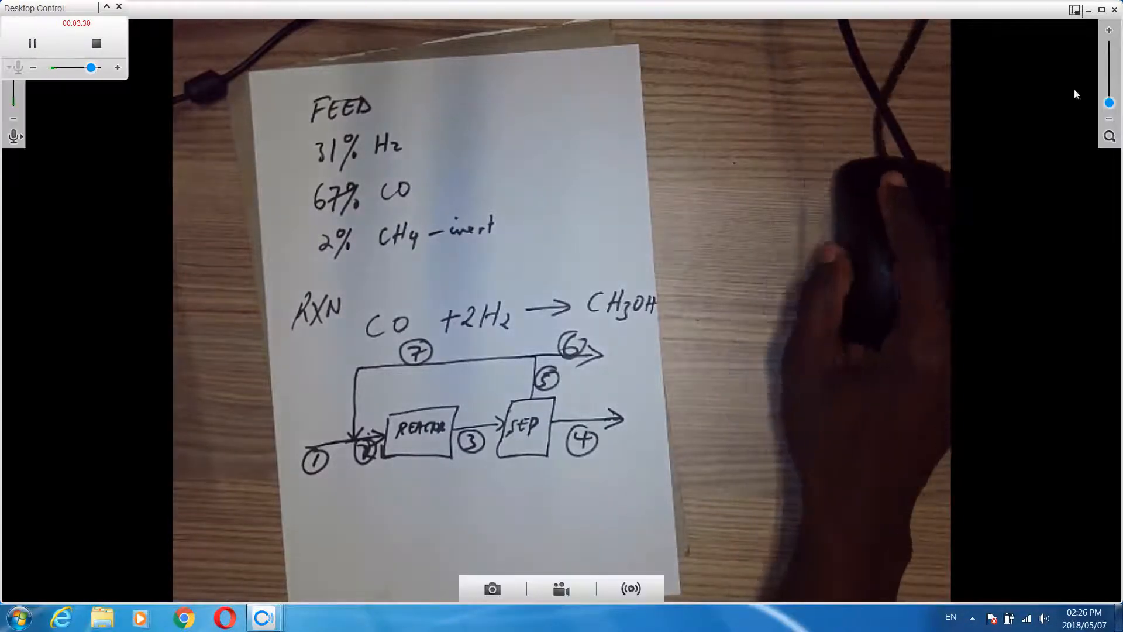
Minimize the camera view and launch ConfigureTEA from the COCO program group
{"action": "left_click", "coordinate": [1074, 10]}
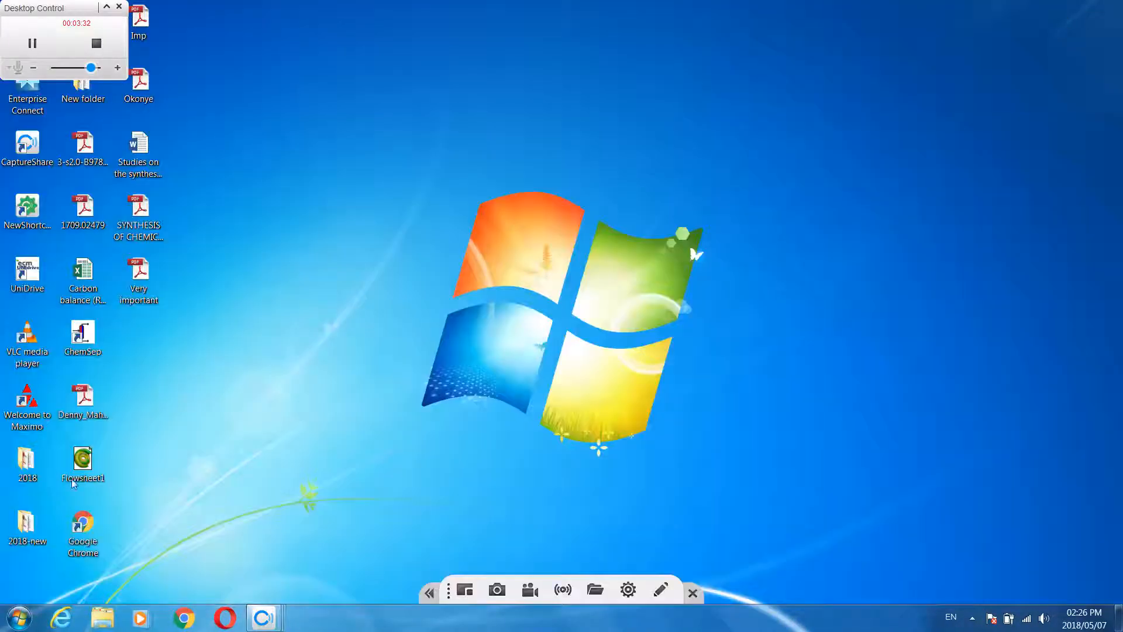
{"action": "left_click", "coordinate": [25, 624]}
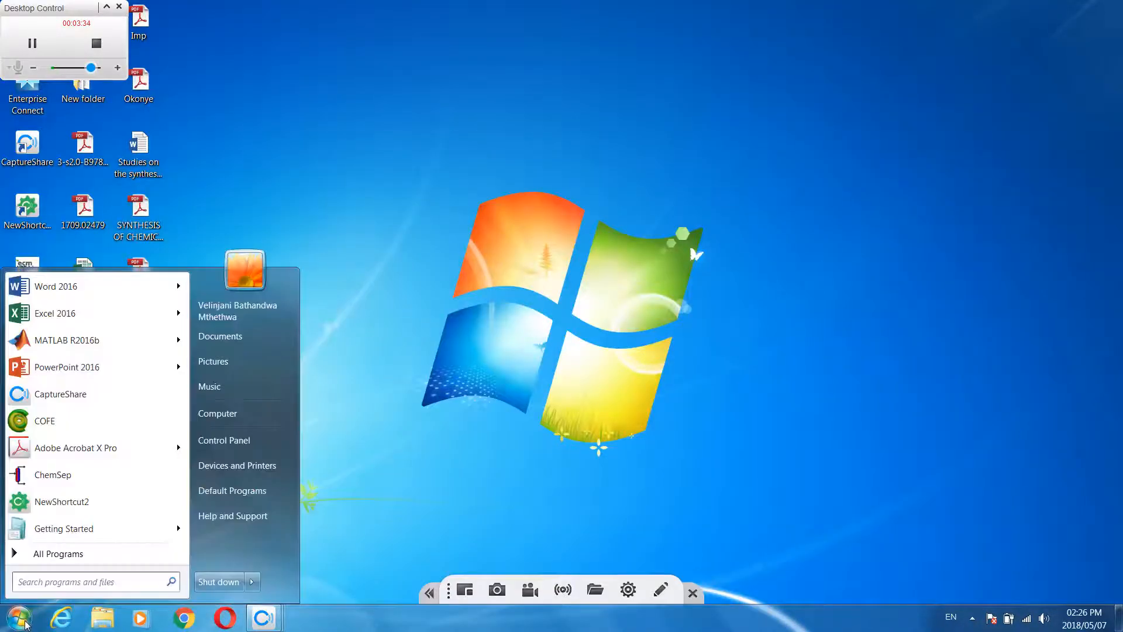
{"action": "left_click", "coordinate": [51, 554]}
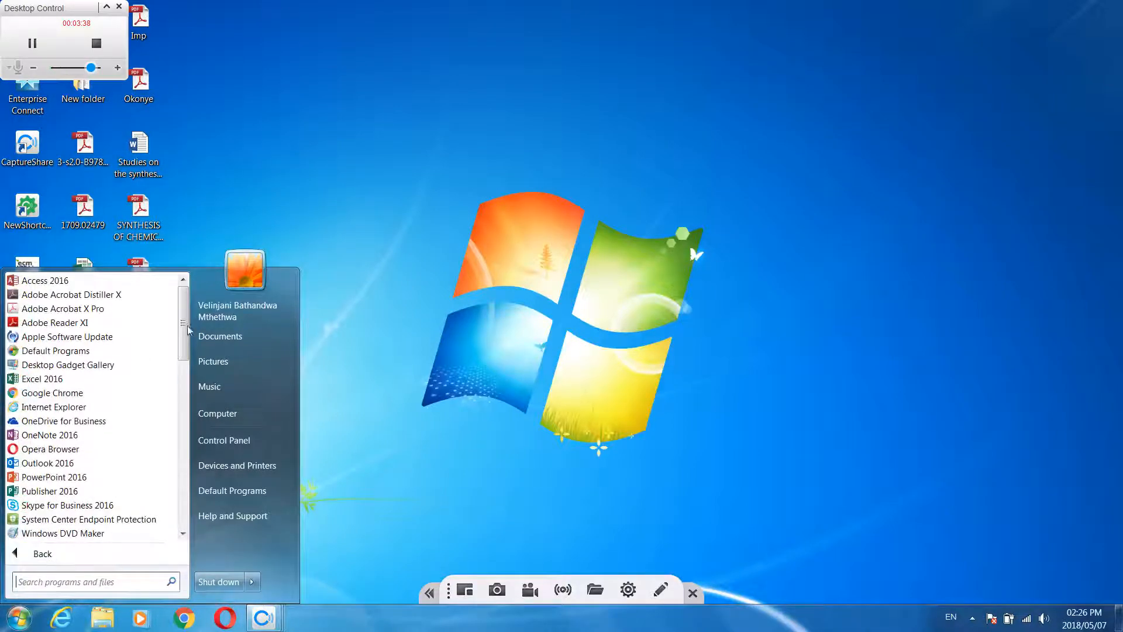
{"action": "left_click_drag", "start_coordinate": [187, 326], "coordinate": [179, 409]}
{"action": "left_click", "coordinate": [35, 449]}
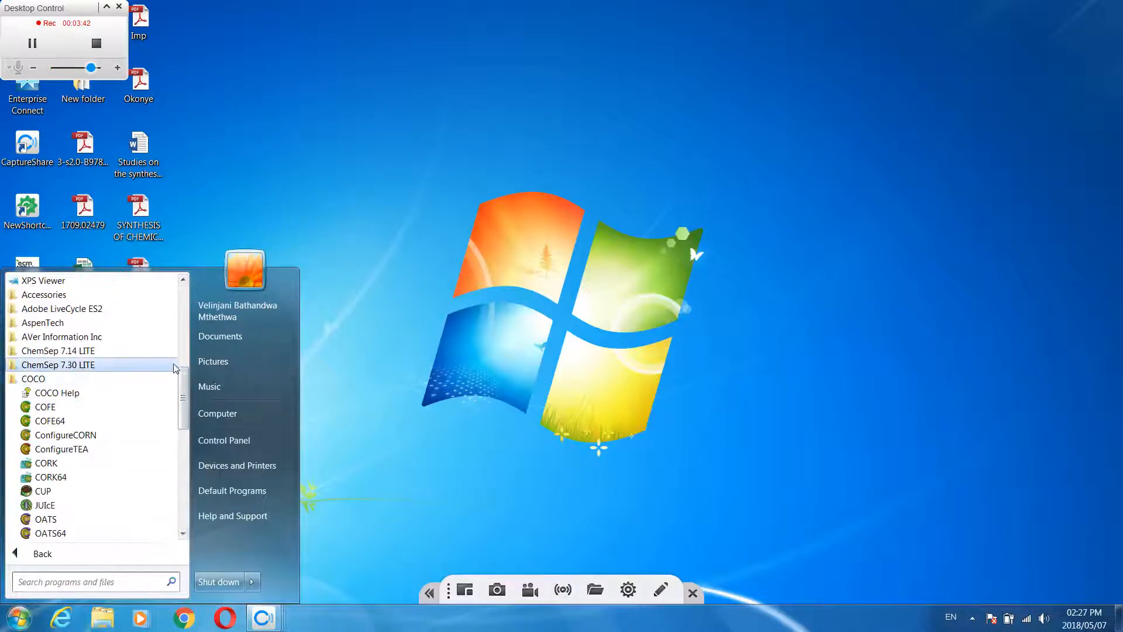
{"action": "scroll", "coordinate": [176, 369], "scroll_direction": "down", "scroll_amount": 1}
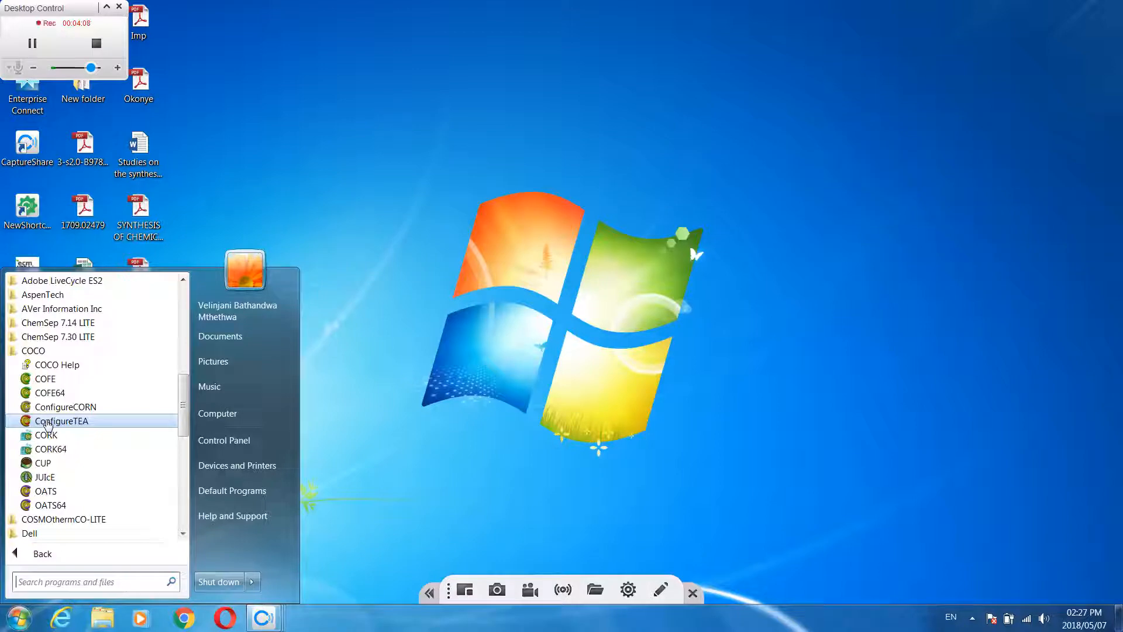
{"action": "left_click", "coordinate": [48, 421]}
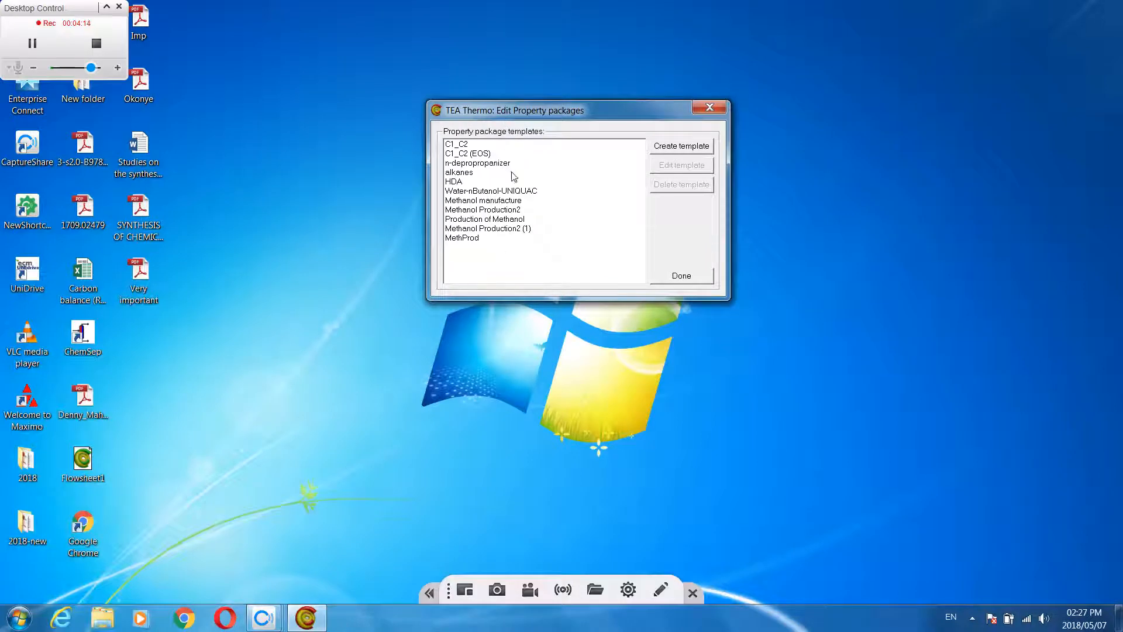
Create a property package template named MP and add Hydrogen (H2) to its compounds
{"action": "left_click", "coordinate": [674, 150]}
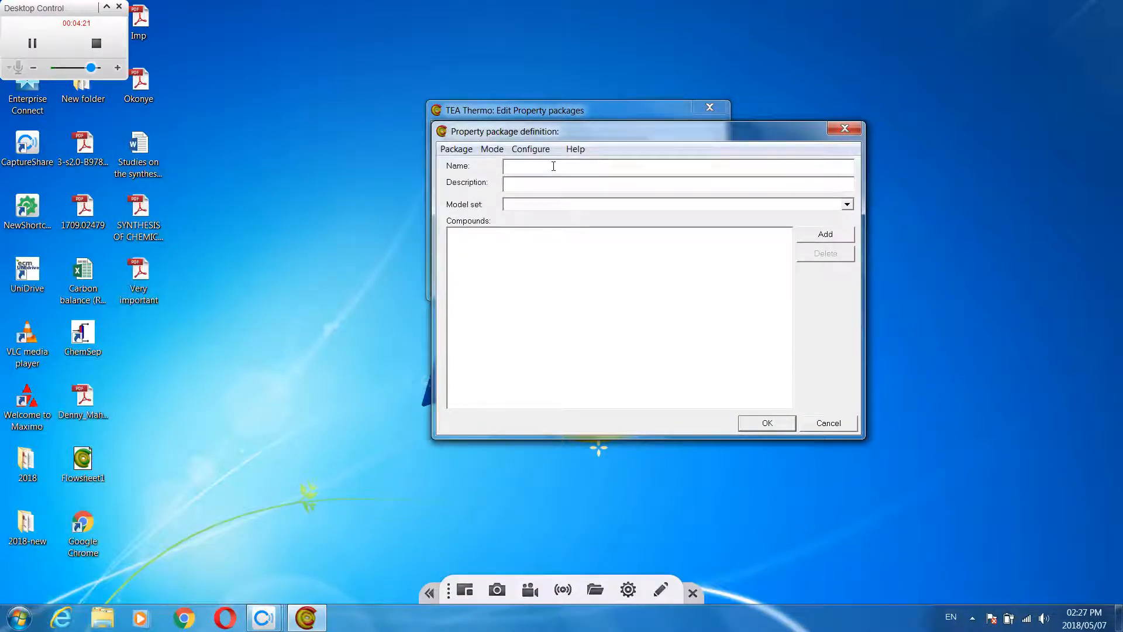
{"action": "type", "text": "MP"}
{"action": "left_click", "coordinate": [825, 235]}
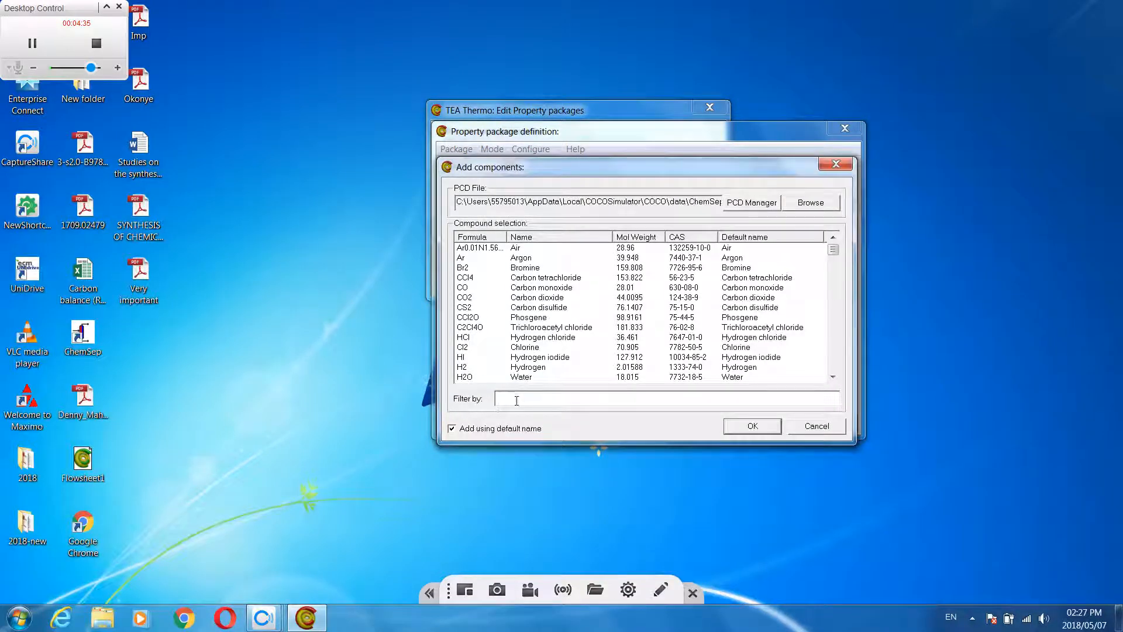
{"action": "type", "text": "Hy"}
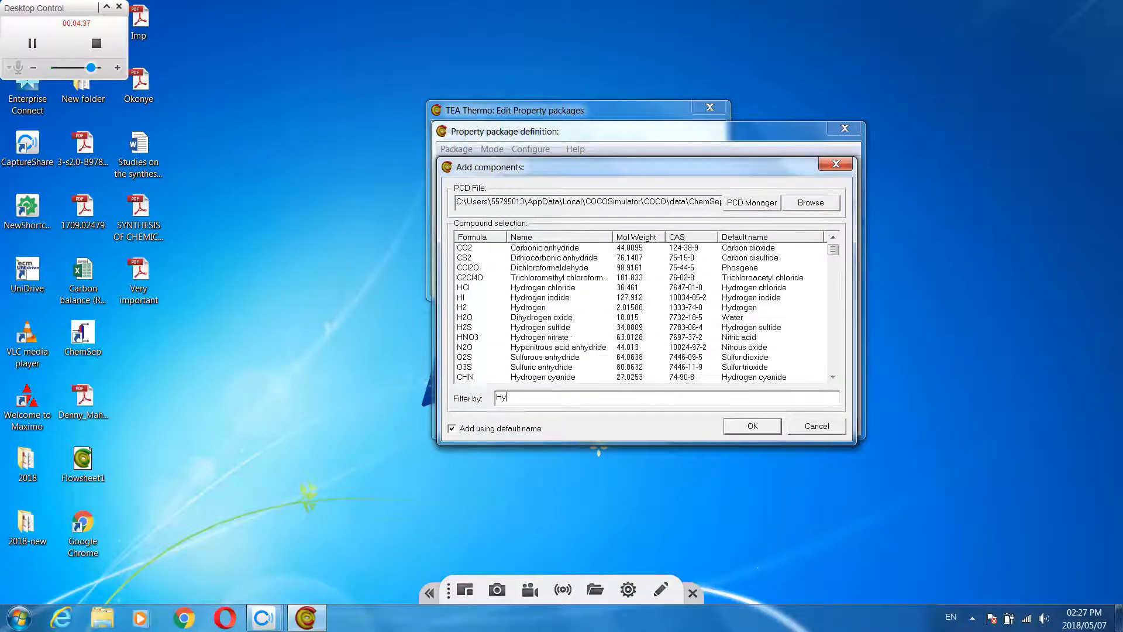
{"action": "key", "text": "BackSpace"}
{"action": "key", "text": "BackSpace"}
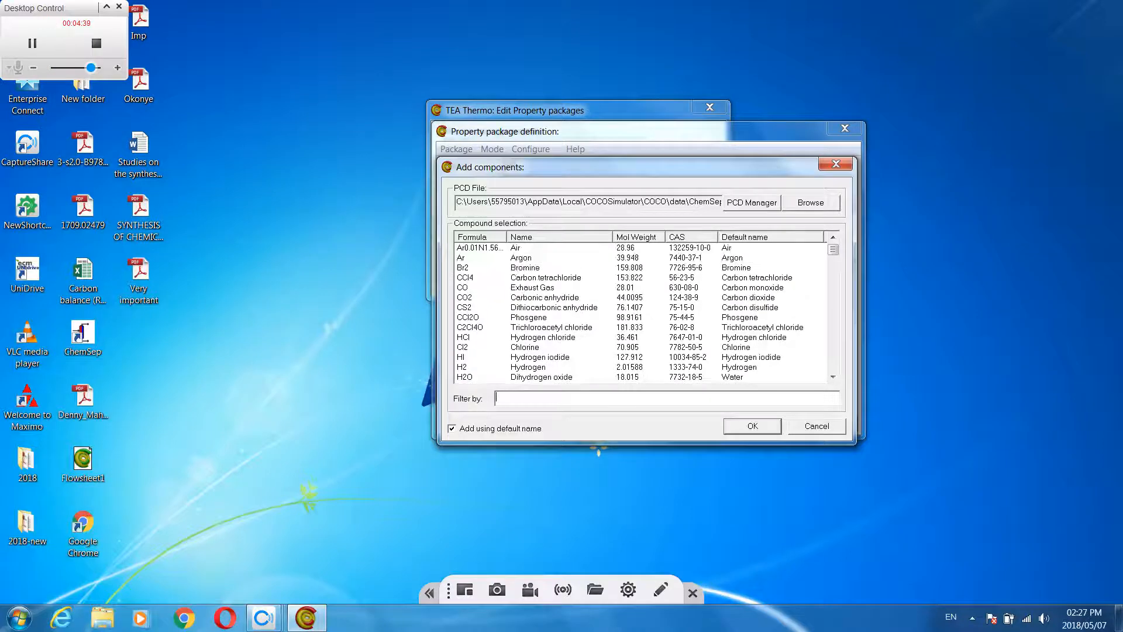
{"action": "type", "text": "hydro"}
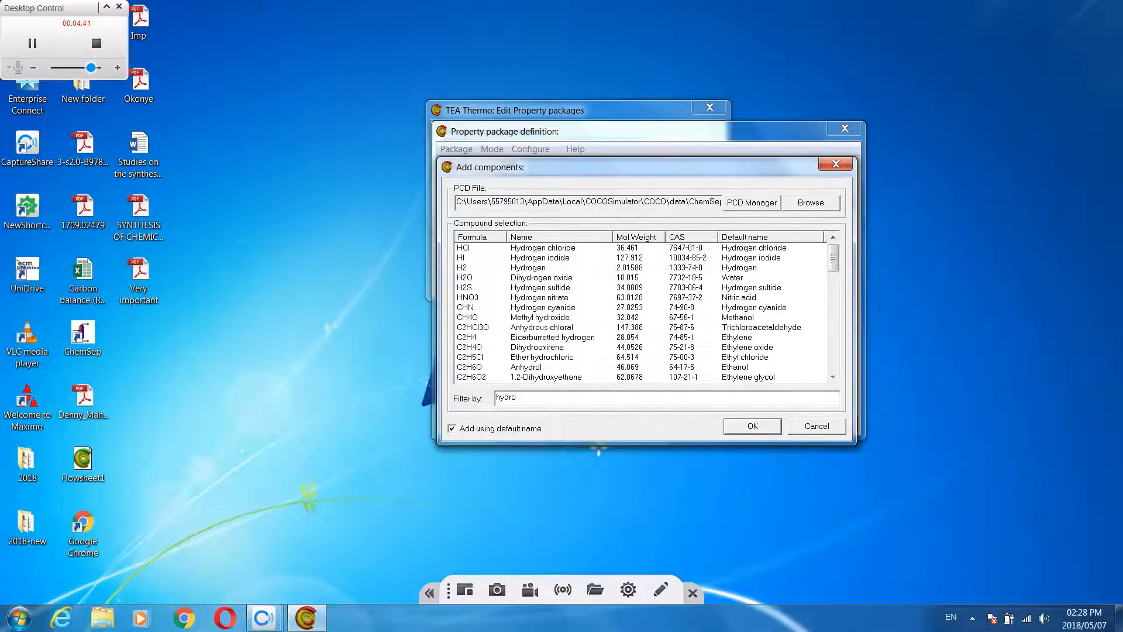
{"action": "left_click", "coordinate": [462, 267]}
{"action": "left_click", "coordinate": [751, 427]}
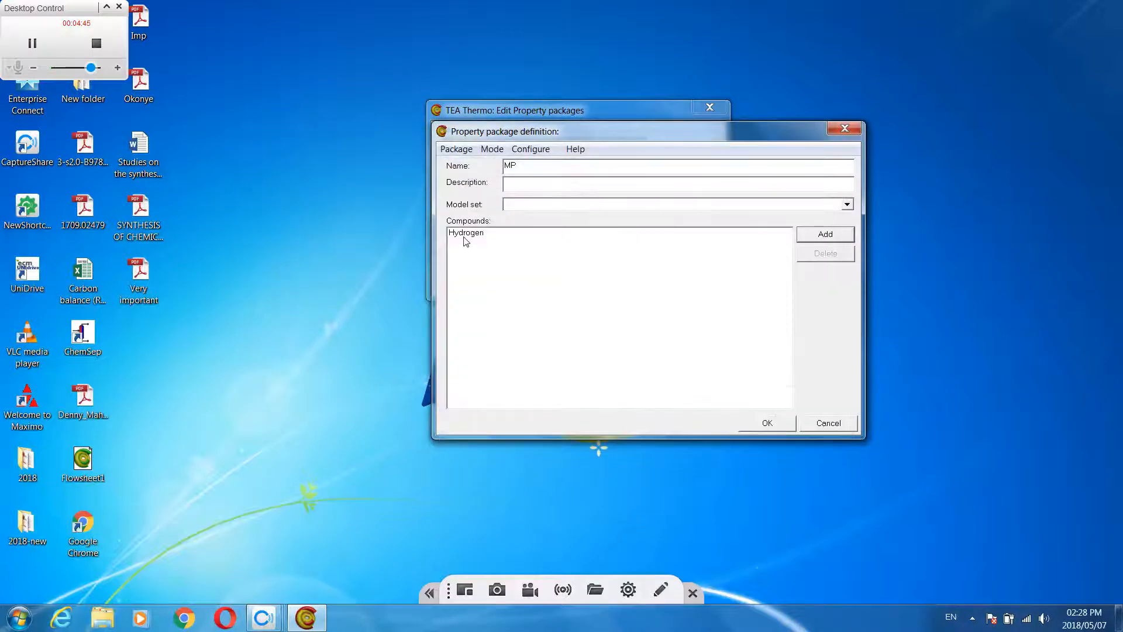
Add Carbon monoxide (CO) to the compounds of the MP property package
{"action": "left_click", "coordinate": [831, 236]}
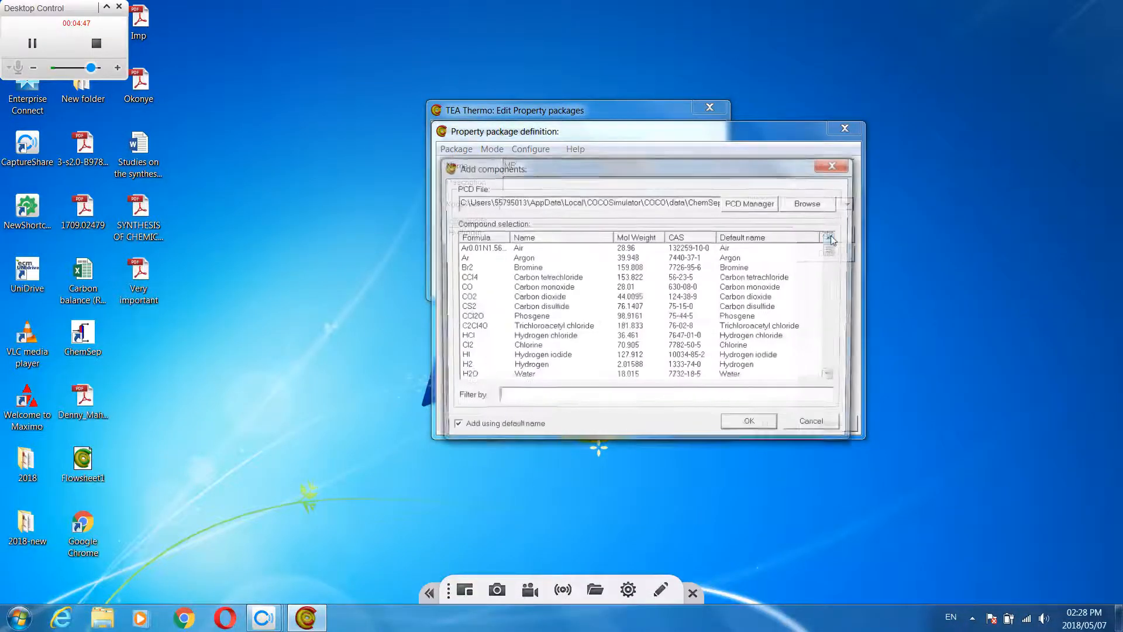
{"action": "left_click_drag", "start_coordinate": [639, 166], "coordinate": [642, 160]}
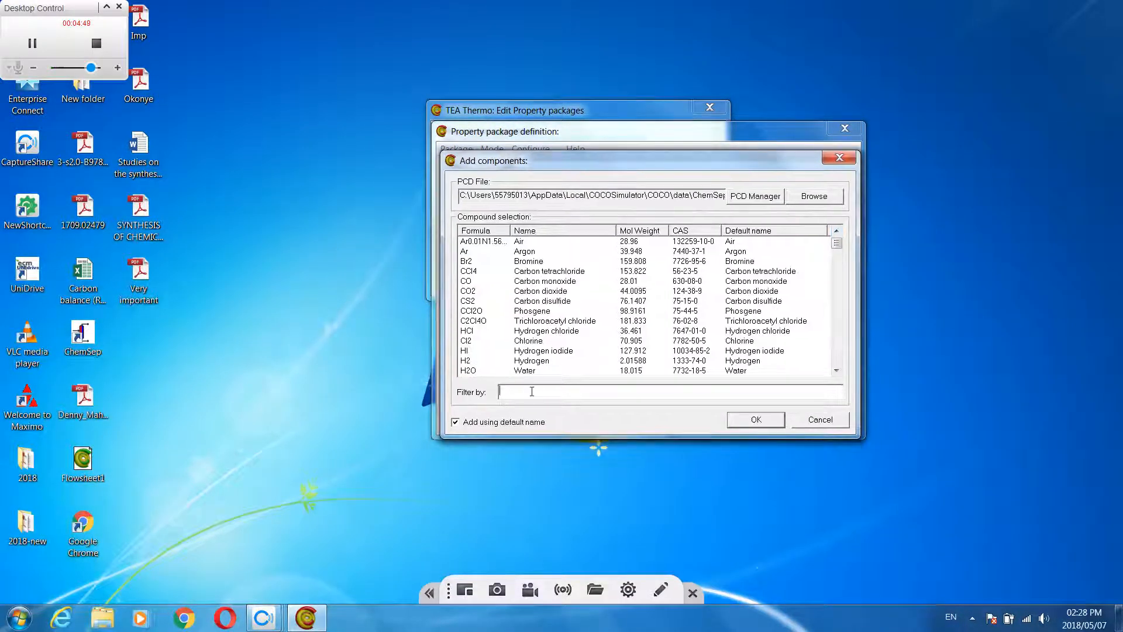
{"action": "type", "text": "car"}
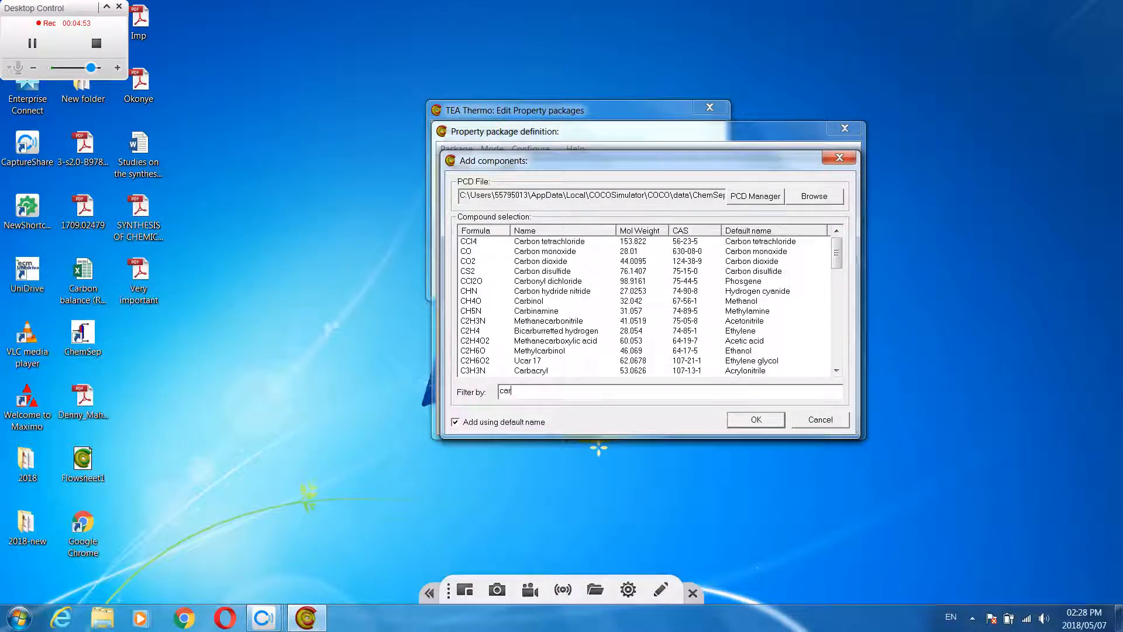
{"action": "type", "text": "bon mo"}
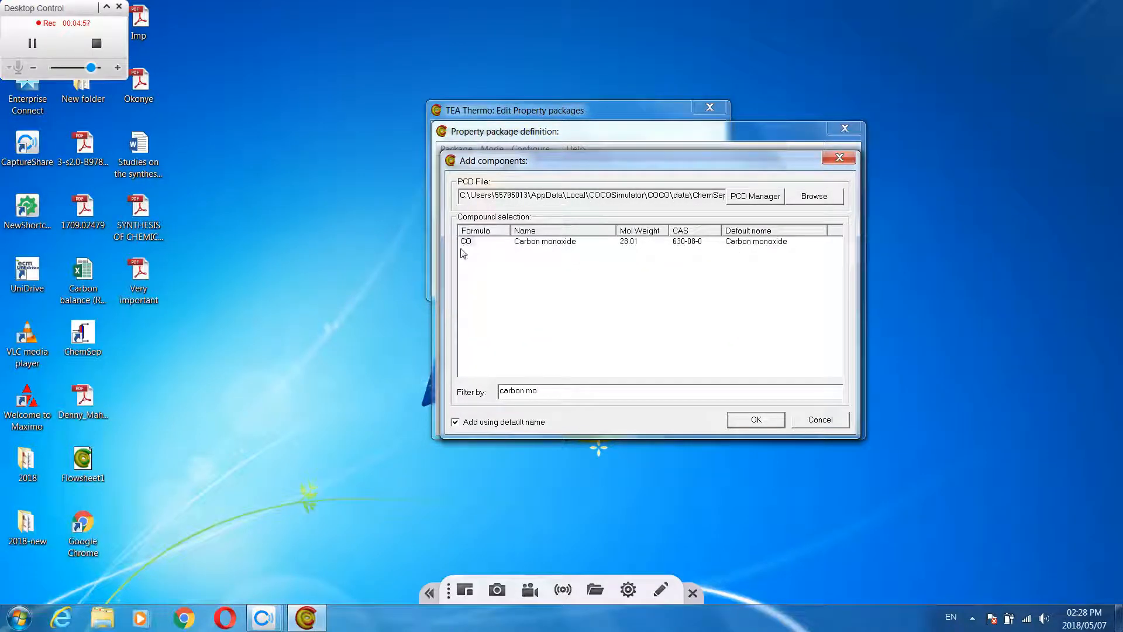
{"action": "left_click", "coordinate": [463, 242]}
{"action": "left_click", "coordinate": [752, 421]}
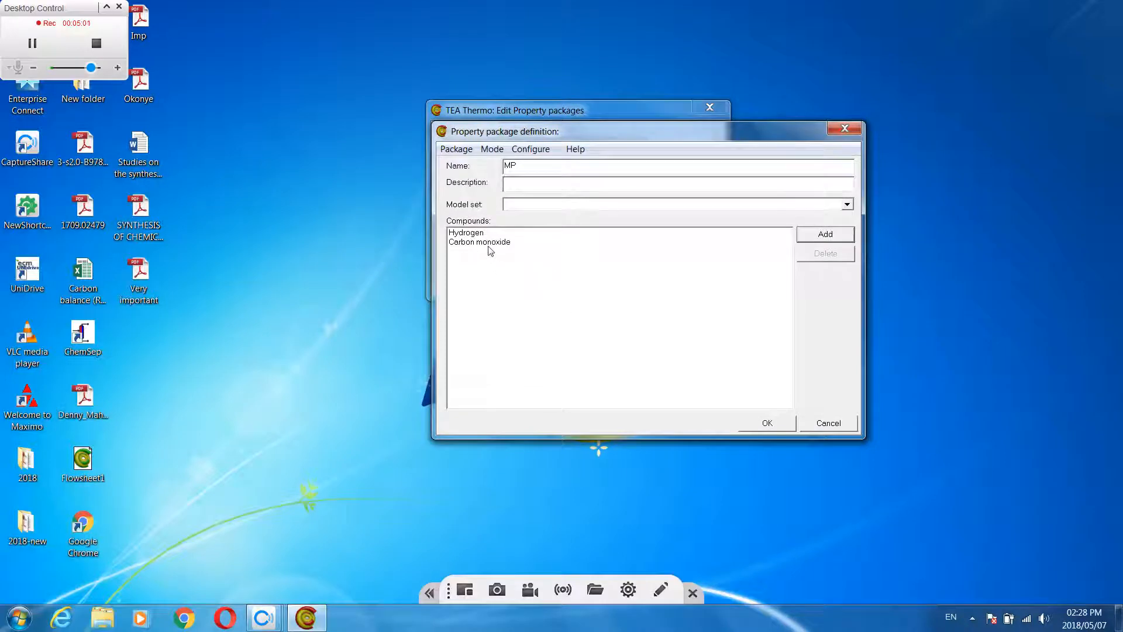
Add Methanol (CH4O) to the compounds of the MP property package
{"action": "left_click", "coordinate": [822, 237]}
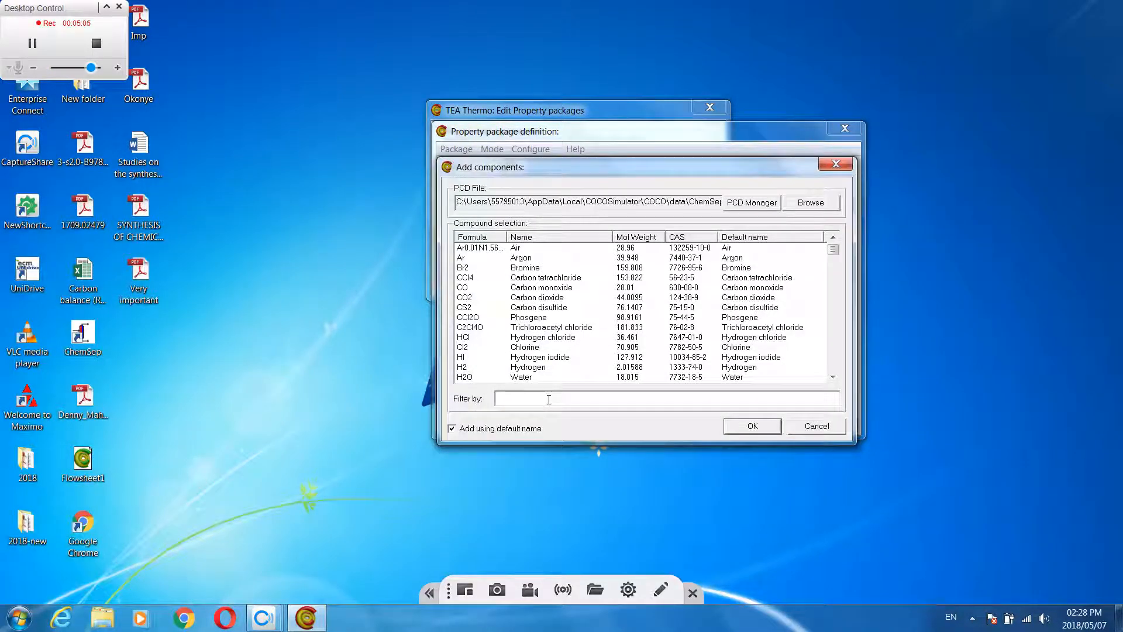
{"action": "type", "text": "methan"}
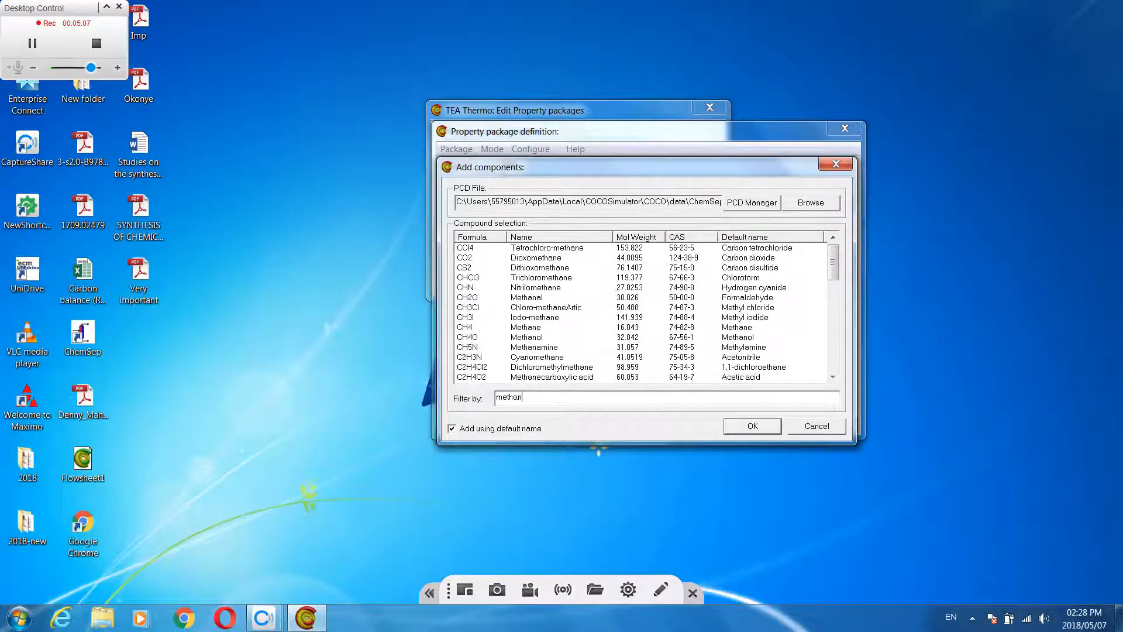
{"action": "type", "text": "ol"}
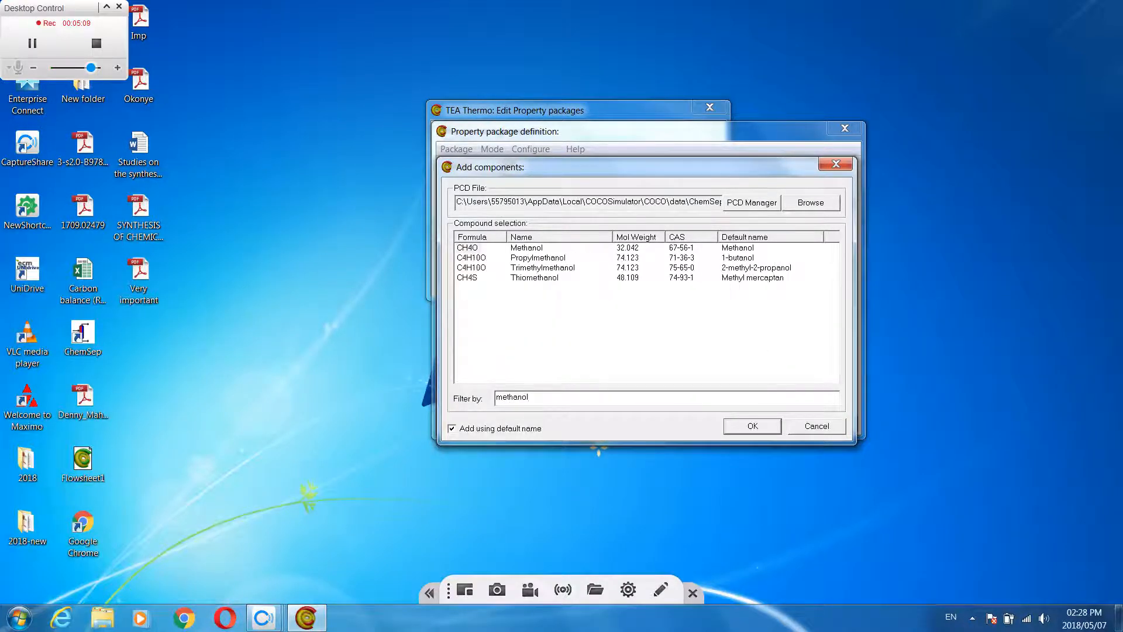
{"action": "left_click", "coordinate": [473, 249]}
{"action": "left_click", "coordinate": [745, 431]}
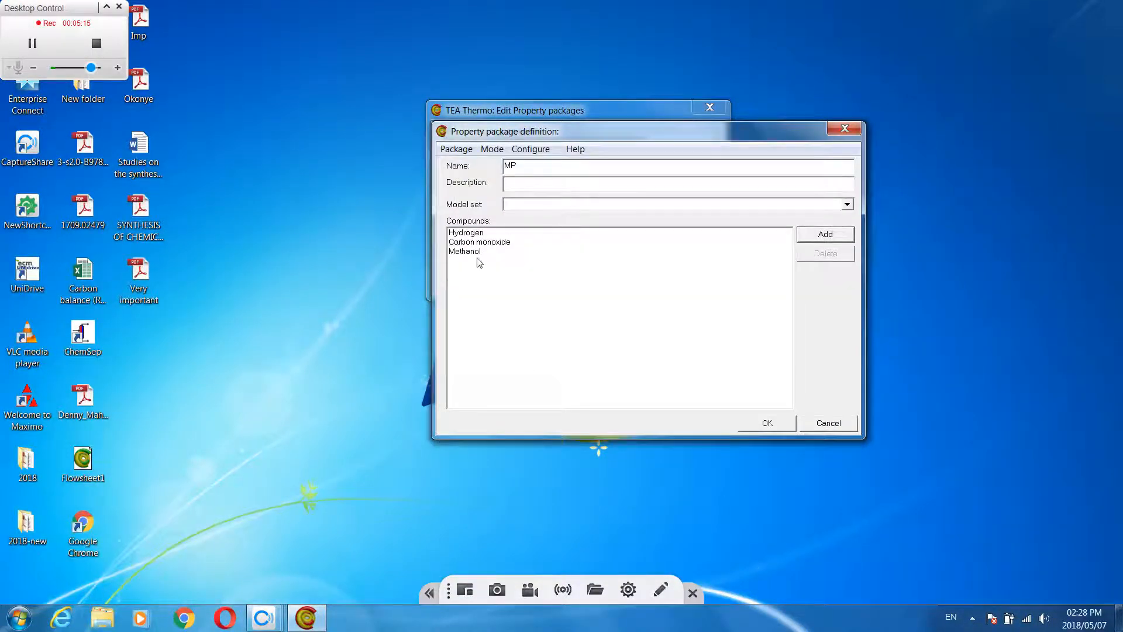
Add Methane (CH4) to the compounds of the MP property package
{"action": "left_click", "coordinate": [825, 234]}
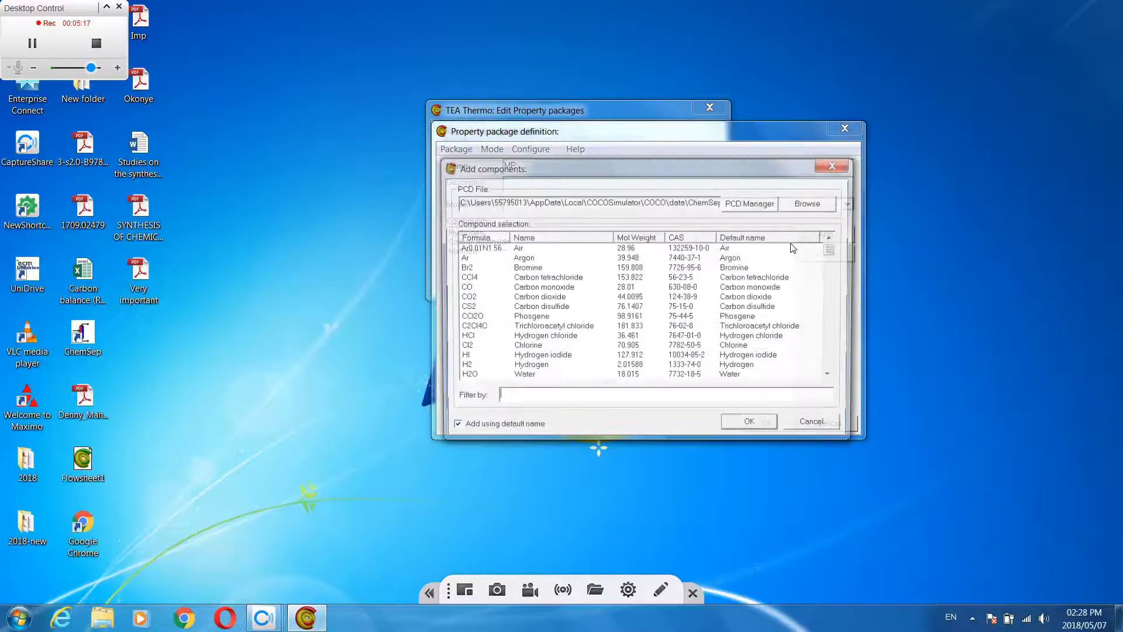
{"action": "left_click", "coordinate": [532, 401]}
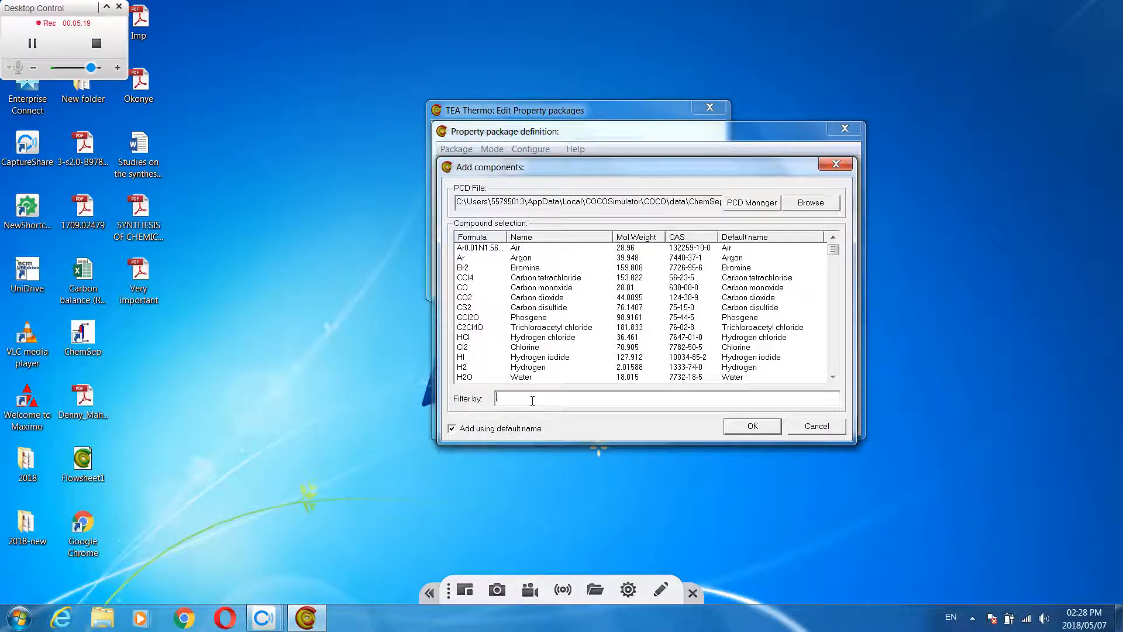
{"action": "type", "text": "methane"}
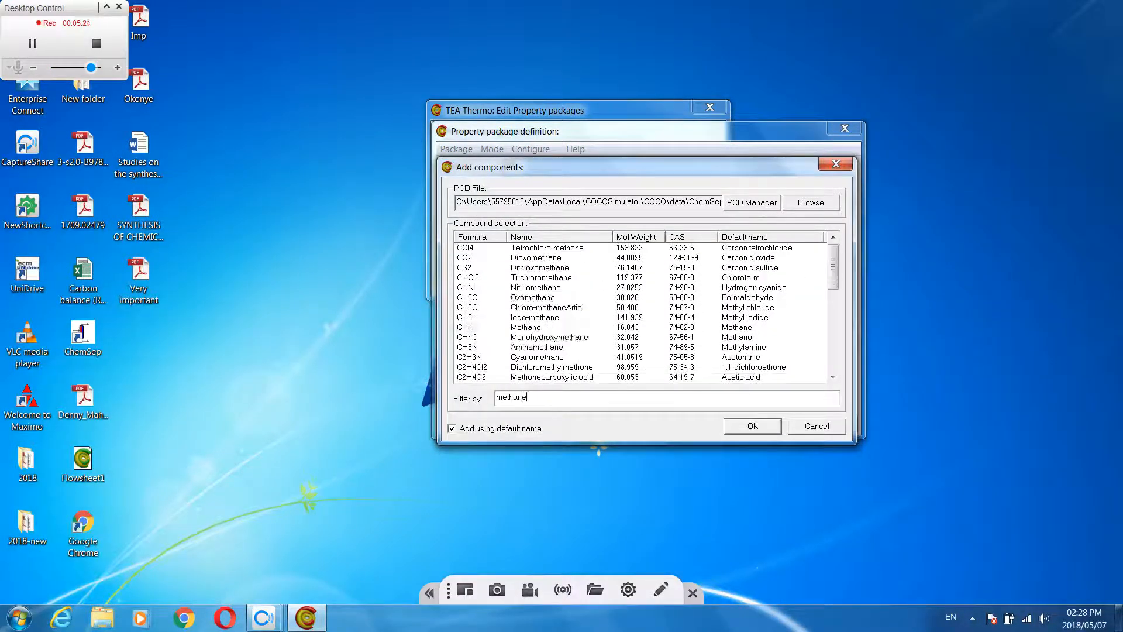
{"action": "left_click", "coordinate": [465, 328]}
{"action": "left_click", "coordinate": [737, 428]}
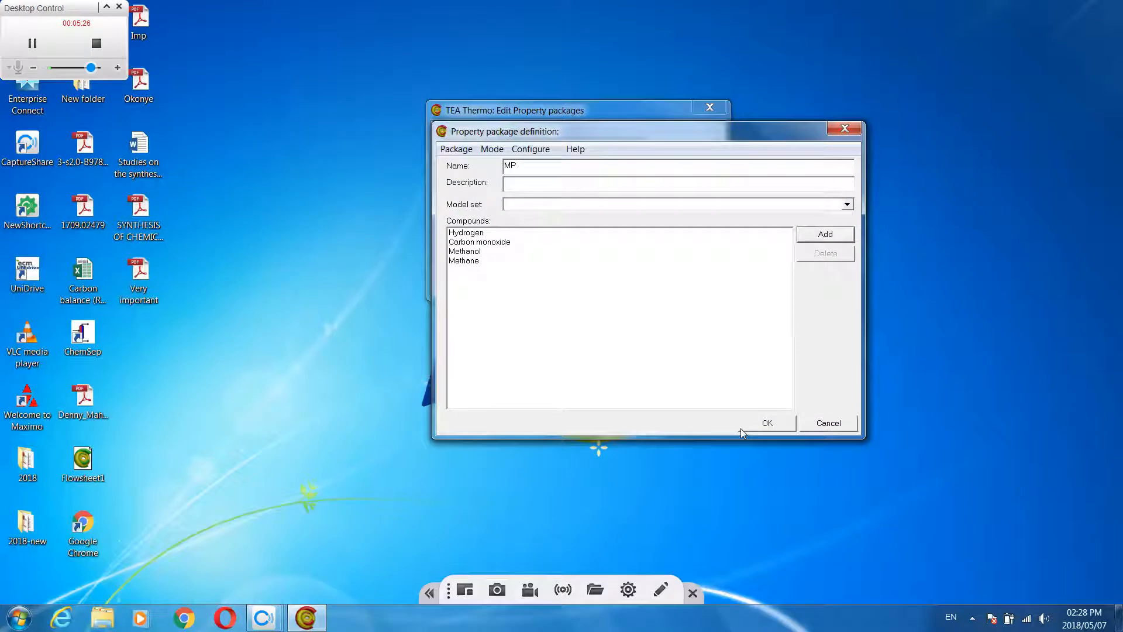
Set the MP package's model set to Soave Redlich Kwong, save the template and close the property package editor
{"action": "left_click", "coordinate": [847, 206]}
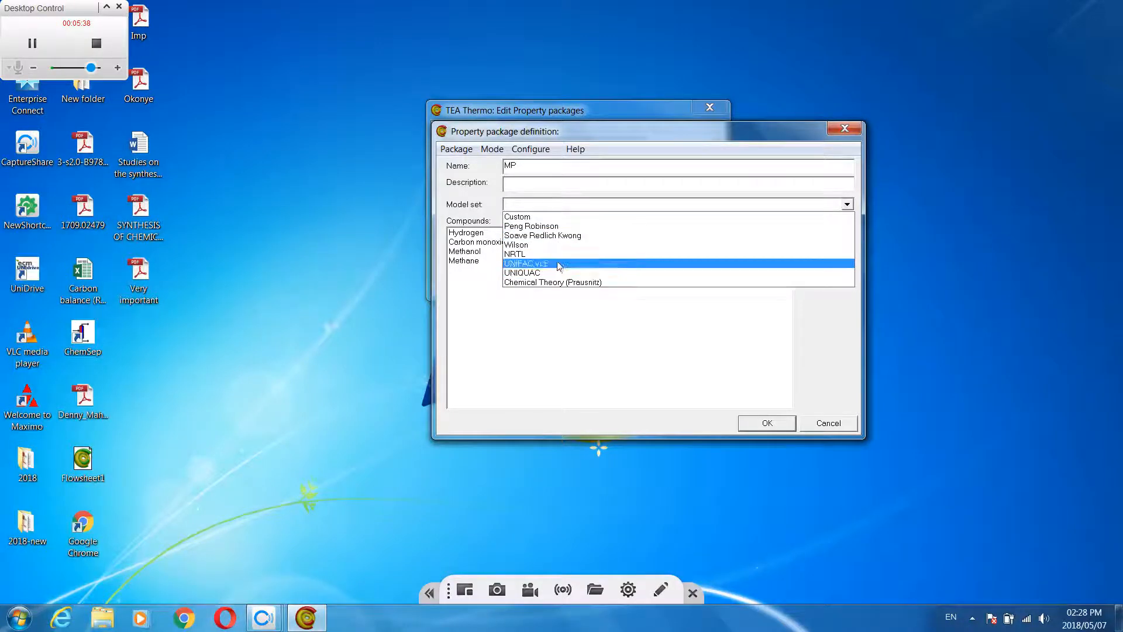
{"action": "left_click", "coordinate": [562, 235]}
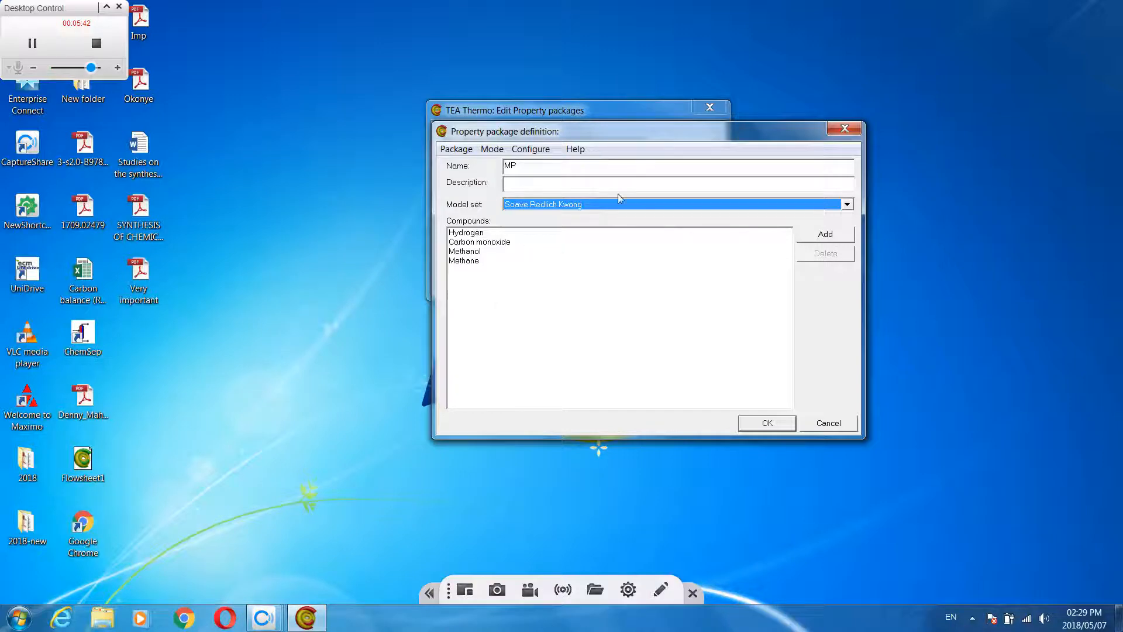
{"action": "left_click_drag", "start_coordinate": [630, 135], "coordinate": [632, 127]}
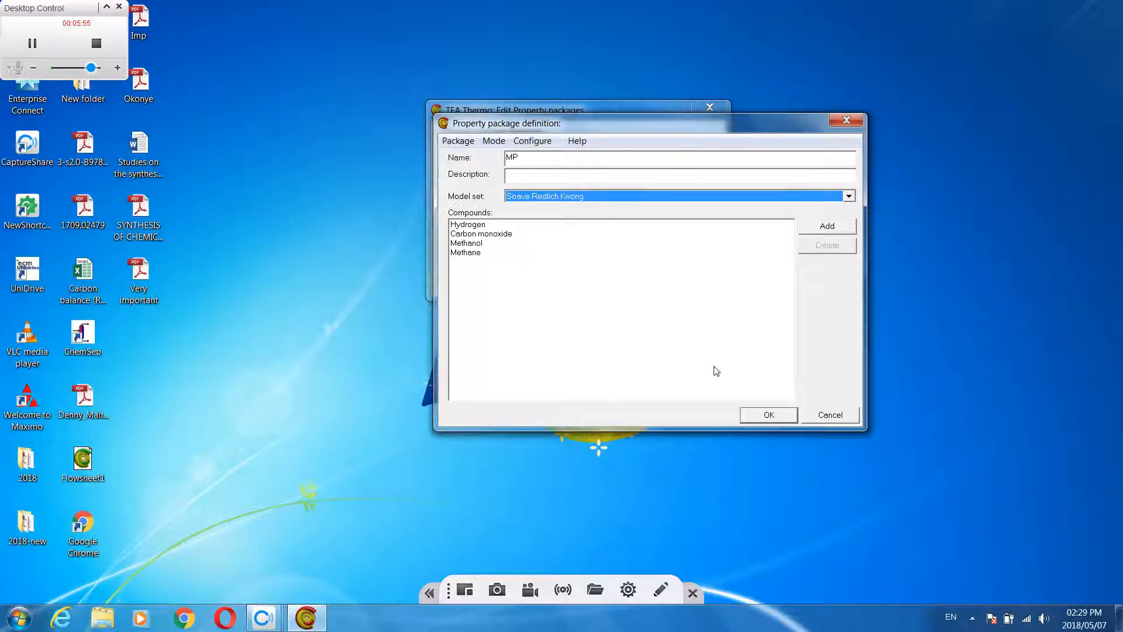
{"action": "left_click", "coordinate": [770, 414]}
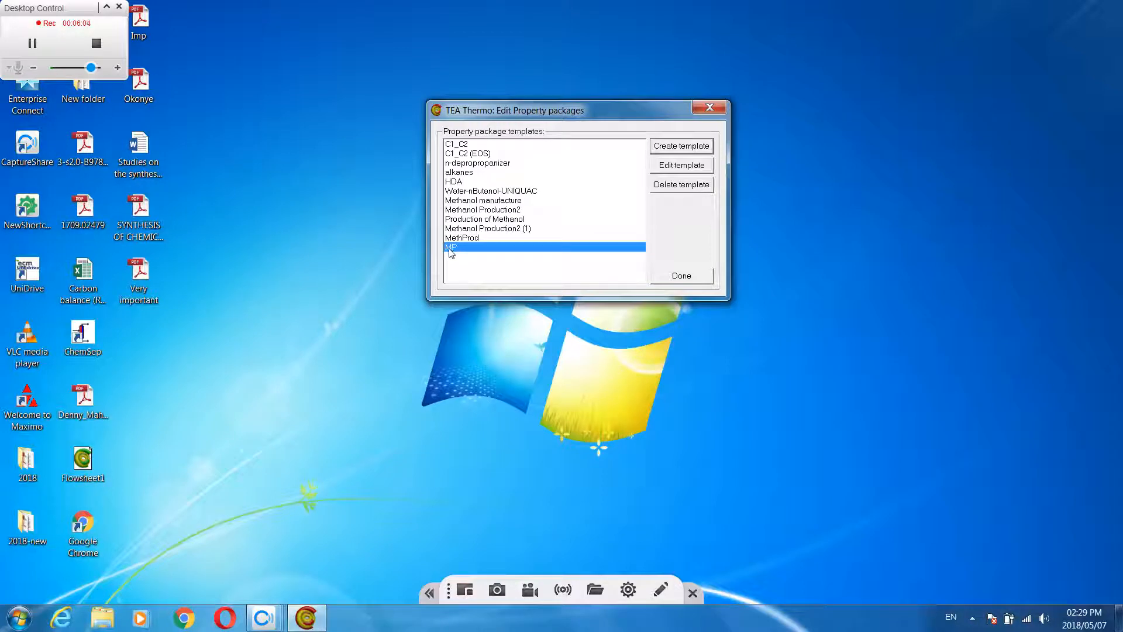
{"action": "left_click", "coordinate": [681, 276]}
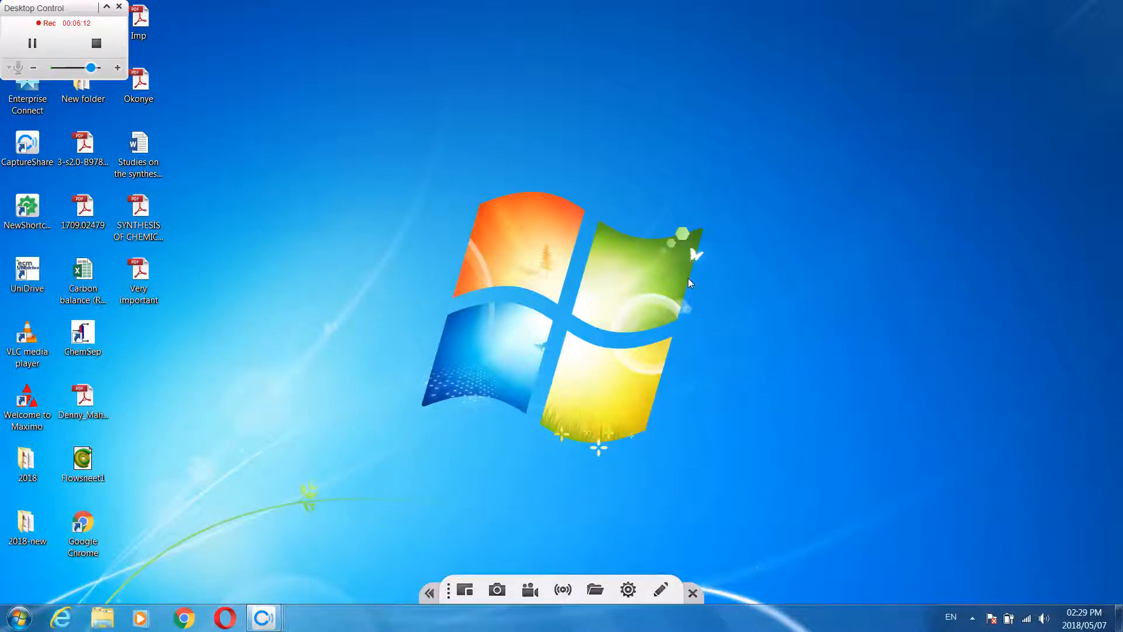
Launch ConfigureCORN from the COCO program group and move its window clear of the recording controls
{"action": "left_click", "coordinate": [19, 618]}
{"action": "left_click", "coordinate": [44, 560]}
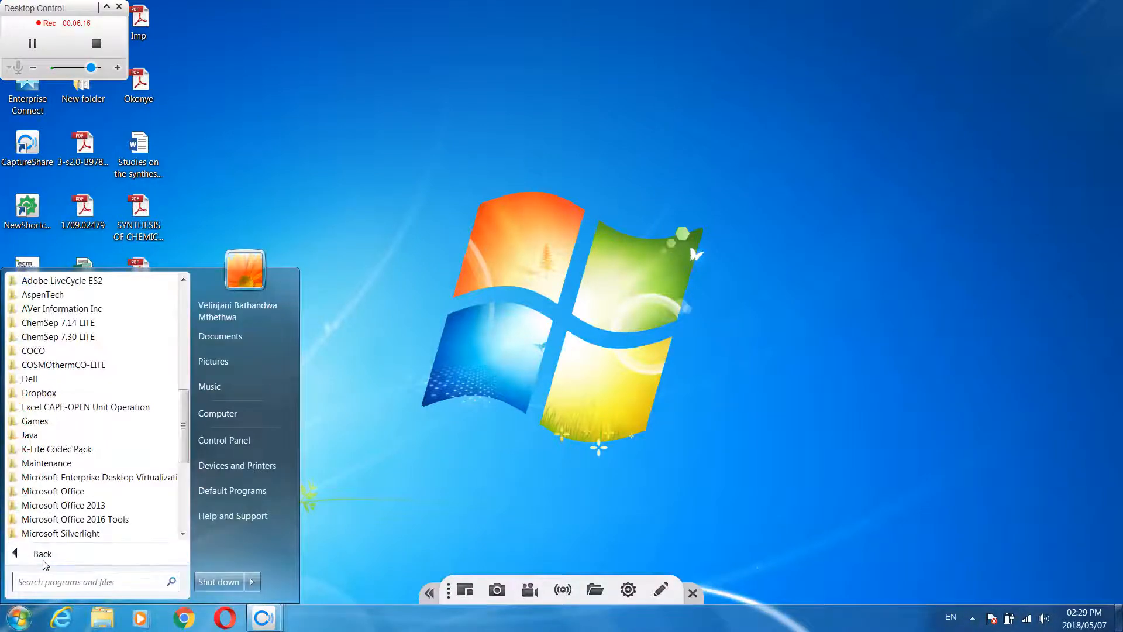
{"action": "left_click", "coordinate": [36, 351]}
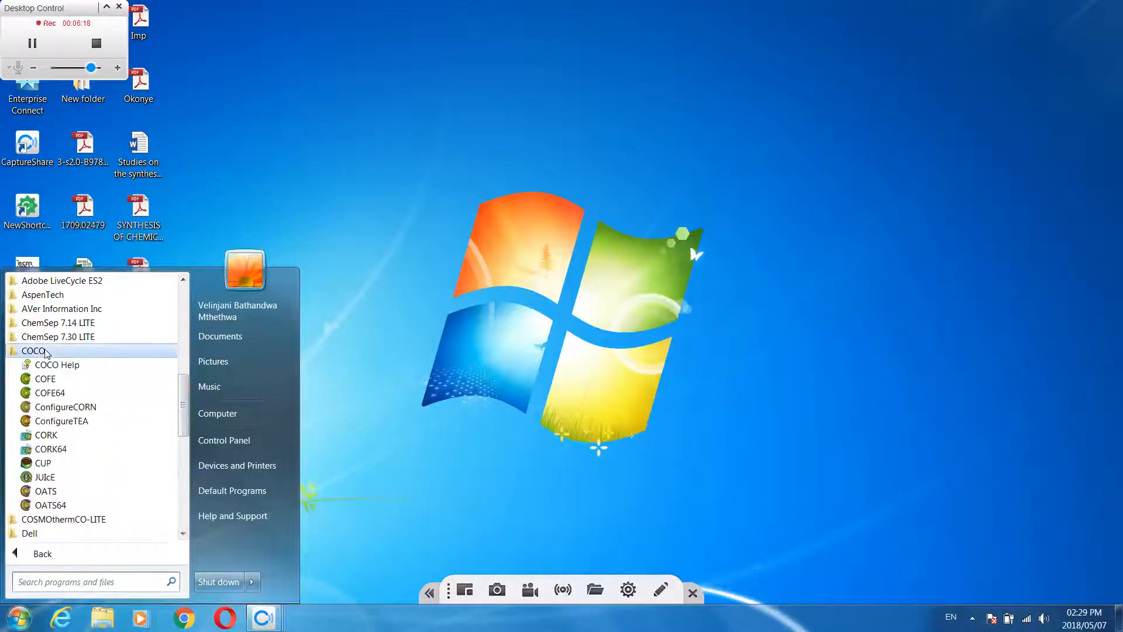
{"action": "left_click", "coordinate": [56, 413]}
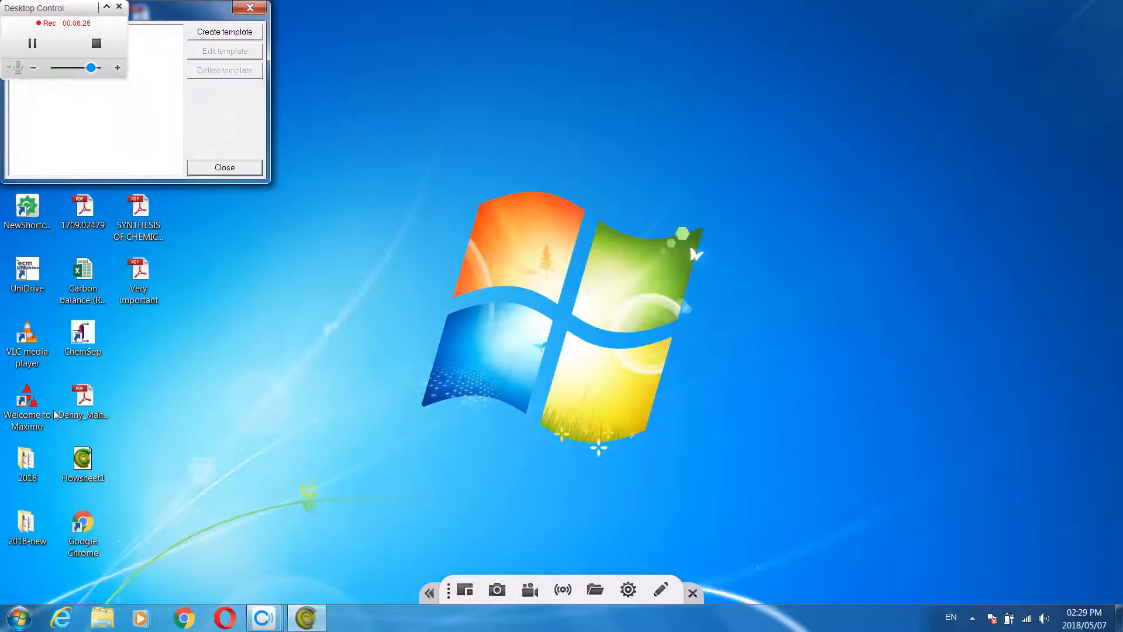
{"action": "left_click_drag", "start_coordinate": [168, 14], "coordinate": [425, 61]}
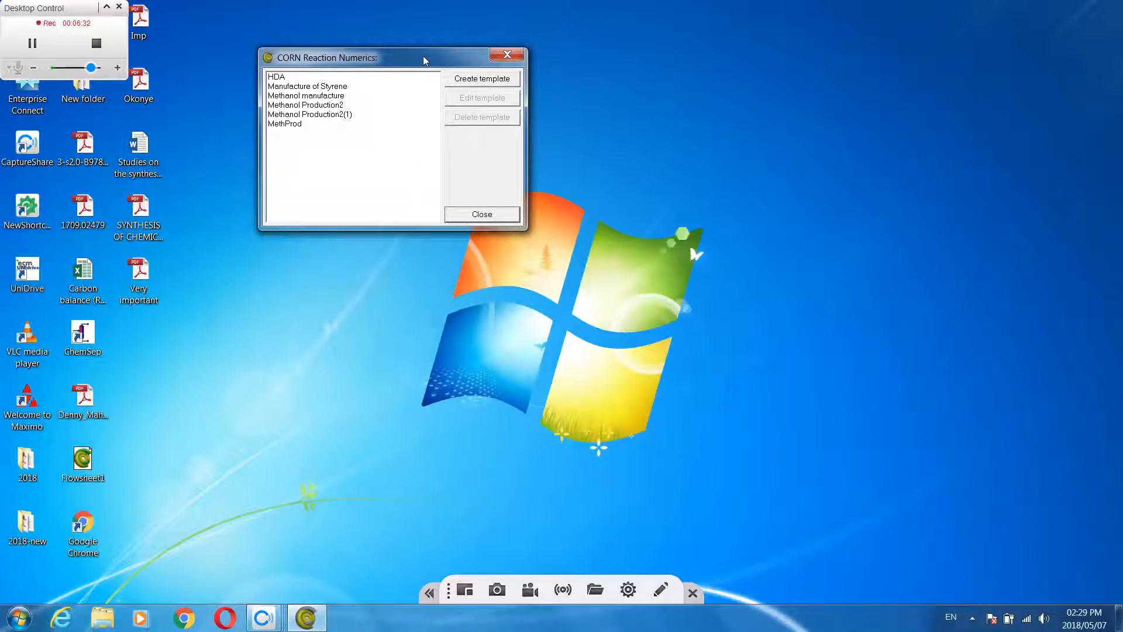
Create a new reaction package template and name it "M P"
{"action": "left_click", "coordinate": [468, 82]}
{"action": "left_click", "coordinate": [428, 135]}
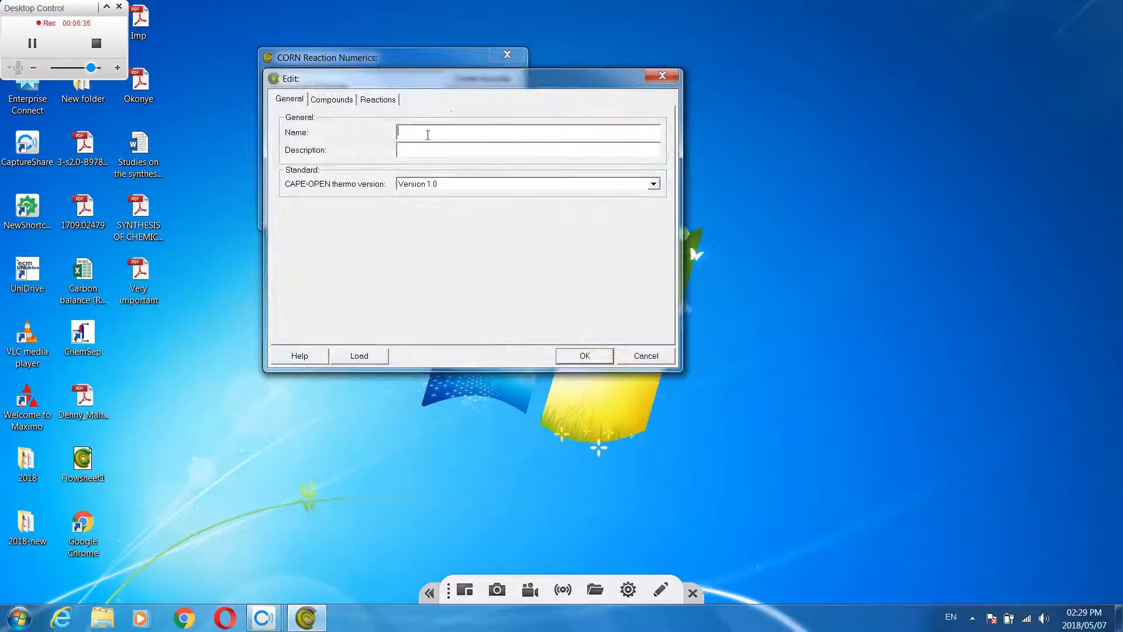
{"action": "type", "text": "M P"}
Add Hydrogen (H2) to the compounds of the M P reaction package
{"action": "left_click", "coordinate": [335, 103]}
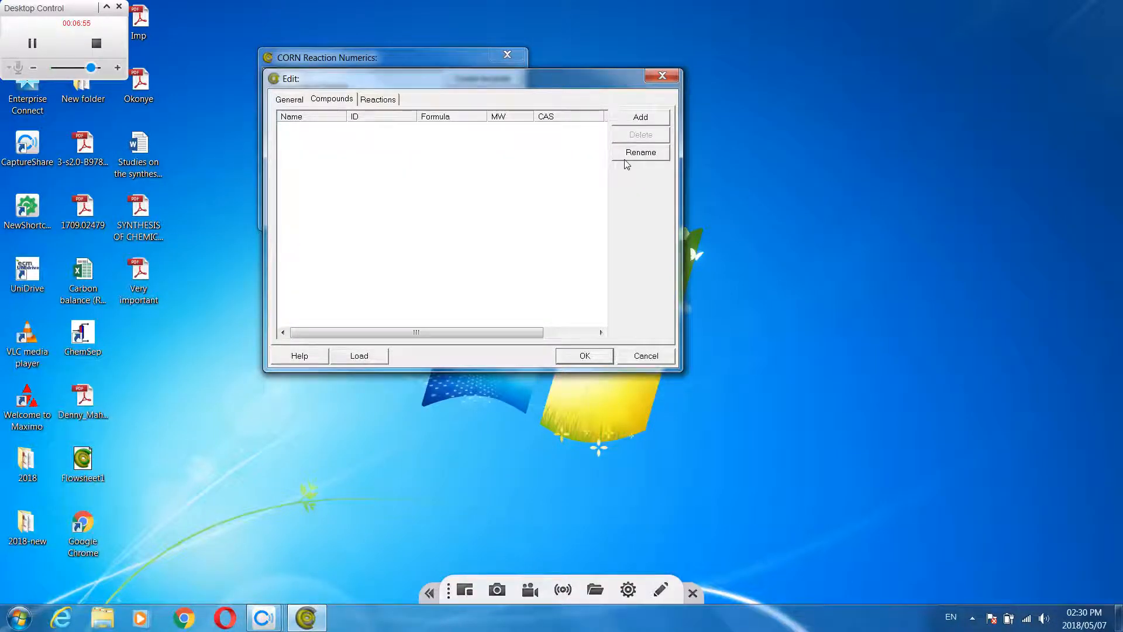
{"action": "left_click", "coordinate": [641, 118]}
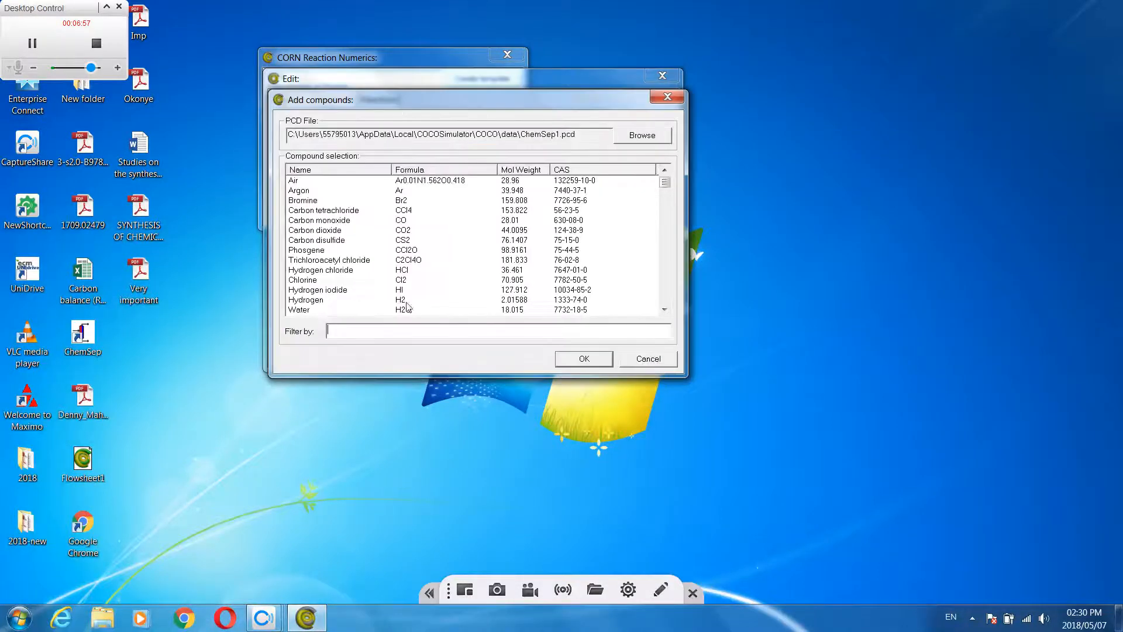
{"action": "left_click", "coordinate": [378, 333]}
{"action": "type", "text": "h2"}
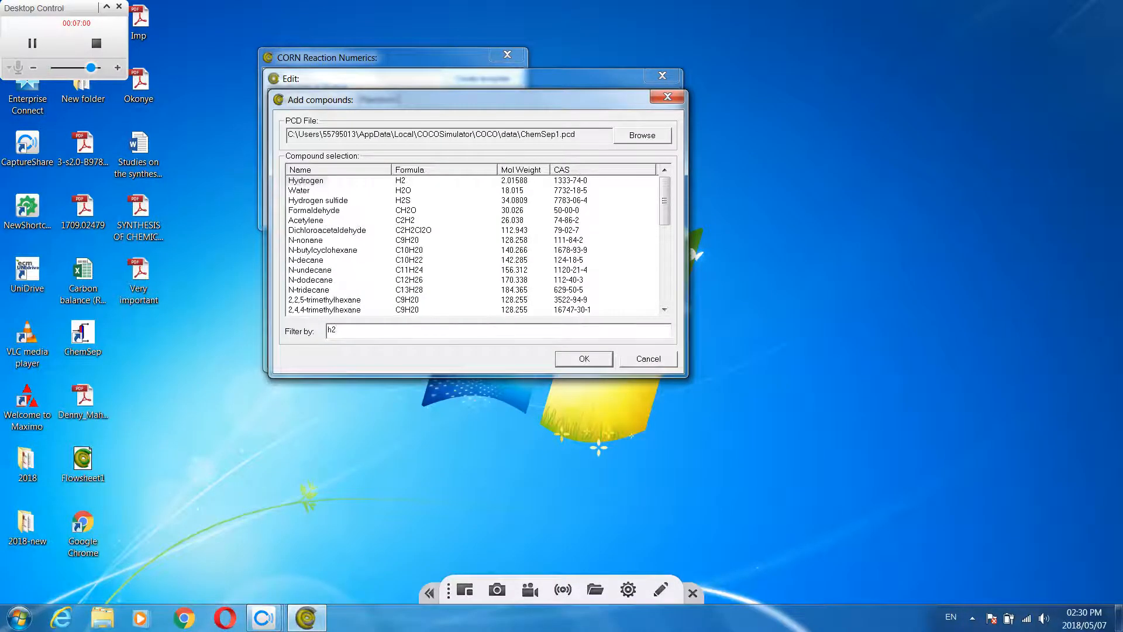
{"action": "left_click", "coordinate": [305, 182]}
{"action": "left_click", "coordinate": [584, 358]}
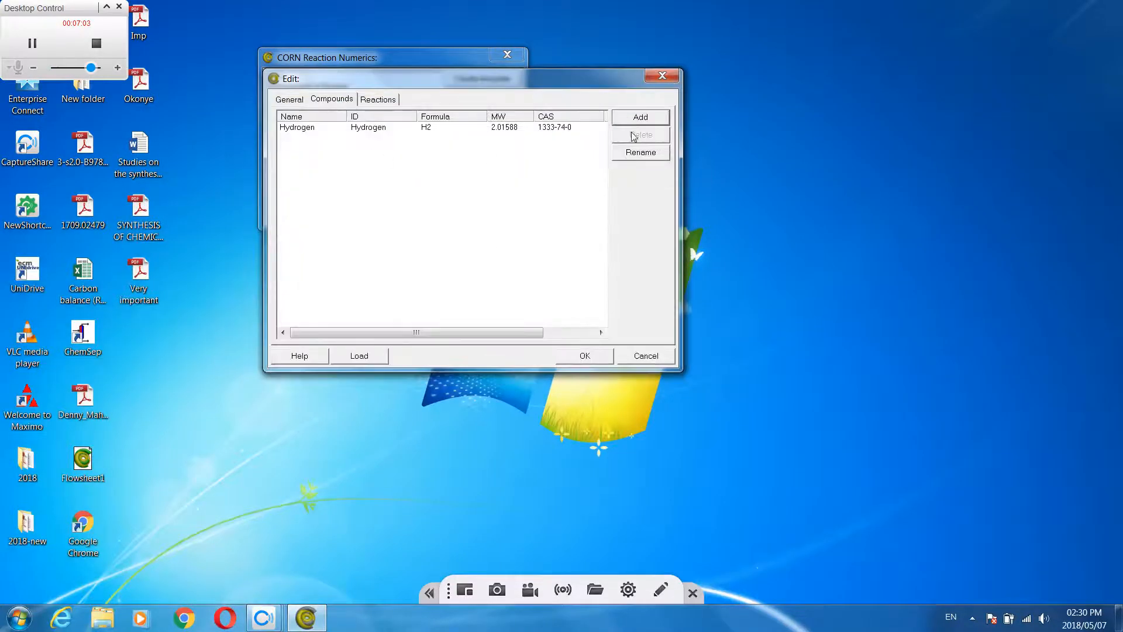
Add Carbon monoxide (CO) to the compounds of the M P reaction package
{"action": "left_click", "coordinate": [641, 117]}
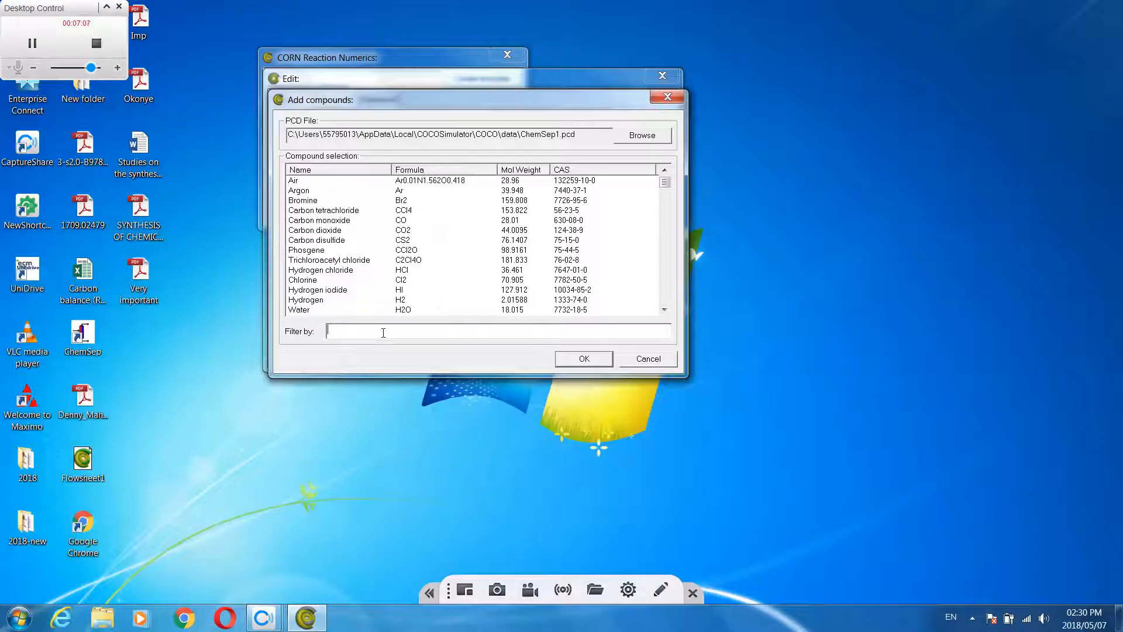
{"action": "type", "text": "co"}
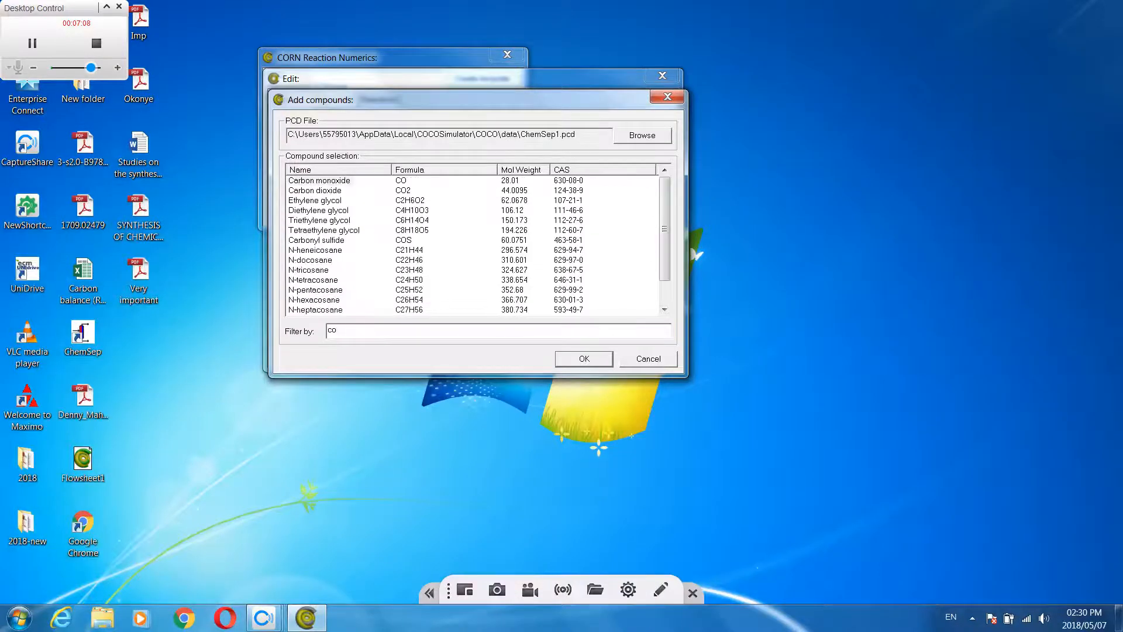
{"action": "left_click", "coordinate": [329, 183]}
{"action": "left_click", "coordinate": [586, 358]}
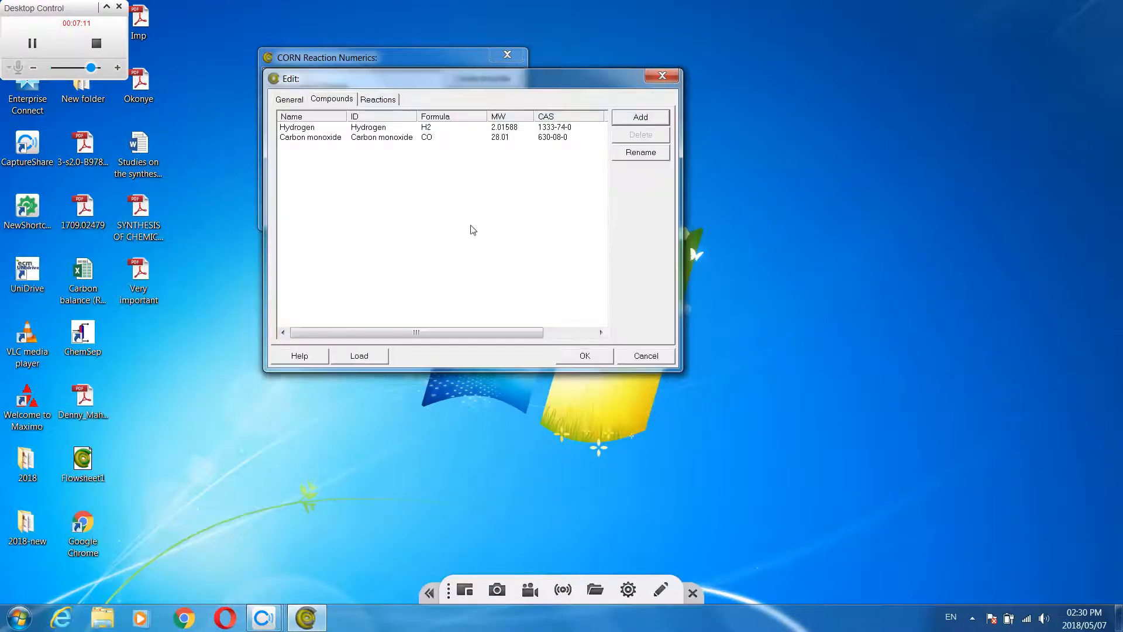
Add Methane (CH4) to the compounds of the M P reaction package
{"action": "left_click", "coordinate": [641, 117]}
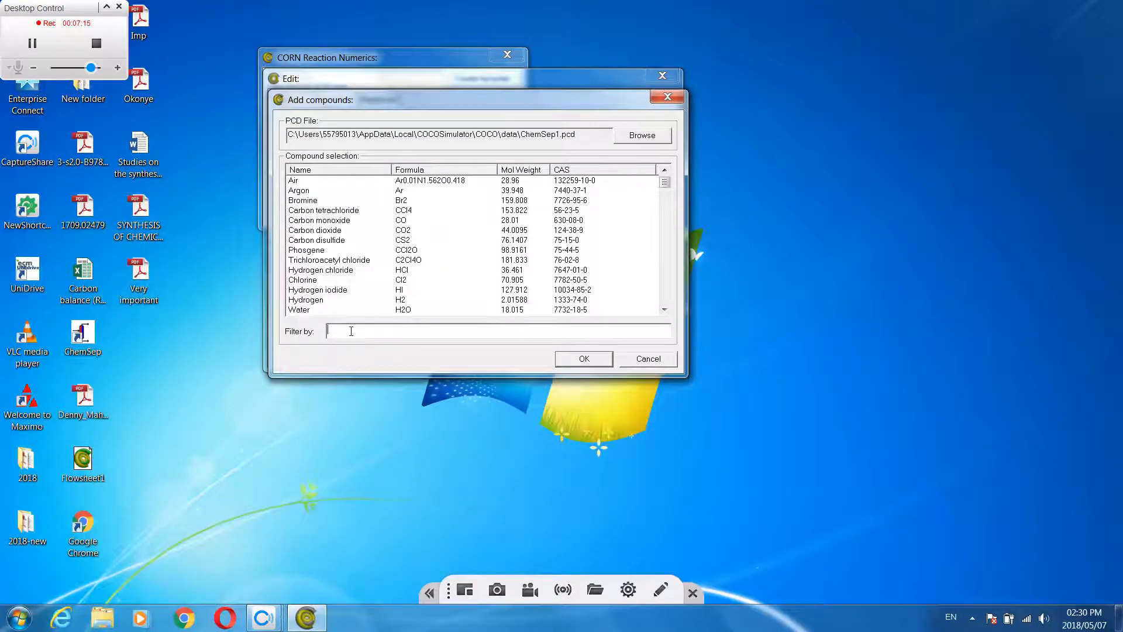
{"action": "type", "text": "ch"}
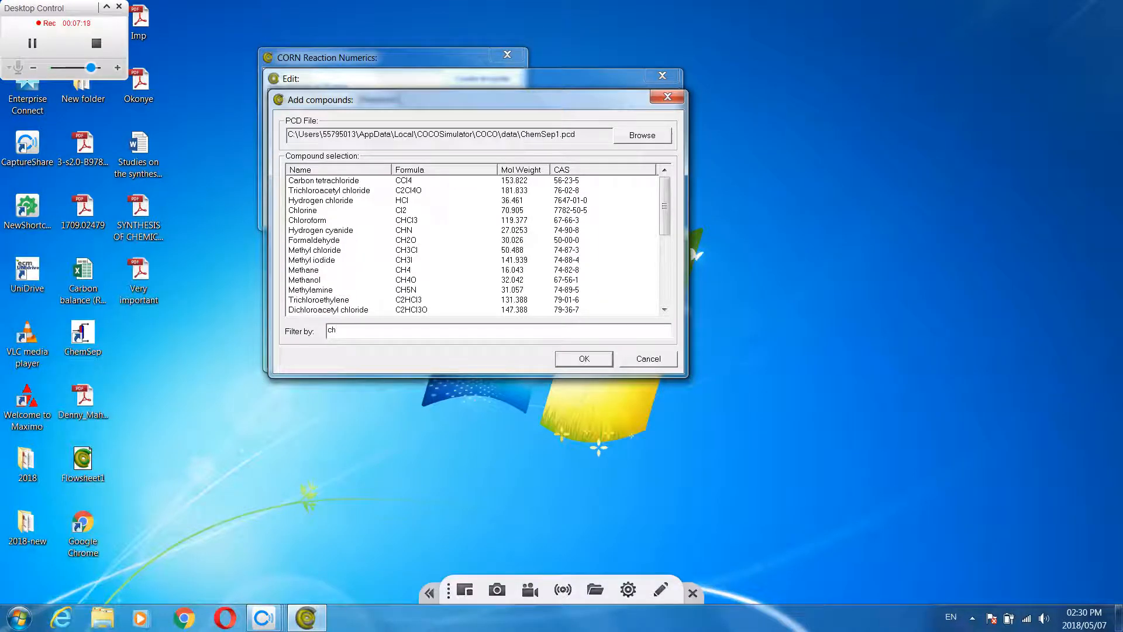
{"action": "type", "text": "4"}
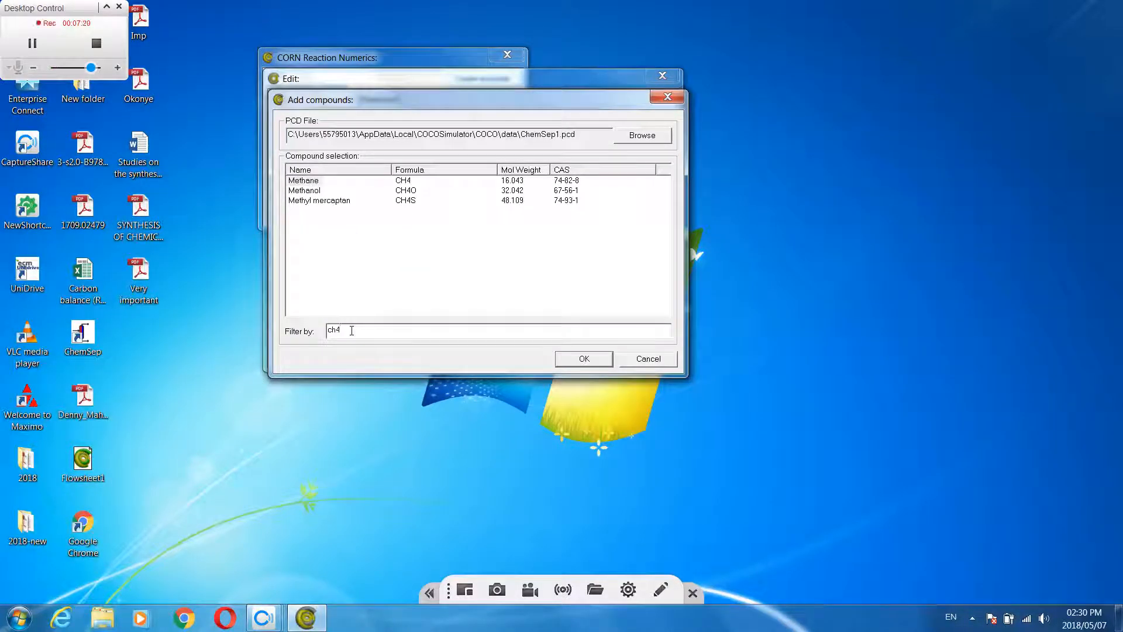
{"action": "left_click", "coordinate": [309, 182]}
{"action": "left_click", "coordinate": [576, 360]}
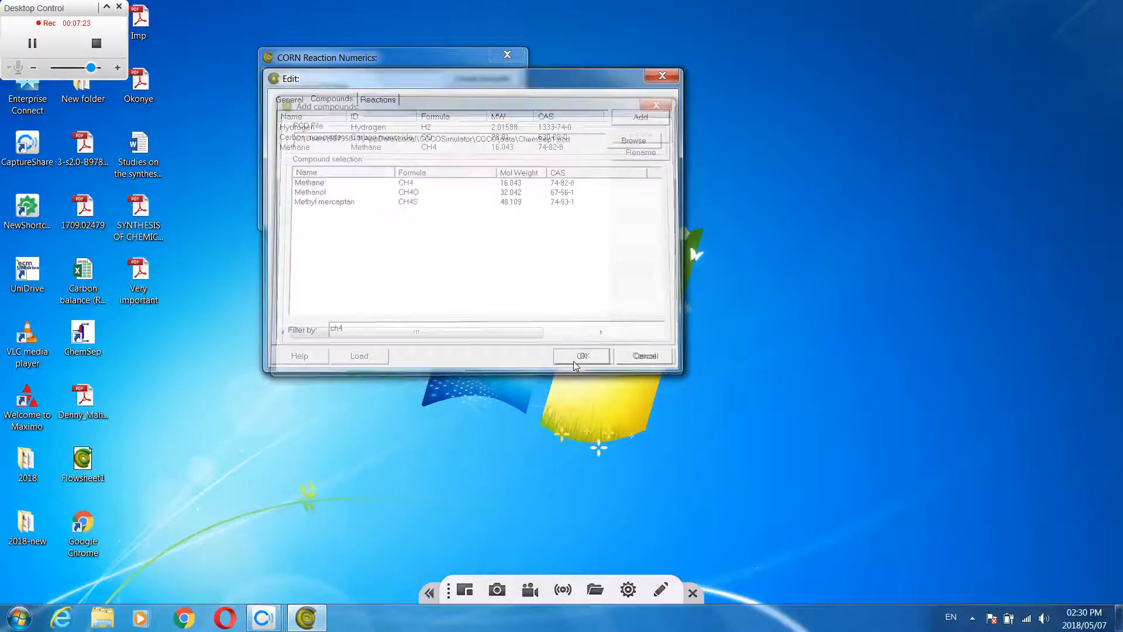
Add Methanol (CH4O) to the compounds of the M P reaction package
{"action": "left_click", "coordinate": [640, 119]}
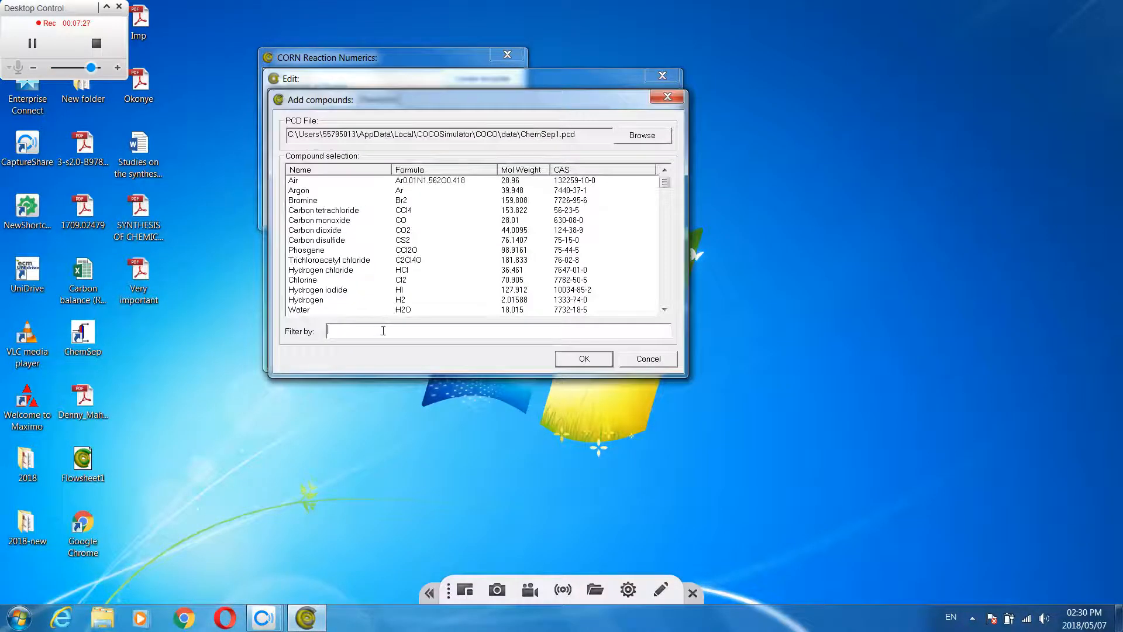
{"action": "type", "text": "metha"}
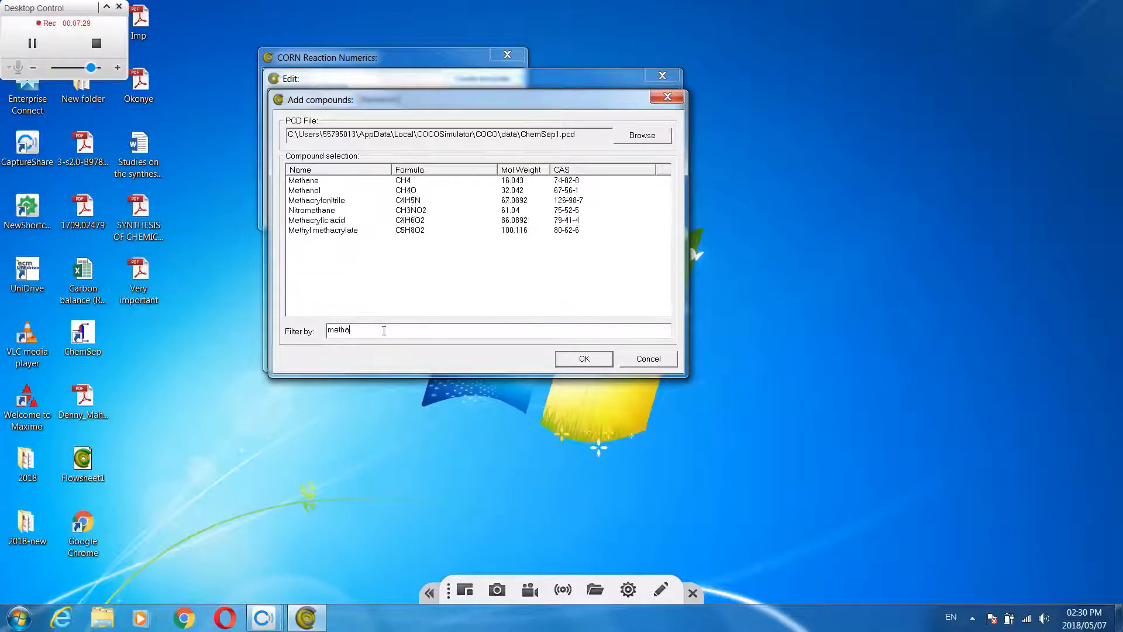
{"action": "type", "text": "n"}
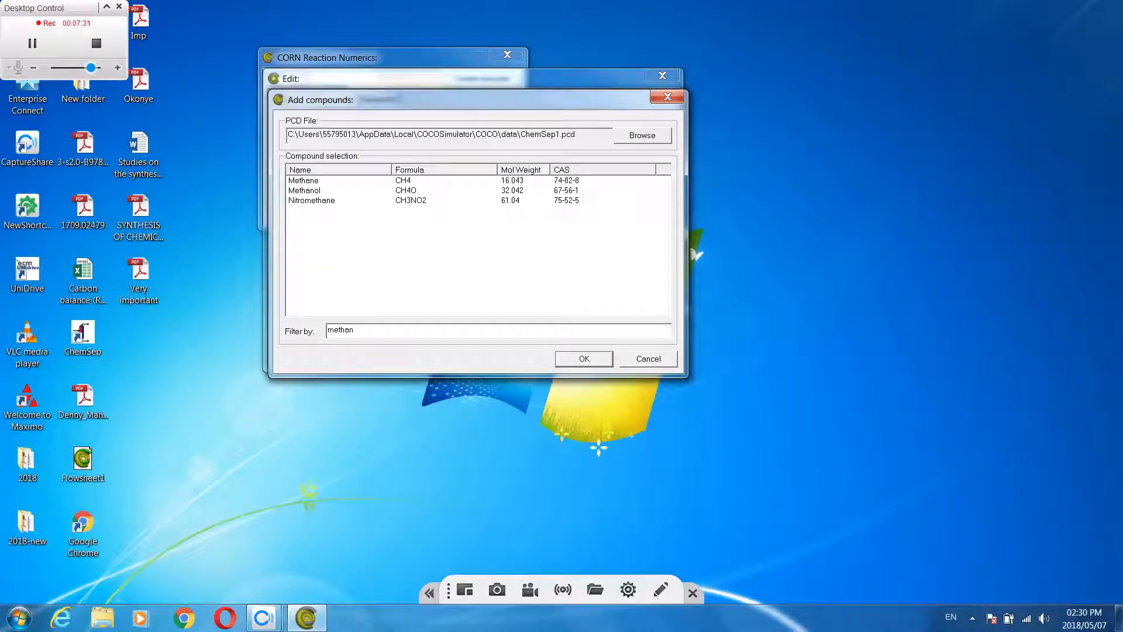
{"action": "left_click", "coordinate": [306, 191]}
{"action": "left_click", "coordinate": [584, 359]}
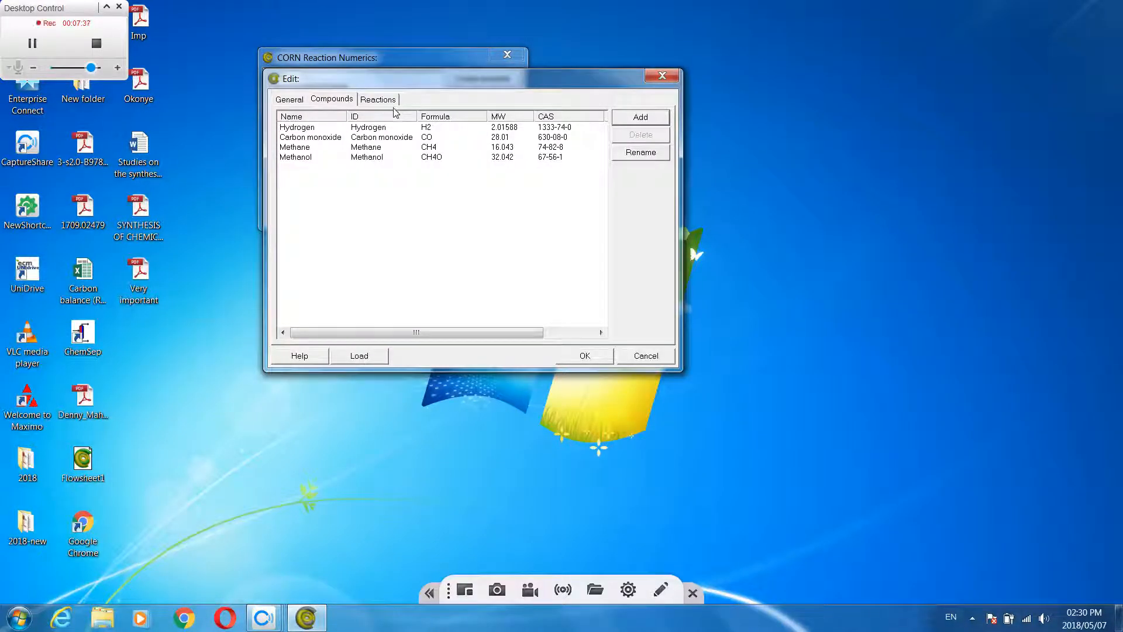
Create a reaction with the ID 1 in the M P reaction package
{"action": "left_click_drag", "start_coordinate": [444, 80], "coordinate": [455, 87]}
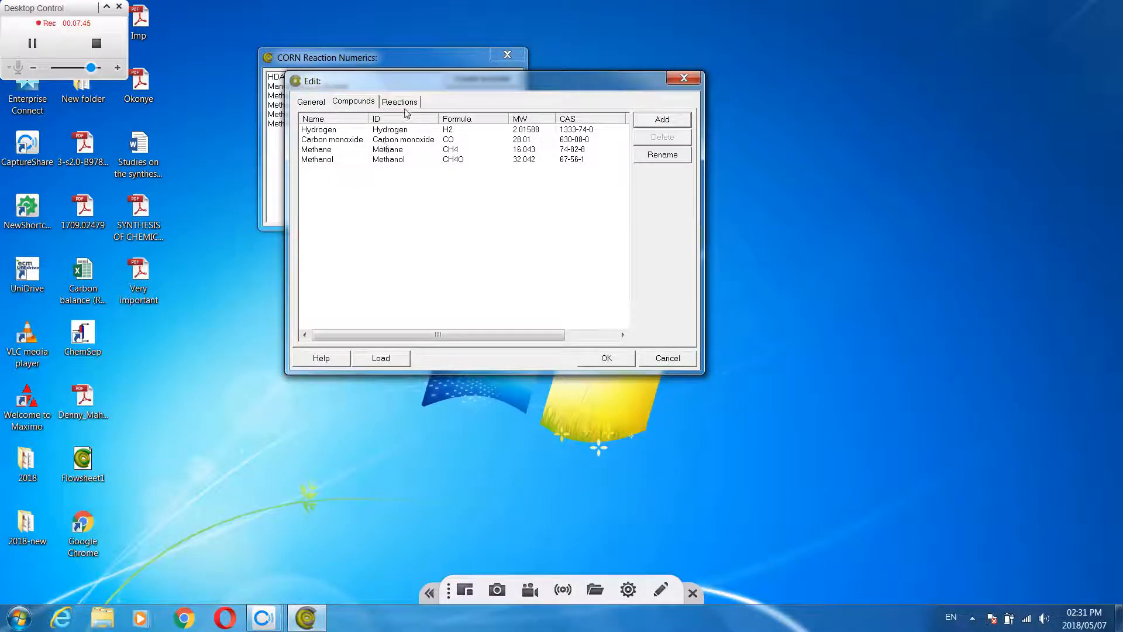
{"action": "left_click", "coordinate": [405, 105]}
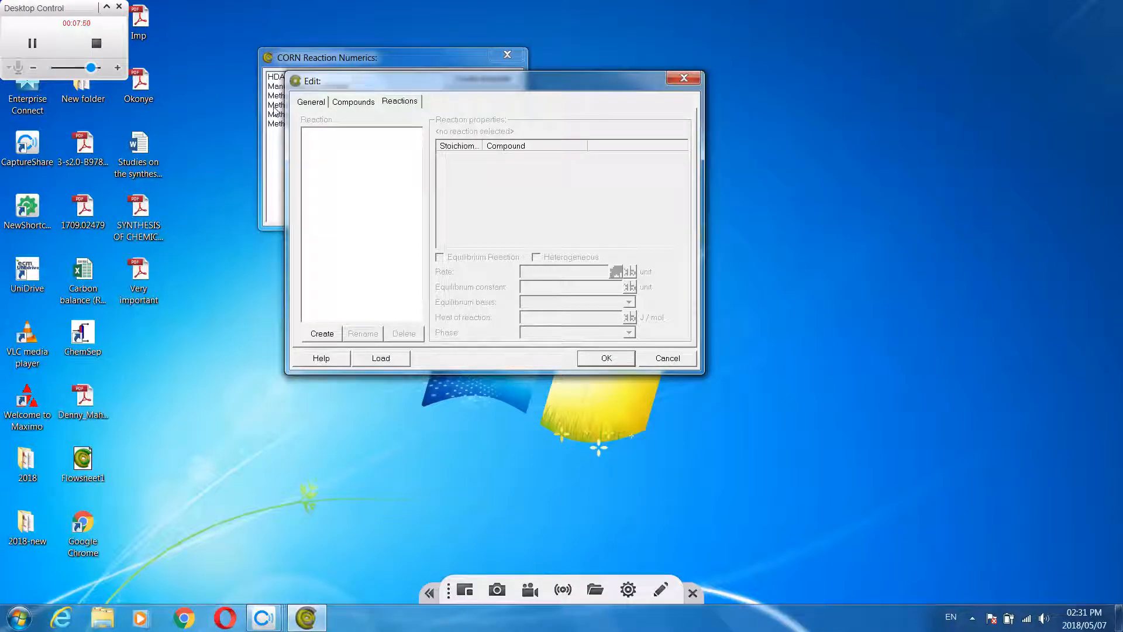
{"action": "left_click", "coordinate": [322, 335]}
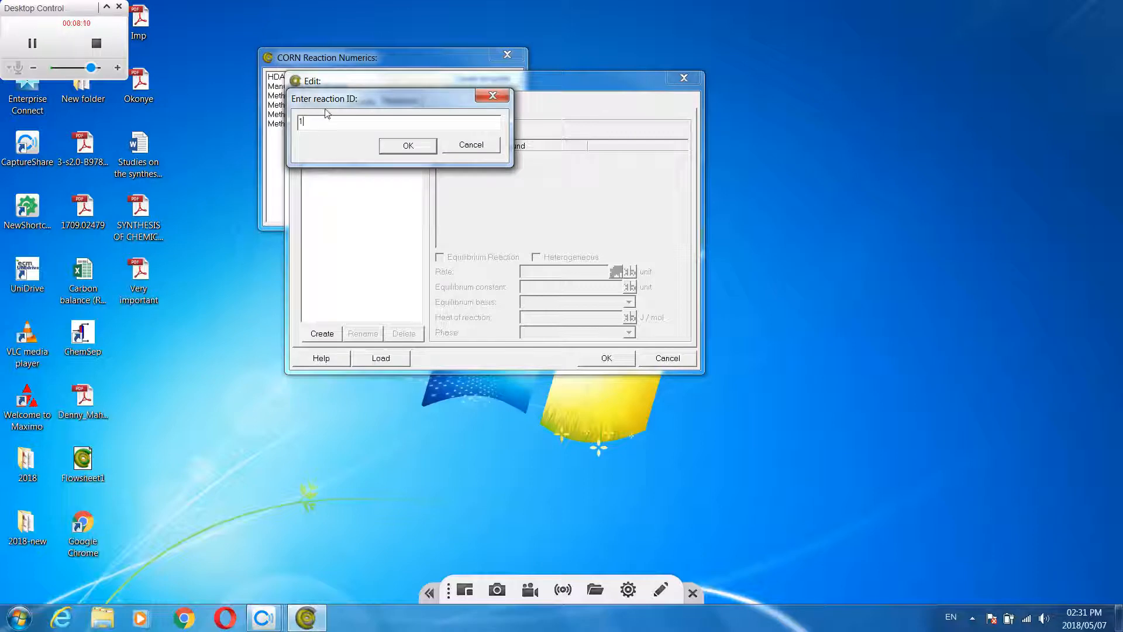
{"action": "left_click", "coordinate": [408, 148]}
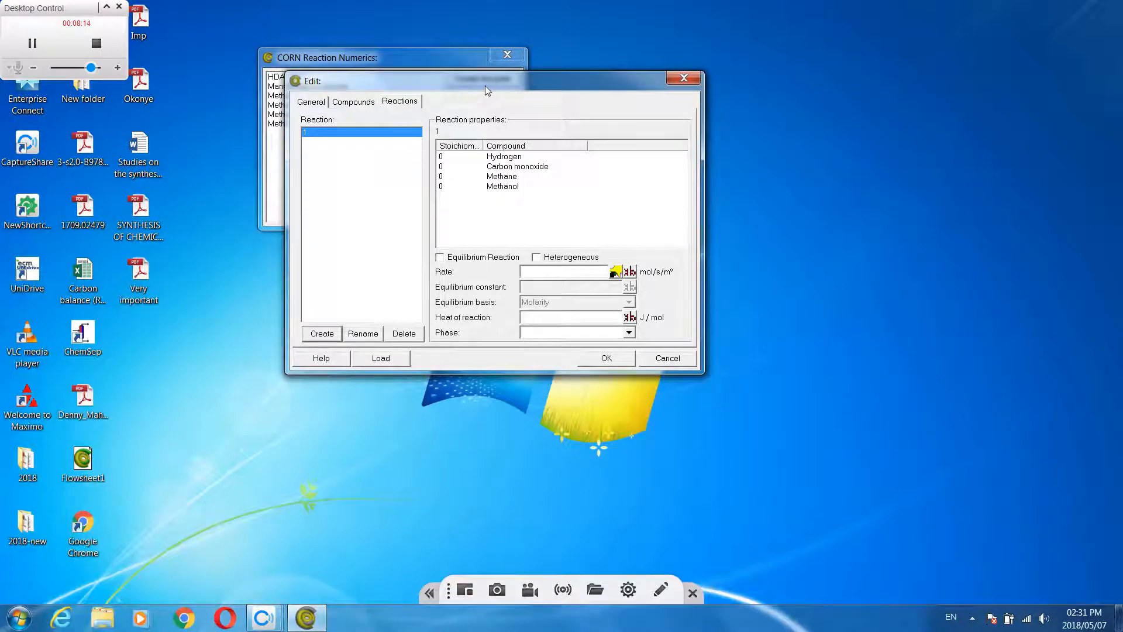
{"action": "left_click_drag", "start_coordinate": [486, 85], "coordinate": [490, 85]}
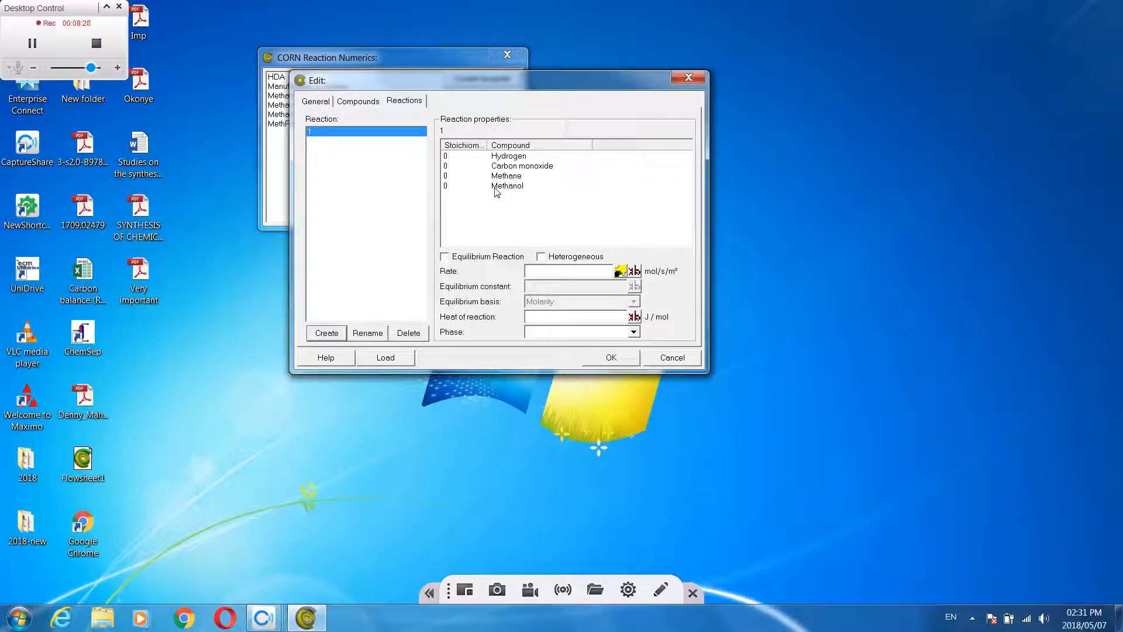
Set the stoichiometric coefficient of Hydrogen in reaction 1 to -2
{"action": "double_click", "coordinate": [448, 157]}
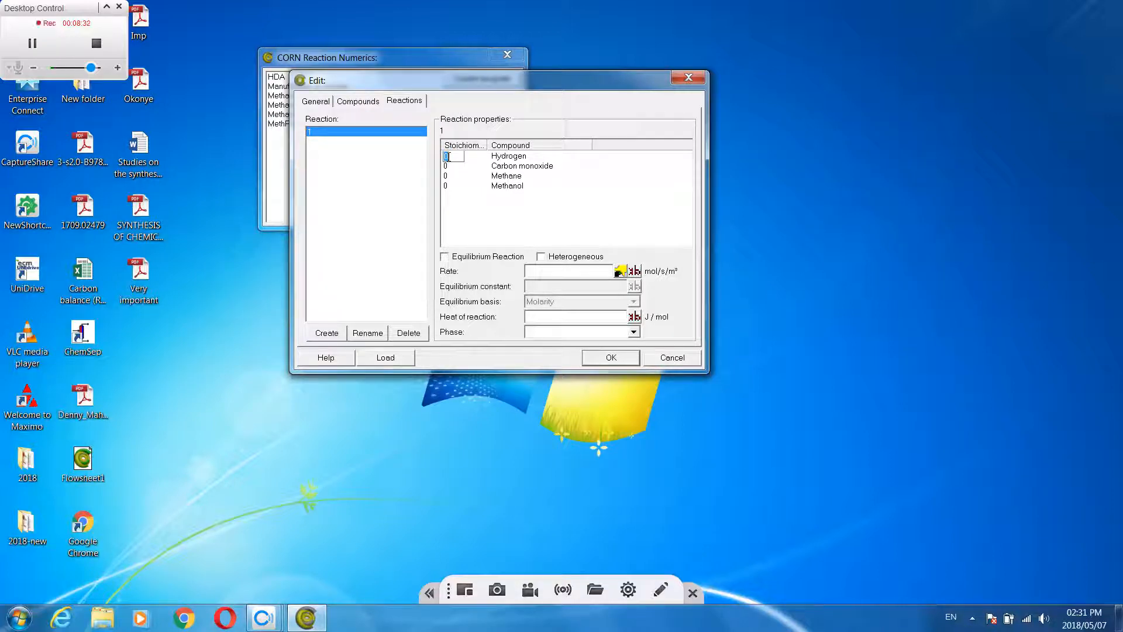
{"action": "key", "text": "BackSpace"}
{"action": "type", "text": "-2"}
Set the stoichiometric coefficient of Carbon monoxide in reaction 1 to 1
{"action": "left_click", "coordinate": [448, 168]}
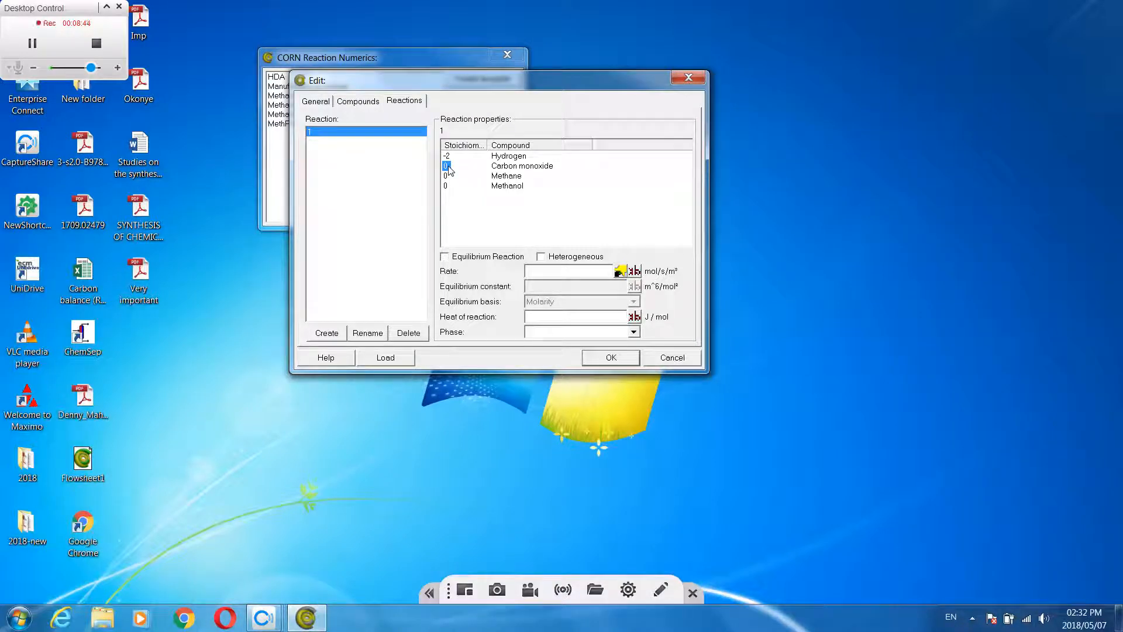
{"action": "left_click", "coordinate": [450, 167]}
{"action": "key", "text": "BackSpace"}
{"action": "type", "text": "1"}
Set the stoichiometric coefficient of Methanol in reaction 1 to 1
{"action": "left_click", "coordinate": [446, 186]}
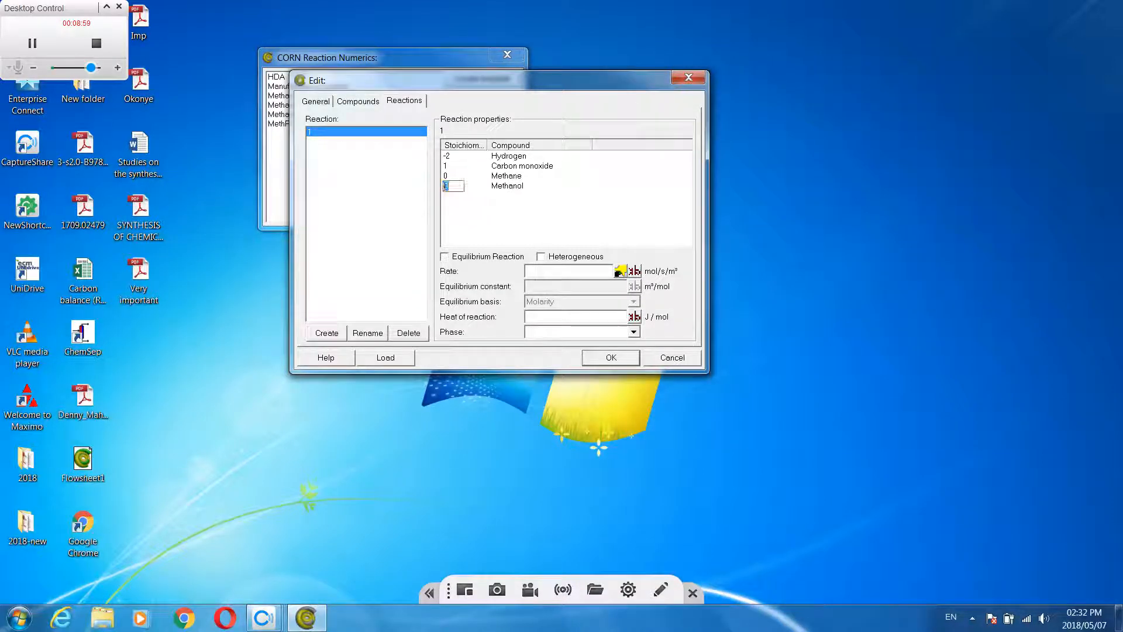
{"action": "type", "text": "1"}
{"action": "left_click", "coordinate": [642, 215]}
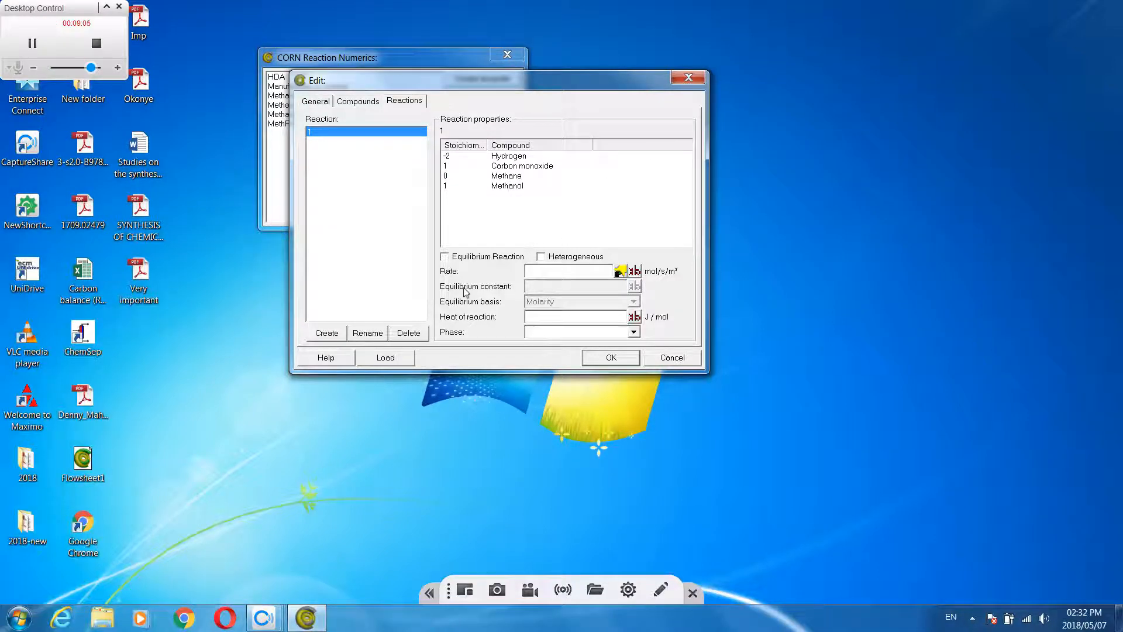
Make reaction 1 an equilibrium reaction in the Vapor phase and try to save the reaction package
{"action": "left_click", "coordinate": [452, 259]}
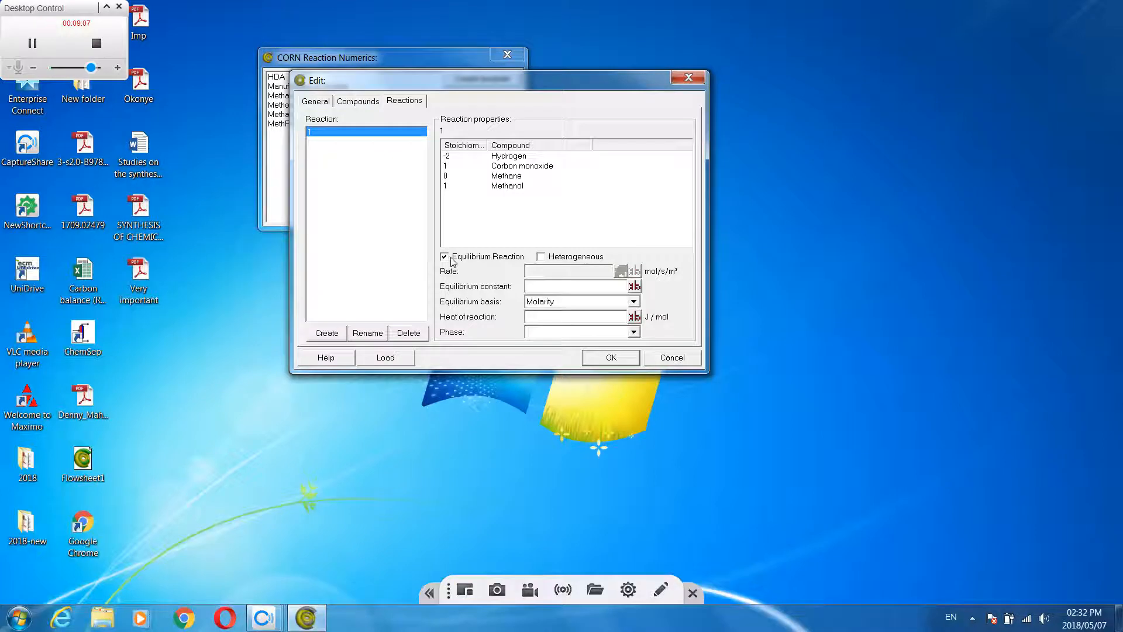
{"action": "left_click", "coordinate": [635, 332]}
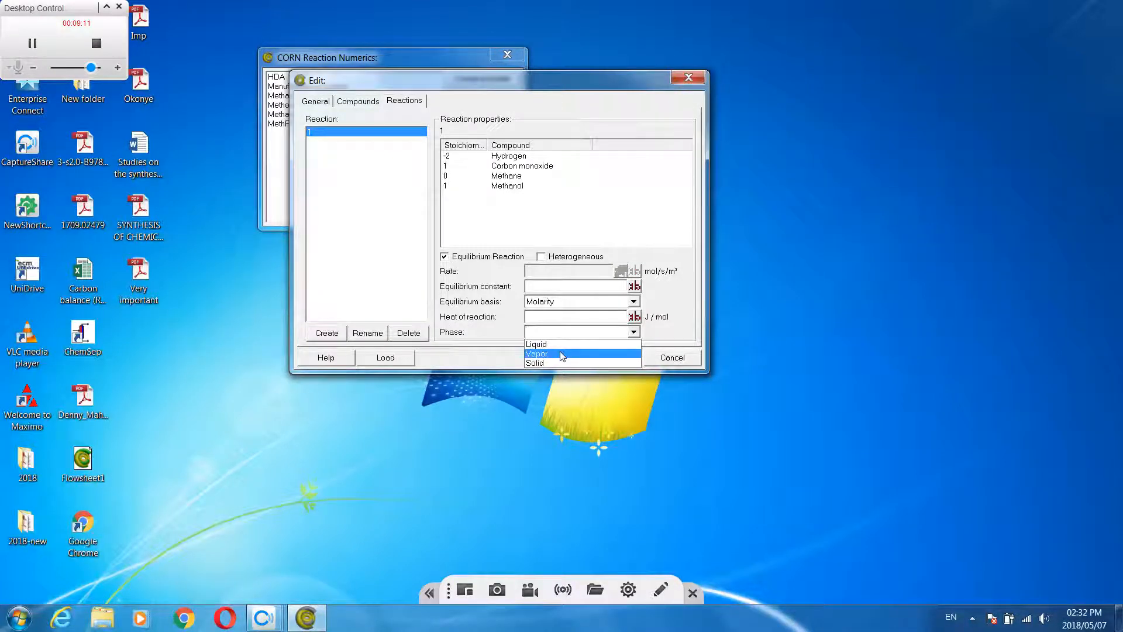
{"action": "left_click", "coordinate": [560, 350]}
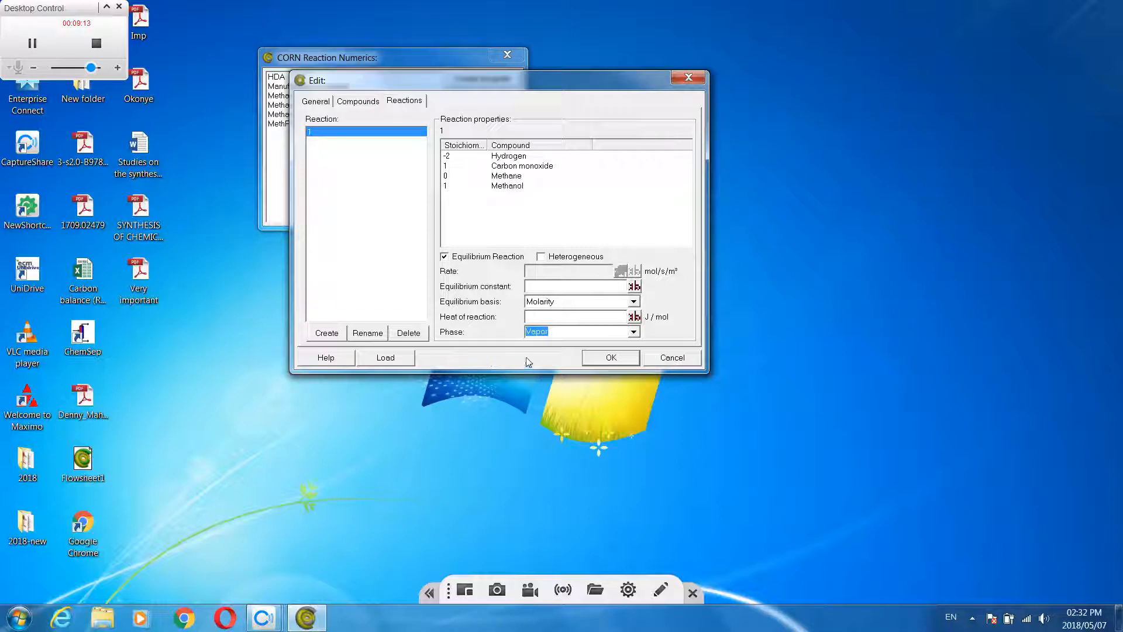
{"action": "left_click", "coordinate": [611, 359]}
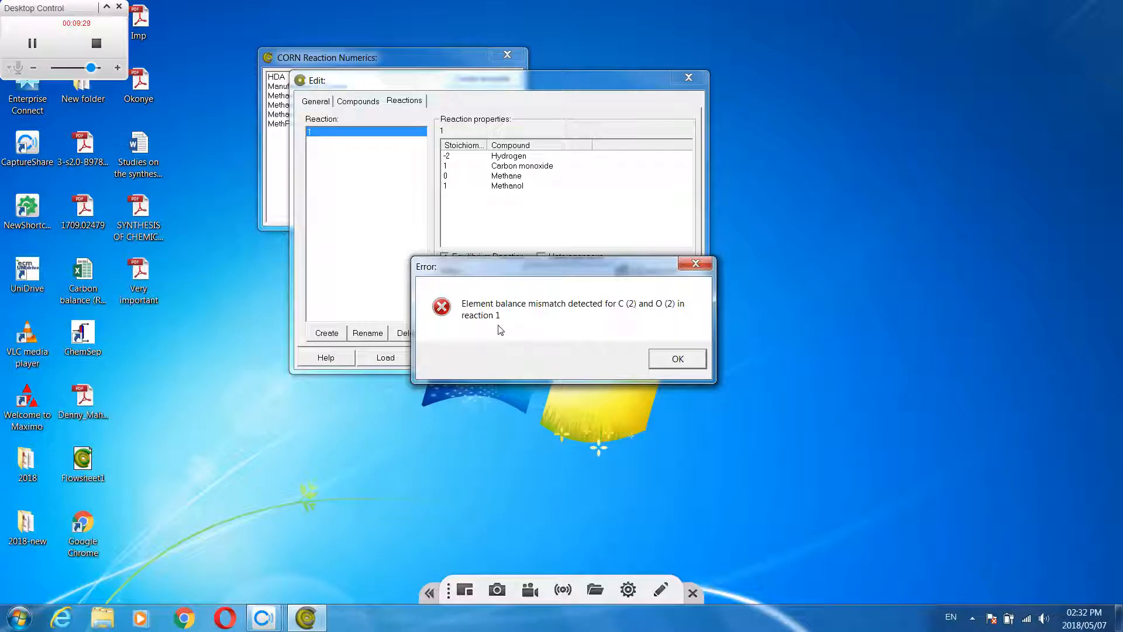
{"action": "left_click", "coordinate": [676, 359]}
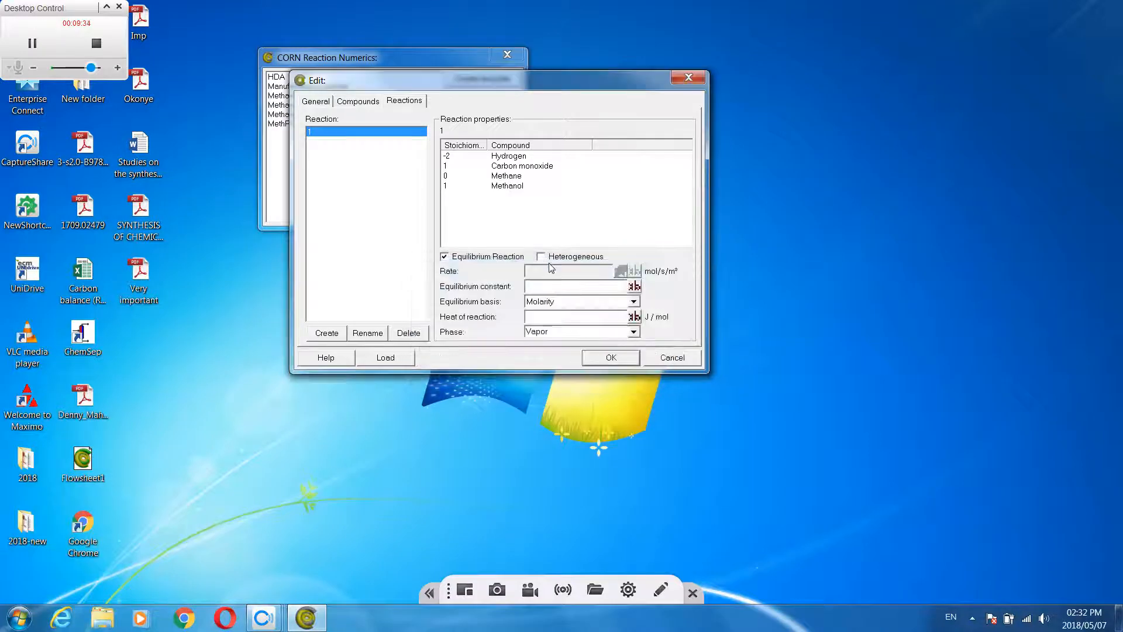
Set the stoichiometric coefficient of Carbon monoxide in reaction 1 to -1 and save the M P reaction package
{"action": "double_click", "coordinate": [446, 167]}
{"action": "left_click_drag", "start_coordinate": [531, 83], "coordinate": [525, 83]}
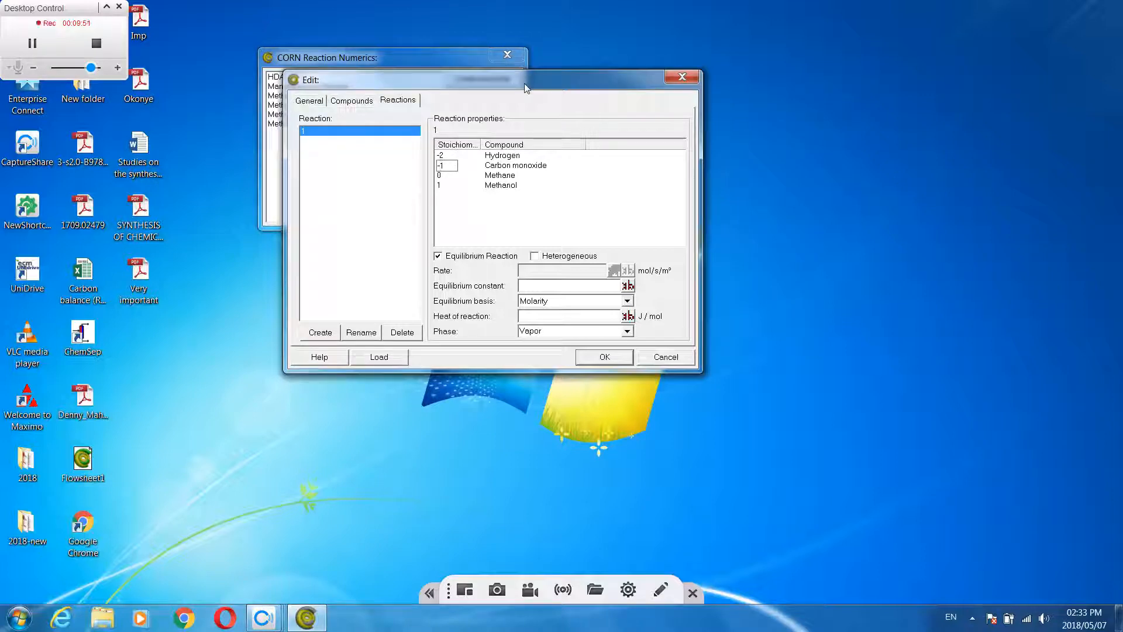
{"action": "left_click_drag", "start_coordinate": [524, 83], "coordinate": [523, 72]}
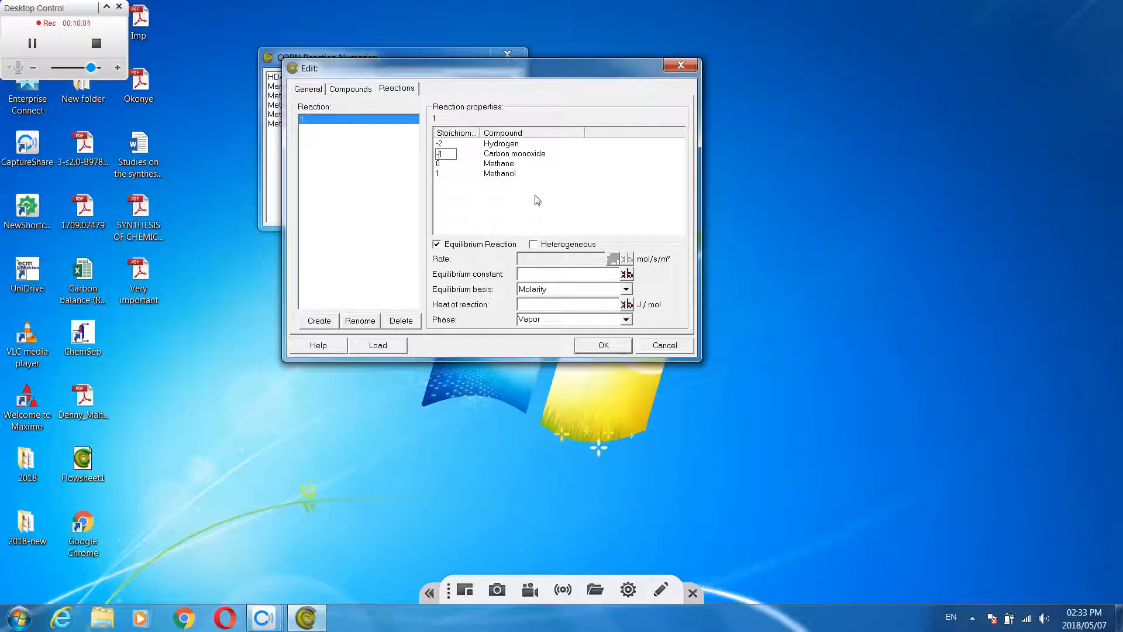
{"action": "left_click_drag", "start_coordinate": [568, 70], "coordinate": [571, 63]}
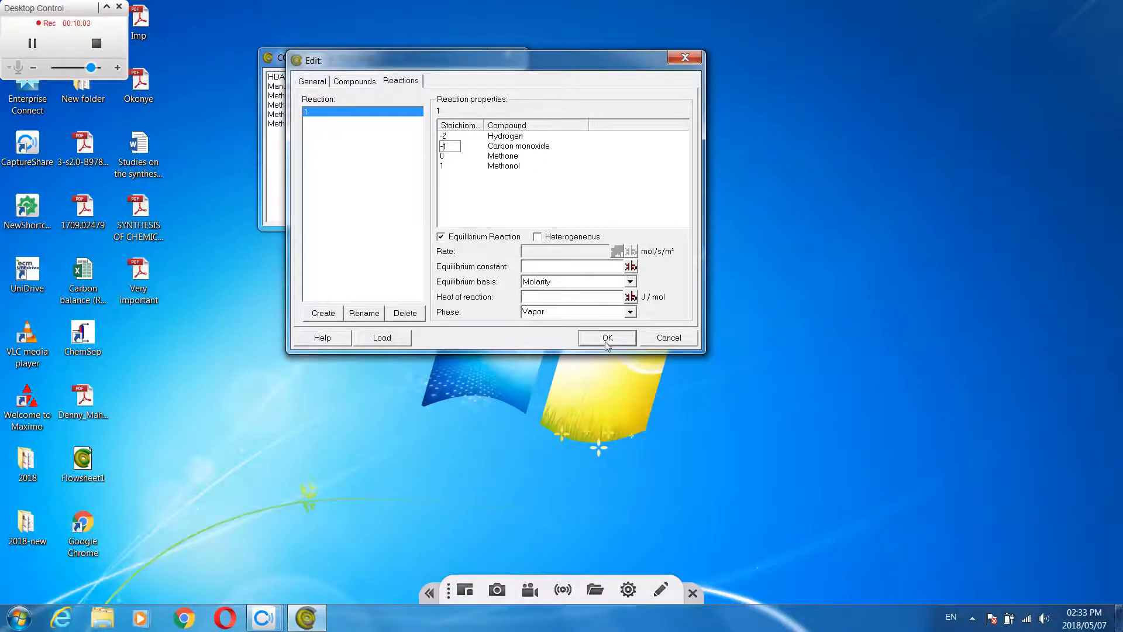
{"action": "left_click", "coordinate": [604, 341]}
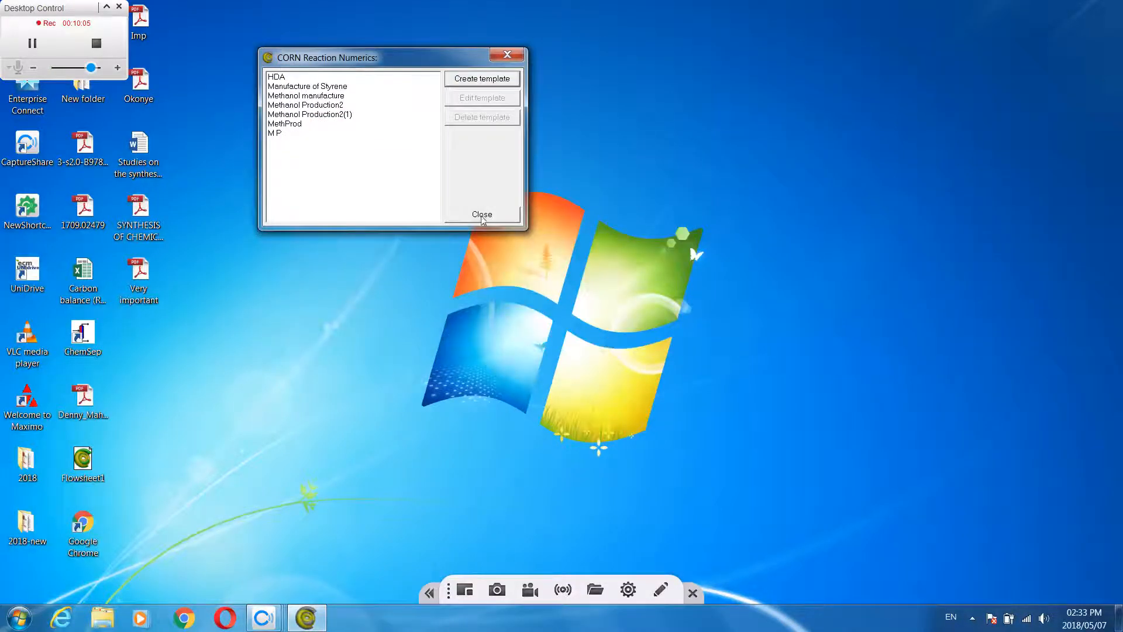
Close the CORN reaction template manager and start COFE in a maximized window, declining the available update
{"action": "left_click", "coordinate": [495, 219]}
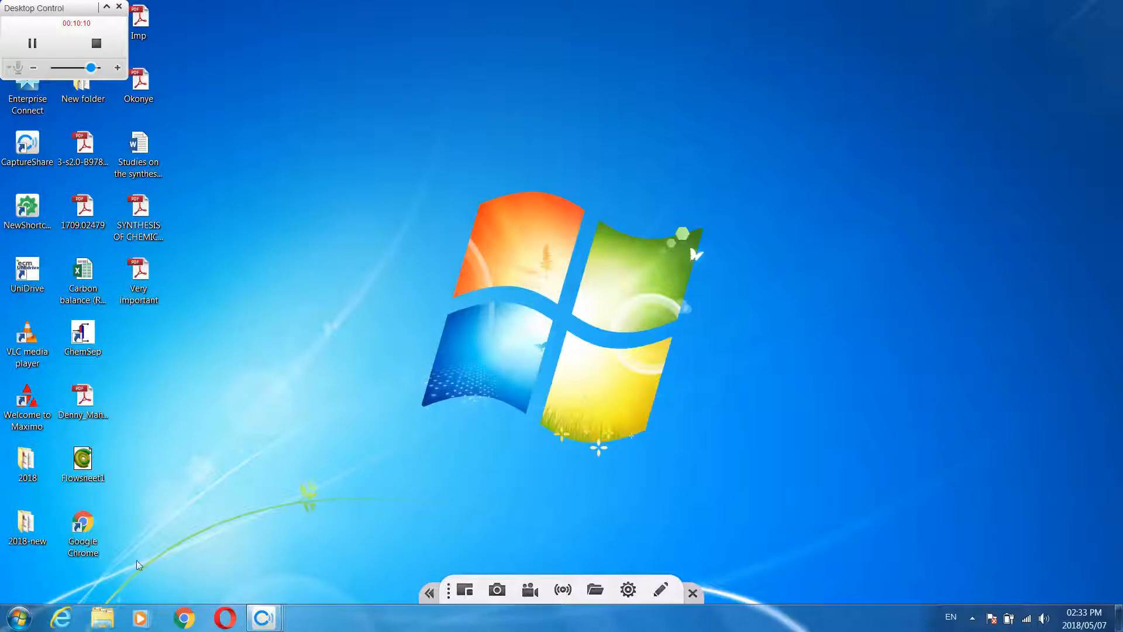
{"action": "left_click", "coordinate": [20, 619]}
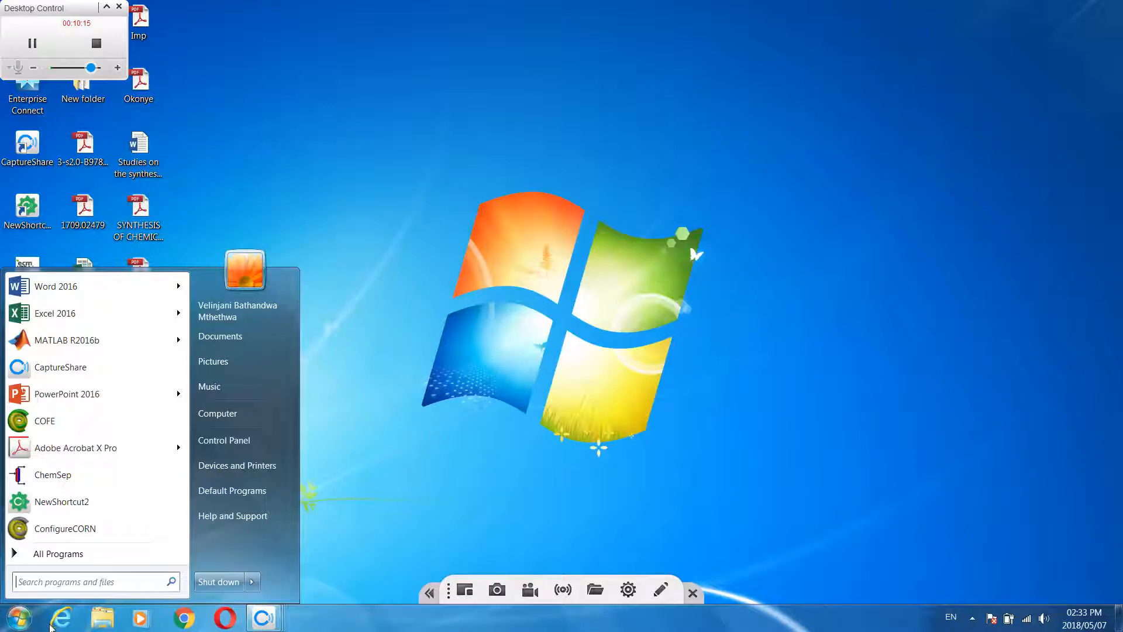
{"action": "left_click", "coordinate": [42, 424]}
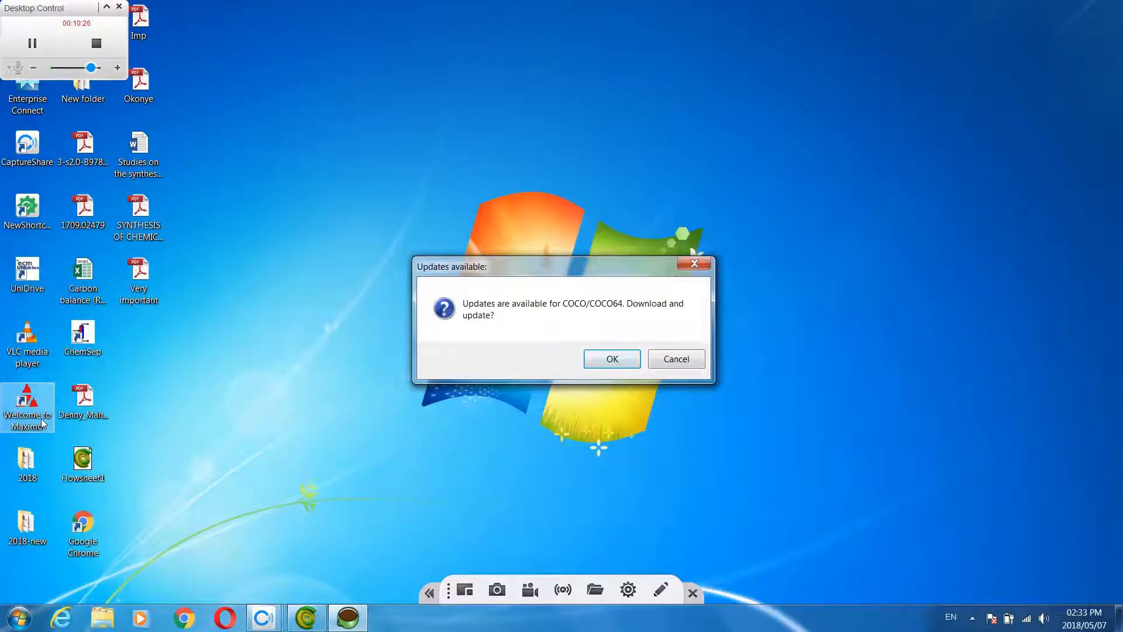
{"action": "left_click", "coordinate": [677, 360]}
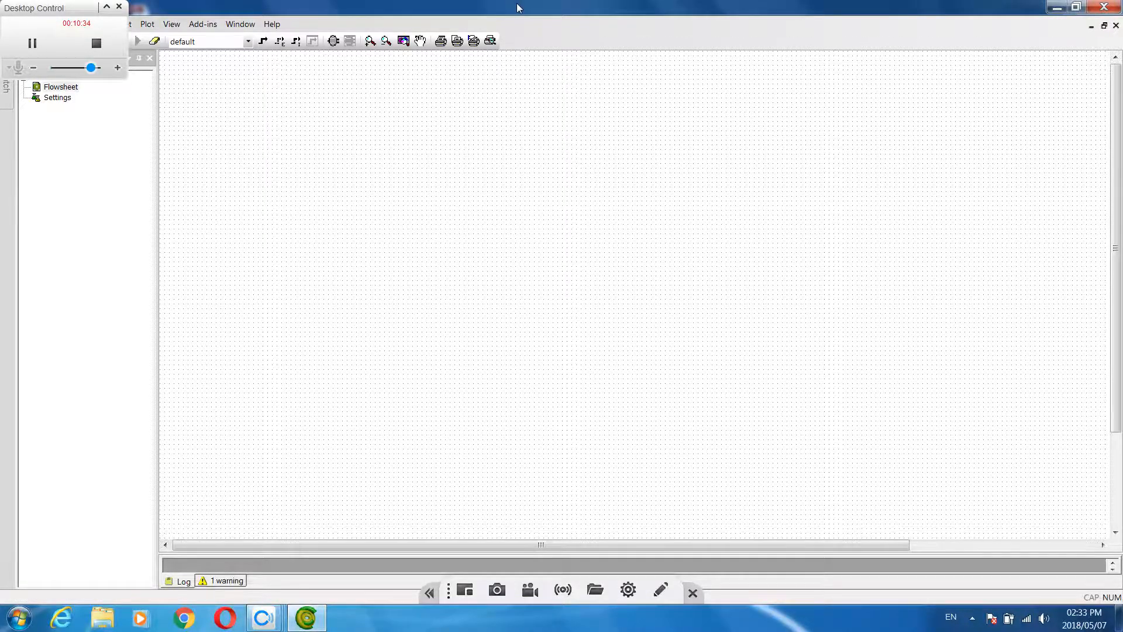
{"action": "double_click", "coordinate": [499, 6]}
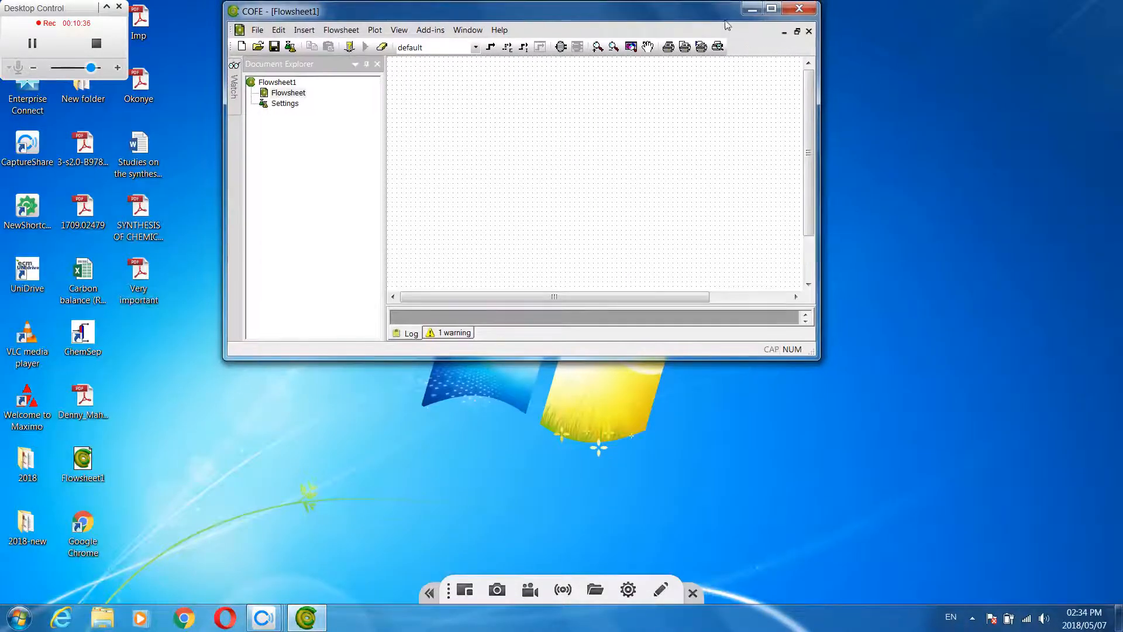
{"action": "left_click", "coordinate": [771, 8]}
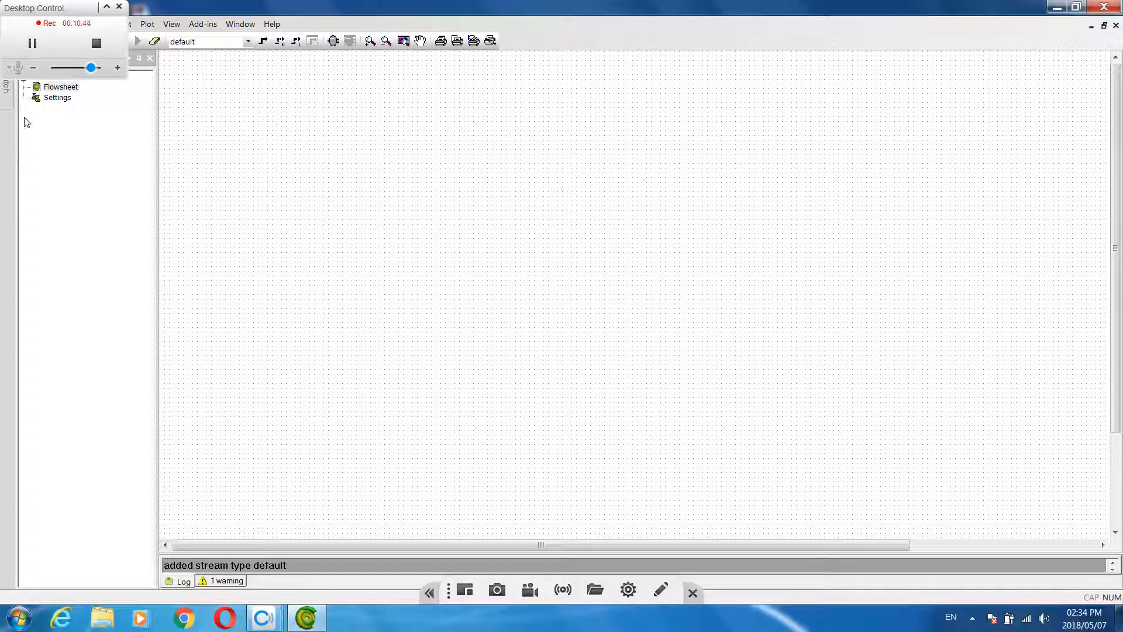
Add the MP property package from TEA (CAPE-OPEN 1.1) to the flowsheet configuration
{"action": "double_click", "coordinate": [52, 101]}
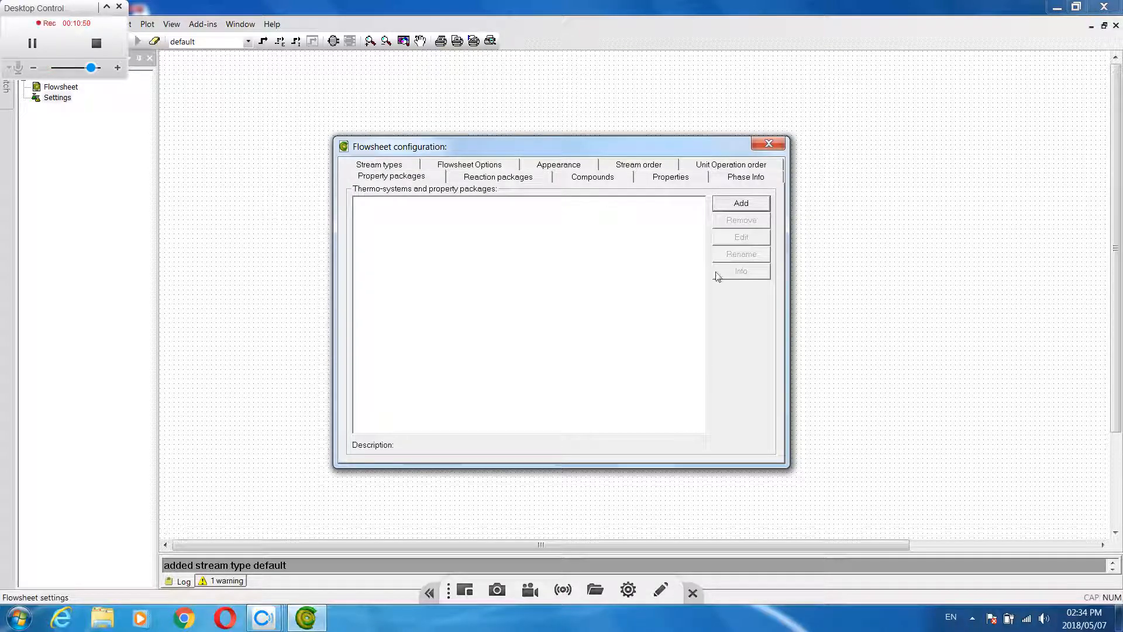
{"action": "left_click", "coordinate": [761, 208]}
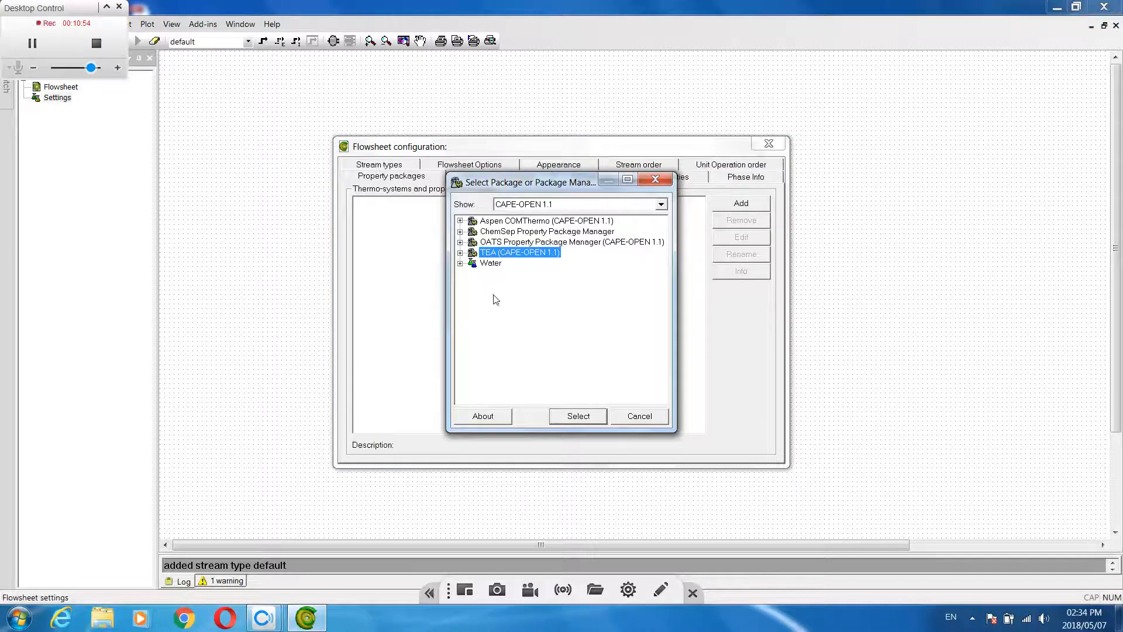
{"action": "left_click", "coordinate": [579, 417]}
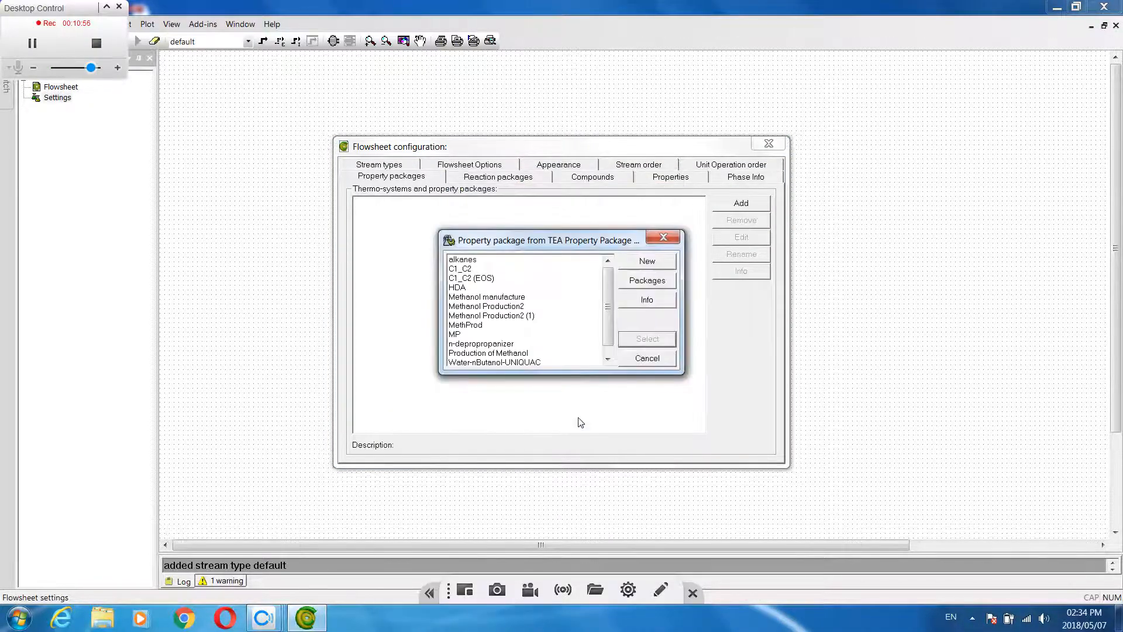
{"action": "left_click_drag", "start_coordinate": [582, 241], "coordinate": [585, 224]}
{"action": "scroll", "coordinate": [609, 320], "scroll_direction": "down", "scroll_amount": 1}
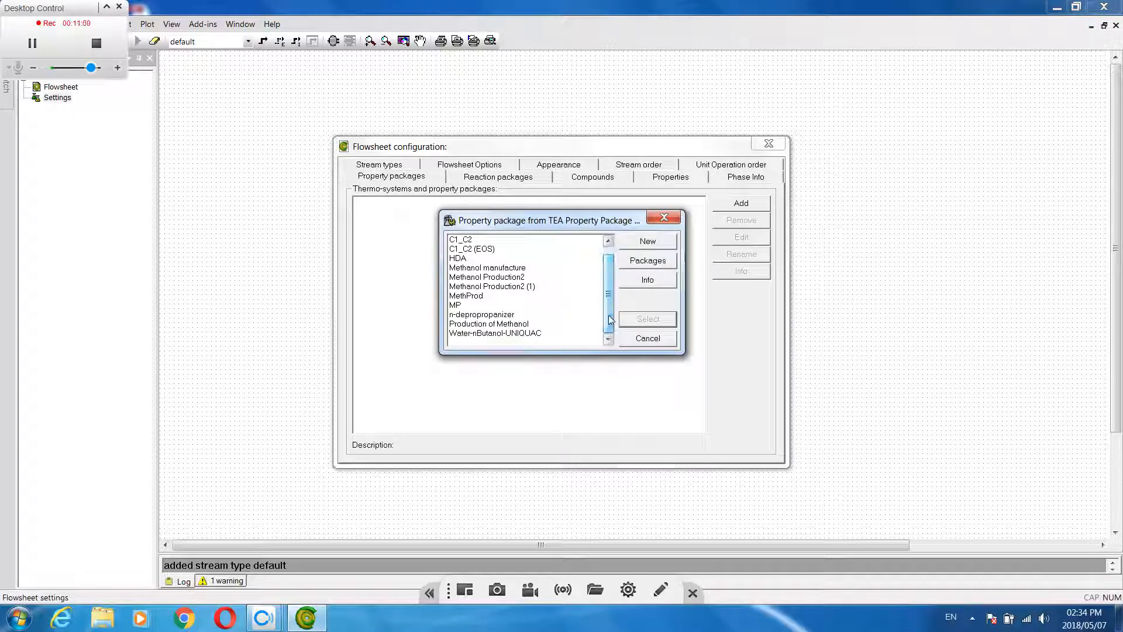
{"action": "left_click", "coordinate": [459, 306]}
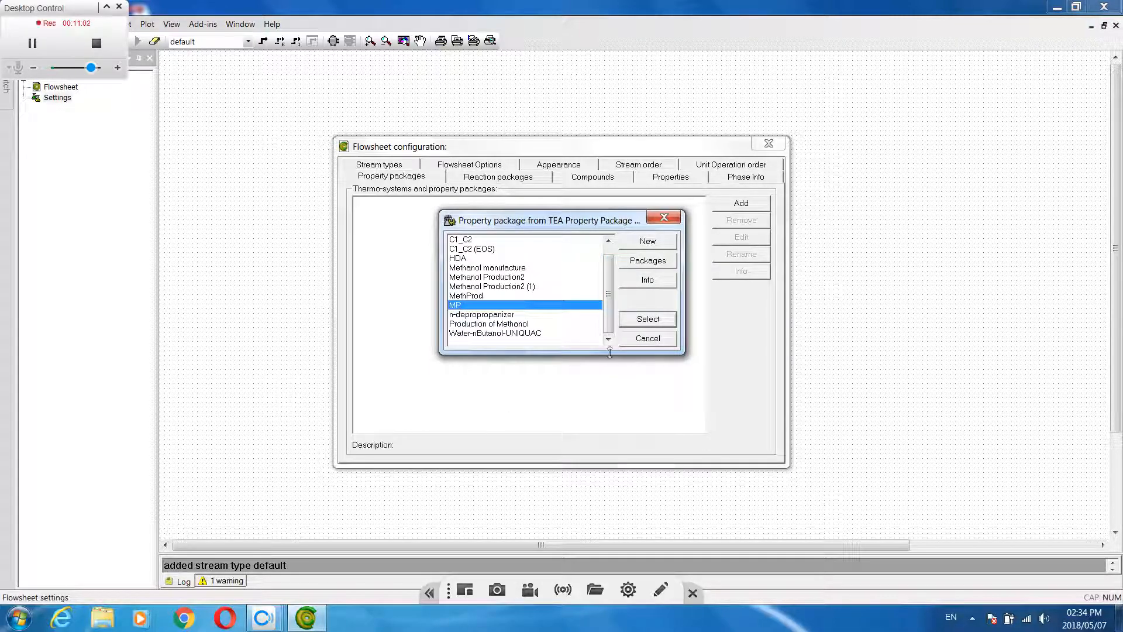
{"action": "left_click", "coordinate": [647, 319]}
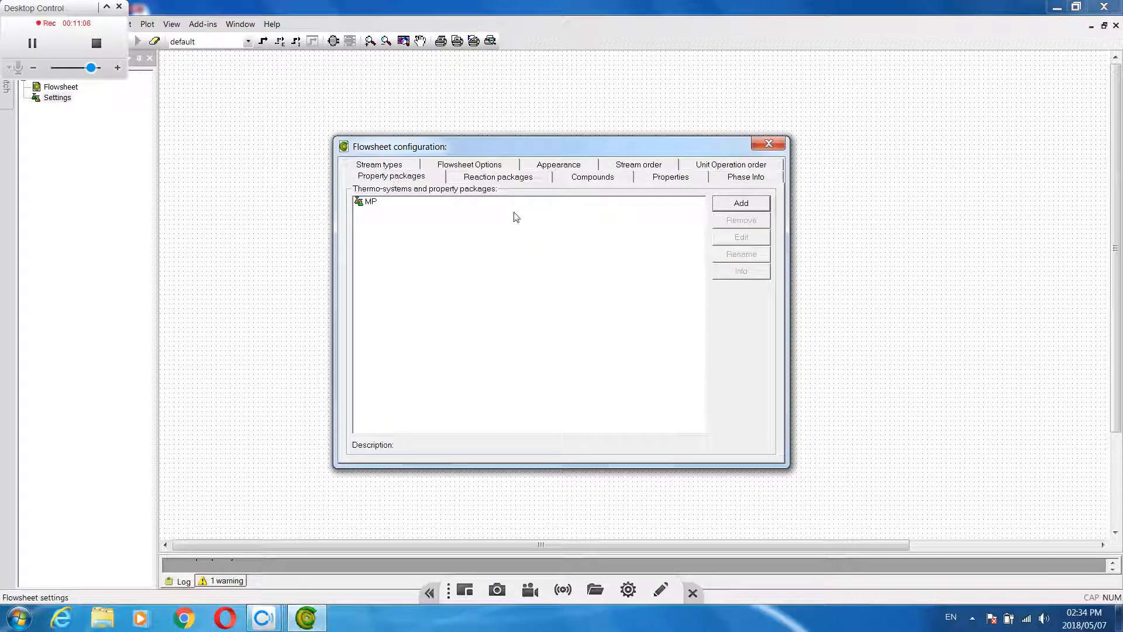
Add the M P reaction package from the CORN Reaction Package Manager and close the flowsheet configuration
{"action": "left_click", "coordinate": [498, 178]}
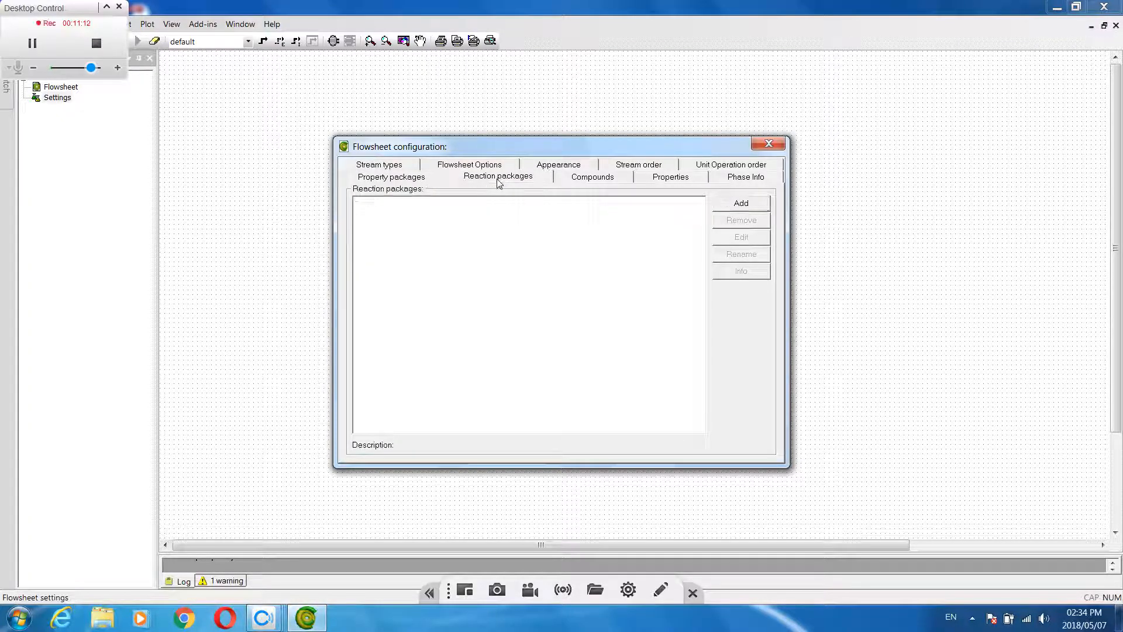
{"action": "left_click", "coordinate": [742, 204]}
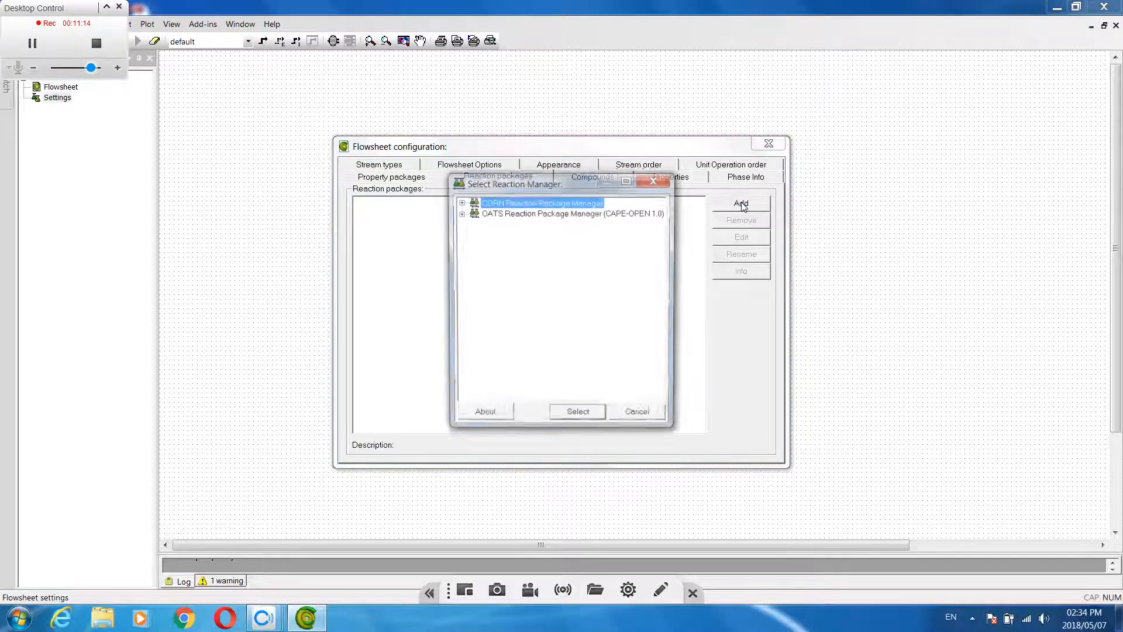
{"action": "left_click", "coordinate": [577, 418]}
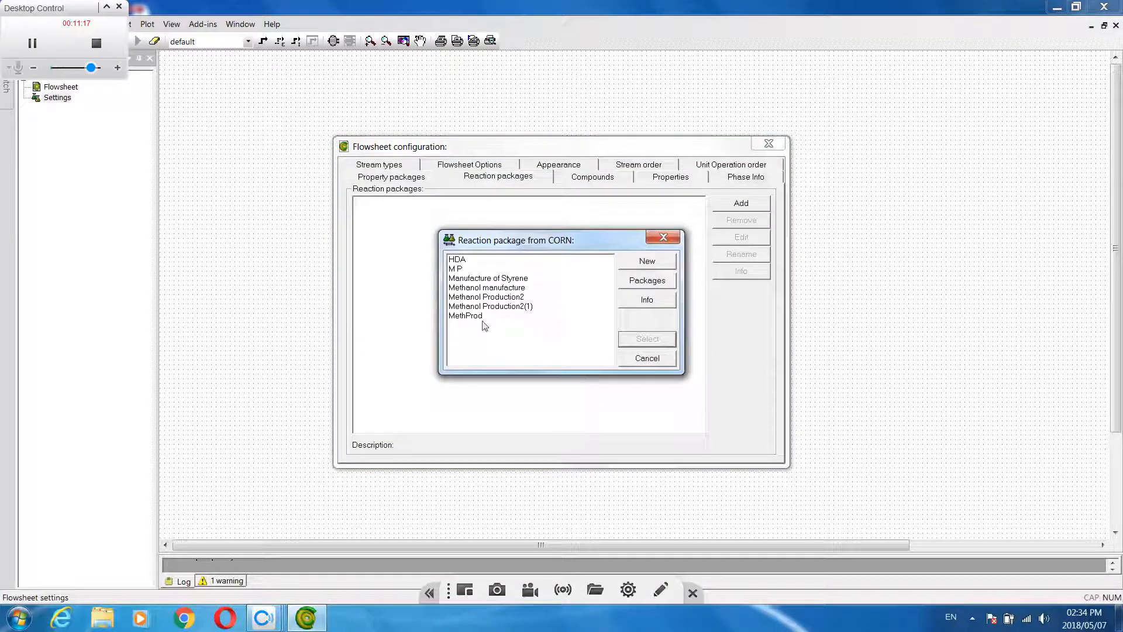
{"action": "left_click", "coordinate": [455, 271]}
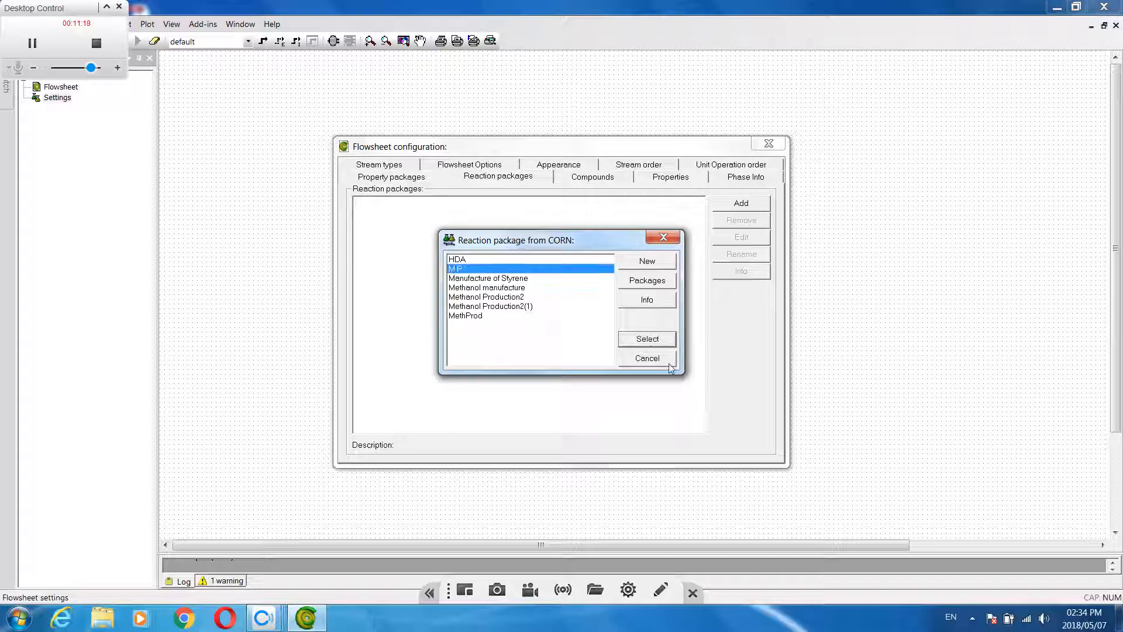
{"action": "left_click", "coordinate": [649, 339]}
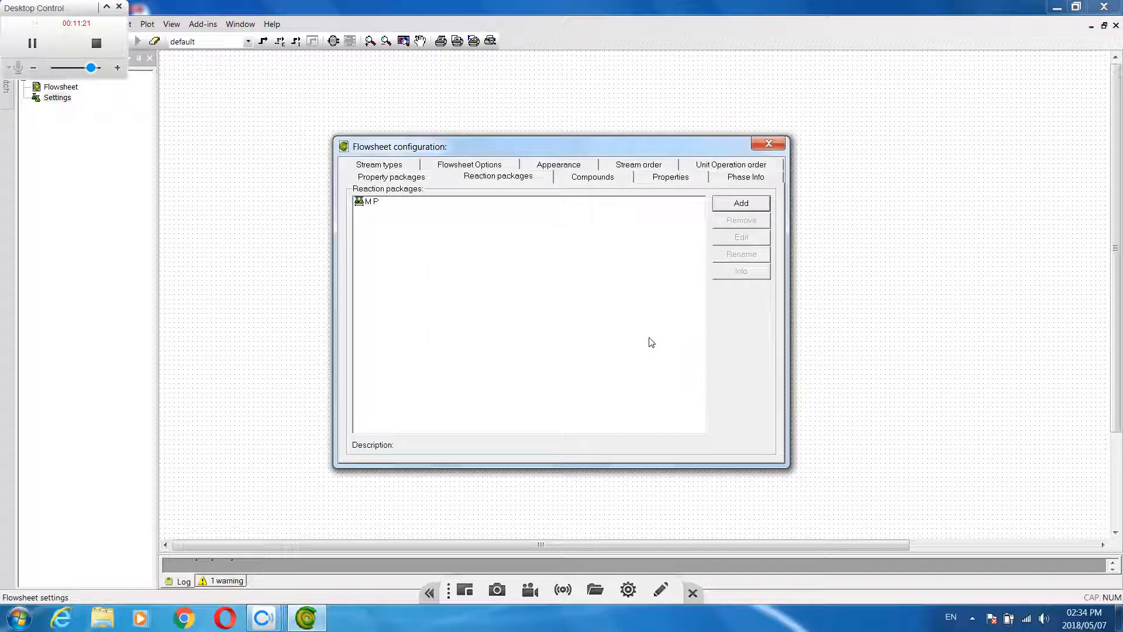
{"action": "left_click", "coordinate": [769, 145]}
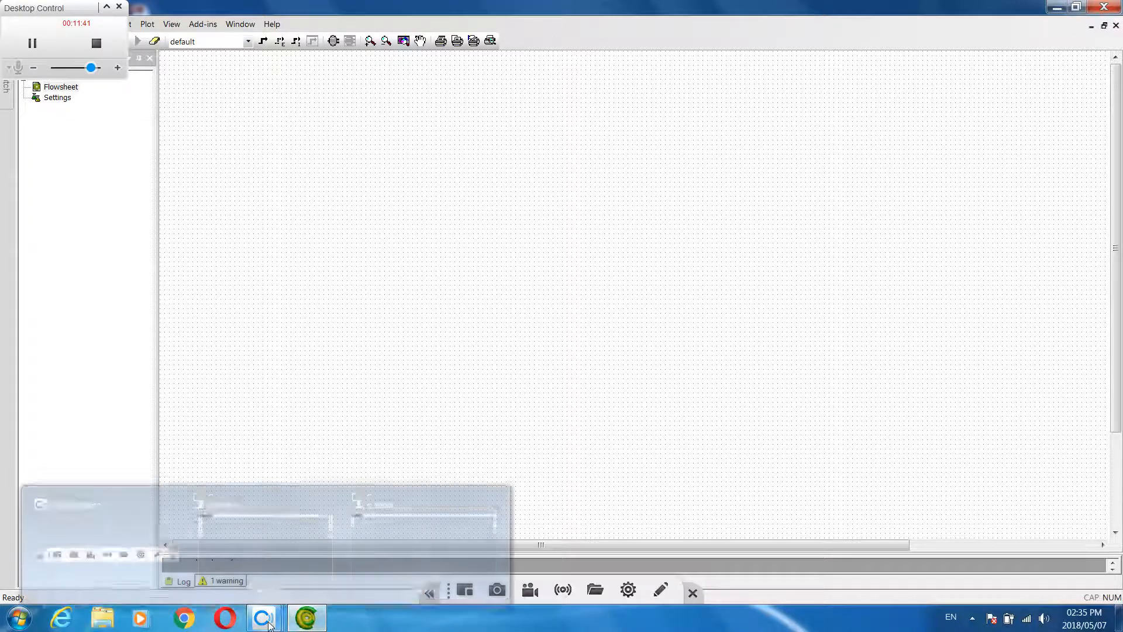
Consult the handwritten process sketch and insert a short horizontal feed stream in the upper-left area of the flowsheet
{"action": "left_click", "coordinate": [392, 553]}
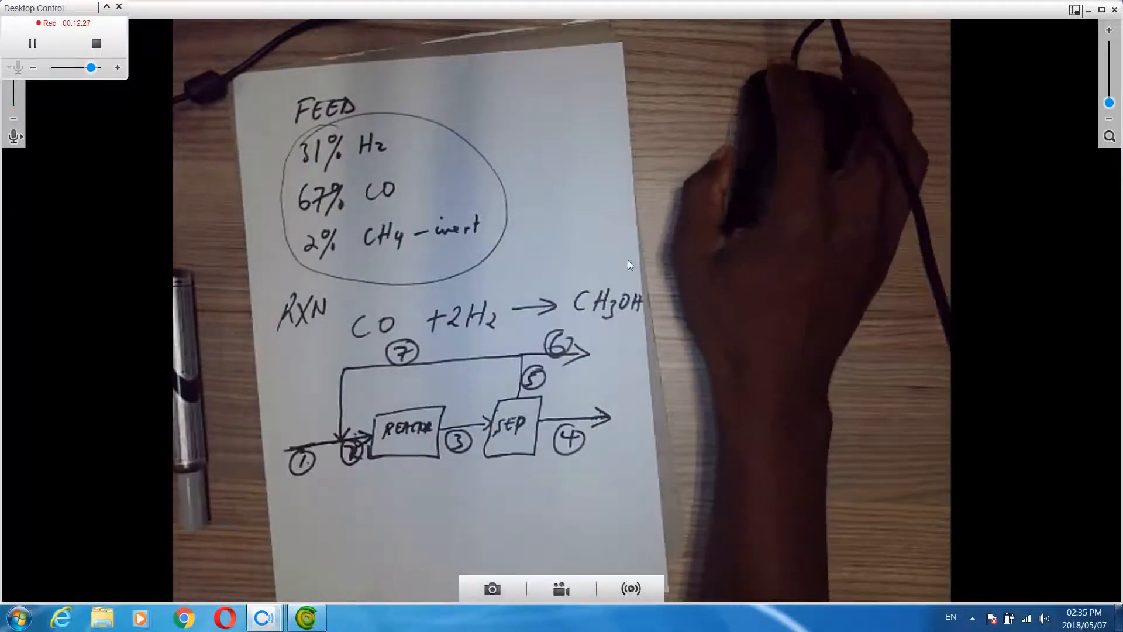
{"action": "left_click", "coordinate": [1089, 10]}
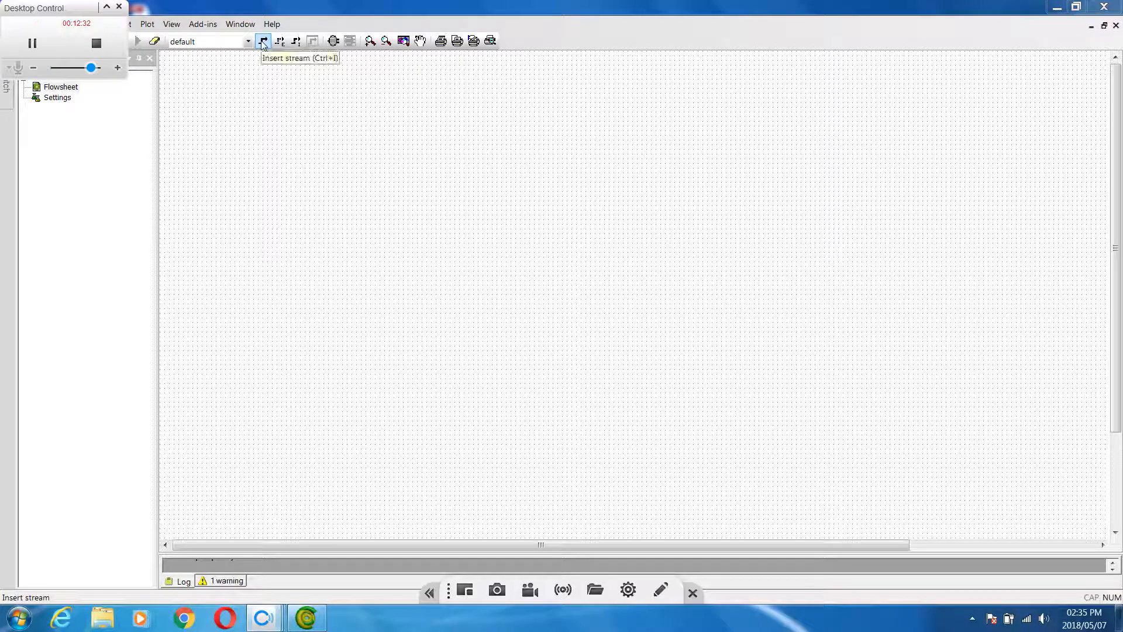
{"action": "left_click", "coordinate": [263, 42]}
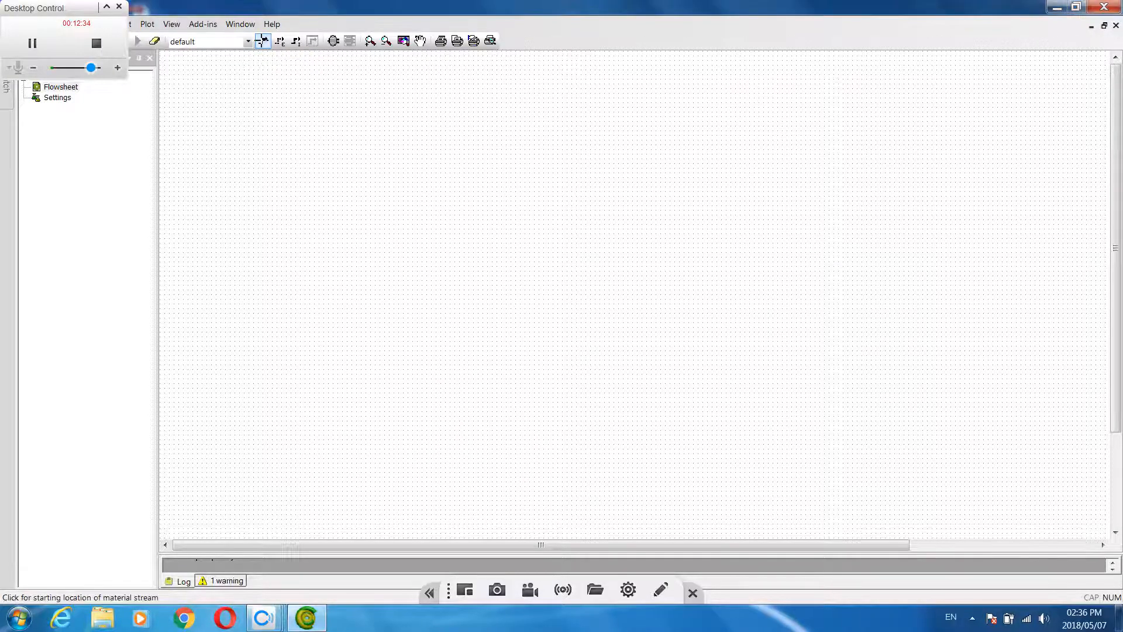
{"action": "left_click", "coordinate": [281, 215]}
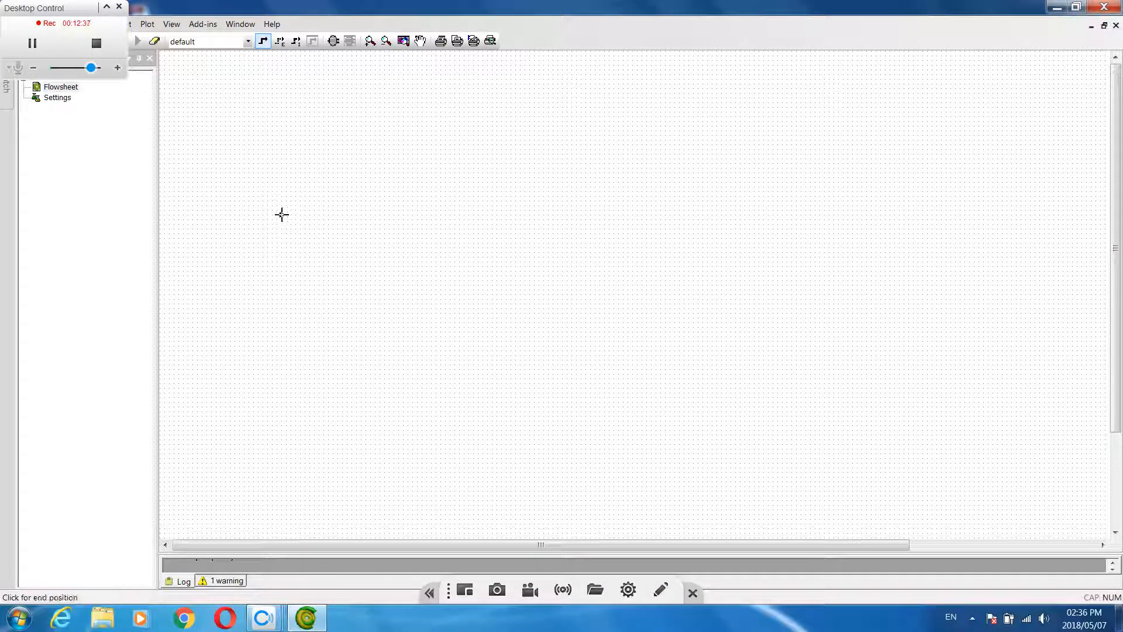
{"action": "left_click", "coordinate": [359, 214]}
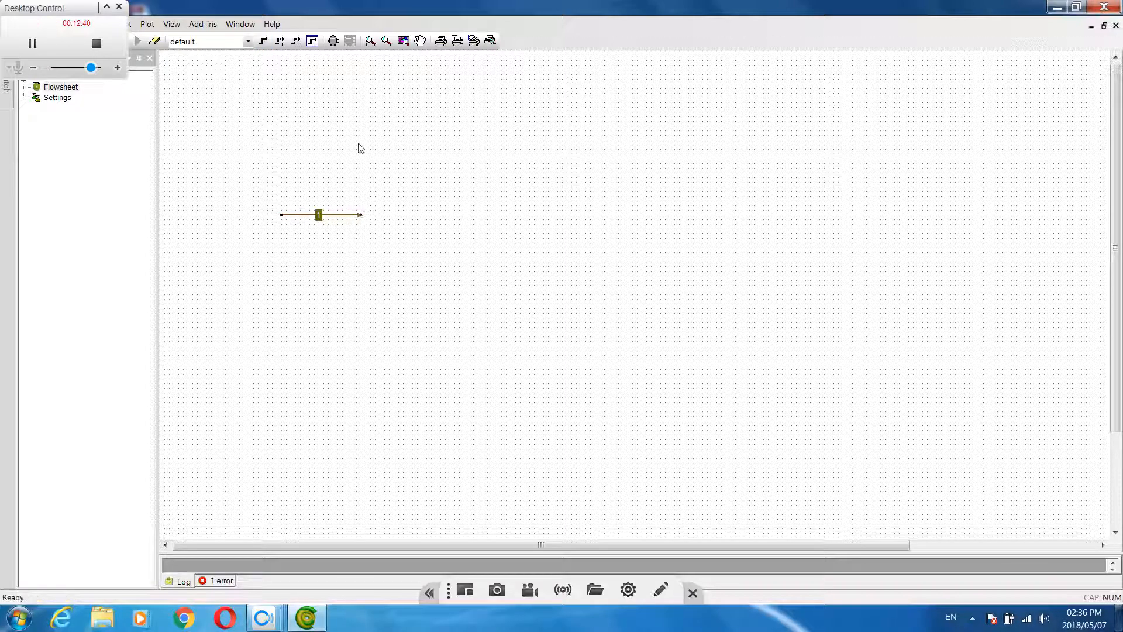
Set the pressure of stream 1 to 500 kPa and its temperature to 298 K
{"action": "double_click", "coordinate": [338, 216]}
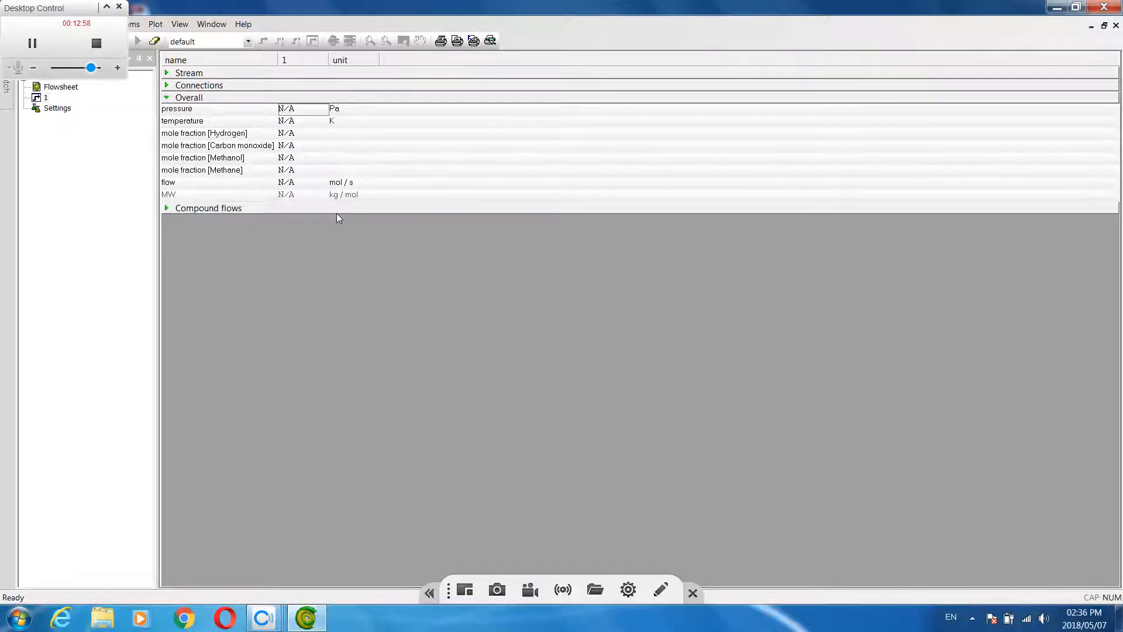
{"action": "left_click", "coordinate": [336, 111]}
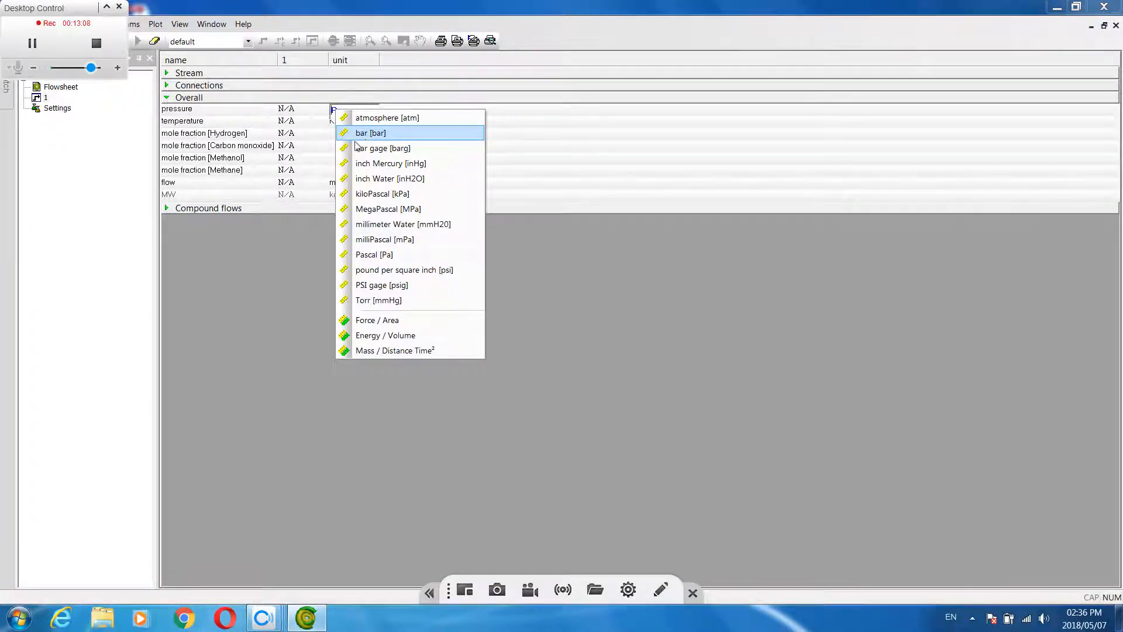
{"action": "left_click", "coordinate": [362, 194]}
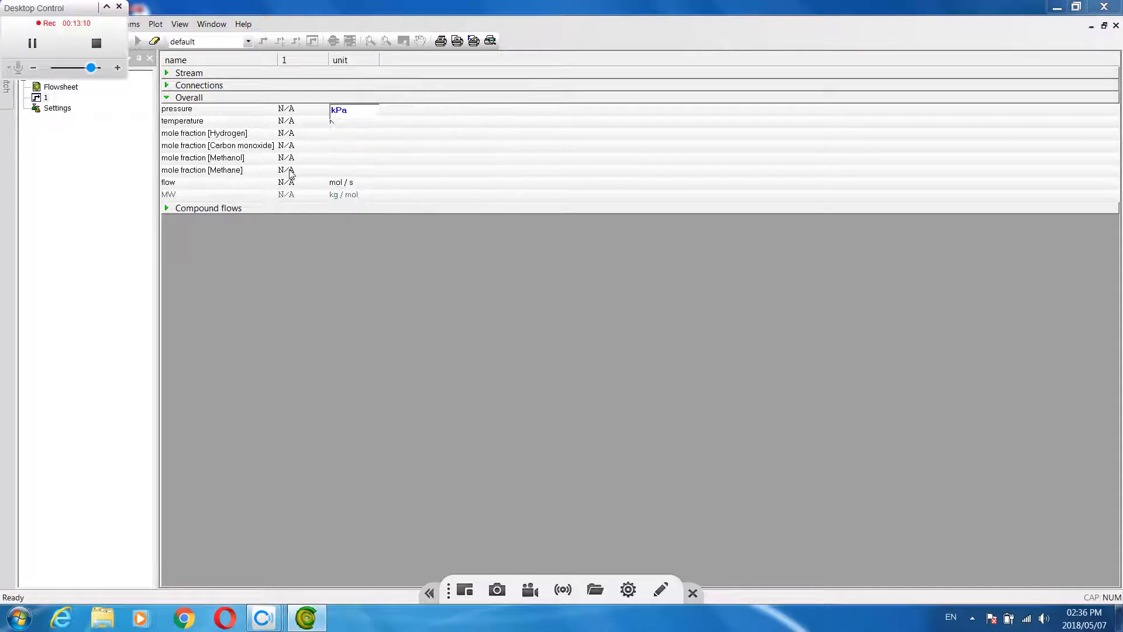
{"action": "left_click", "coordinate": [283, 110]}
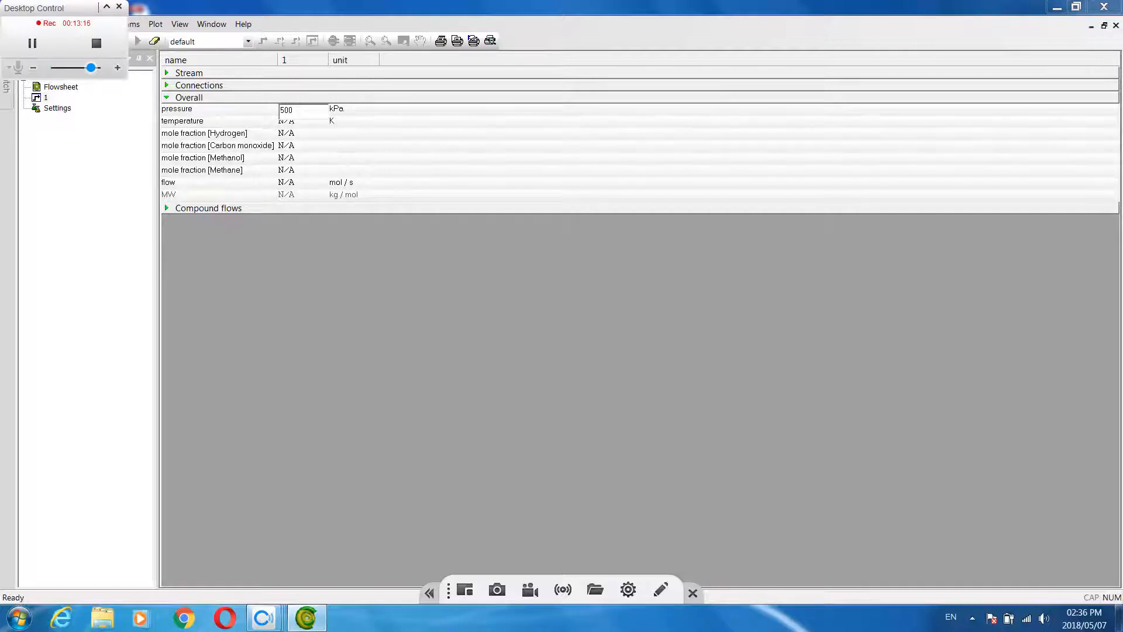
{"action": "key", "text": "Return"}
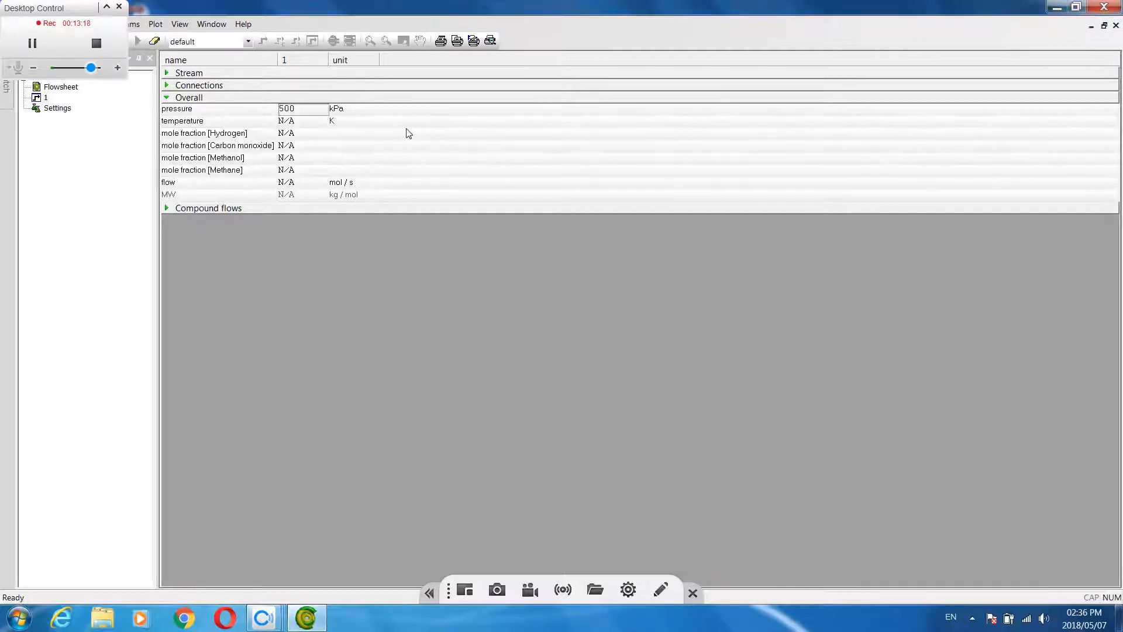
{"action": "left_click", "coordinate": [289, 122]}
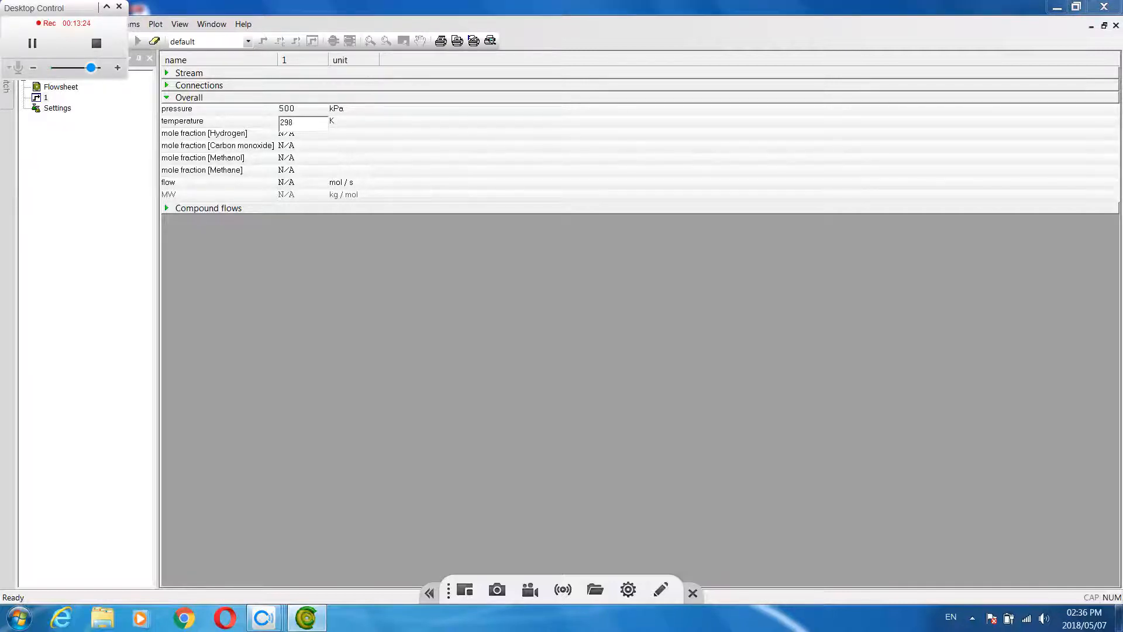
{"action": "type", "text": "298"}
{"action": "key", "text": "Return"}
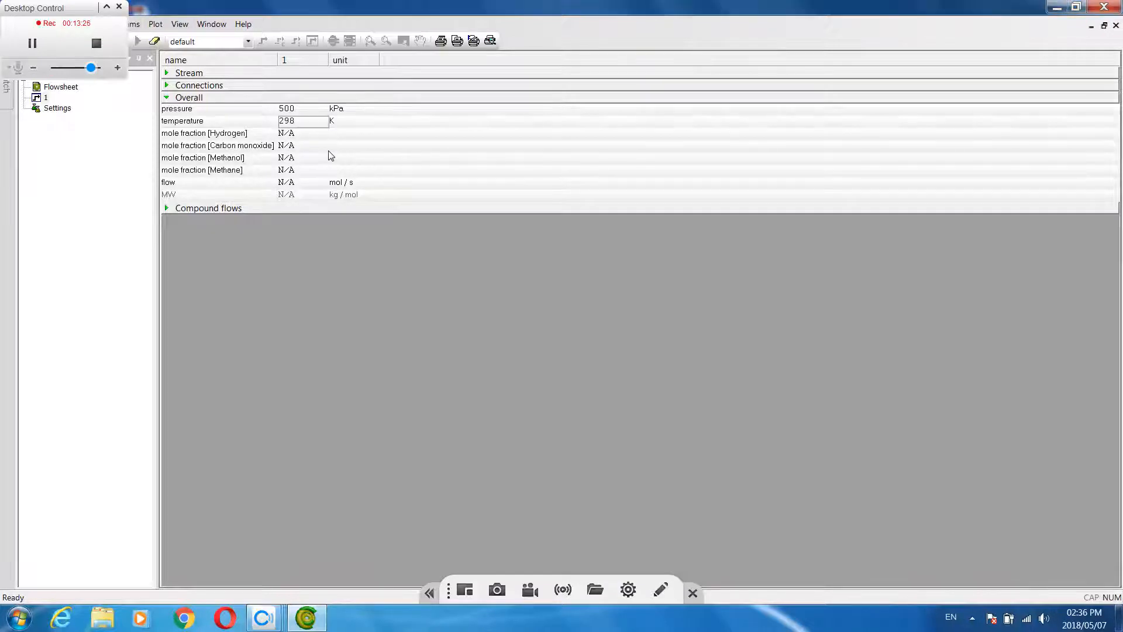
Set the mole fractions of stream 1 to 0.31 Hydrogen, 0.67 Carbon monoxide and 0 Methanol
{"action": "left_click", "coordinate": [288, 135]}
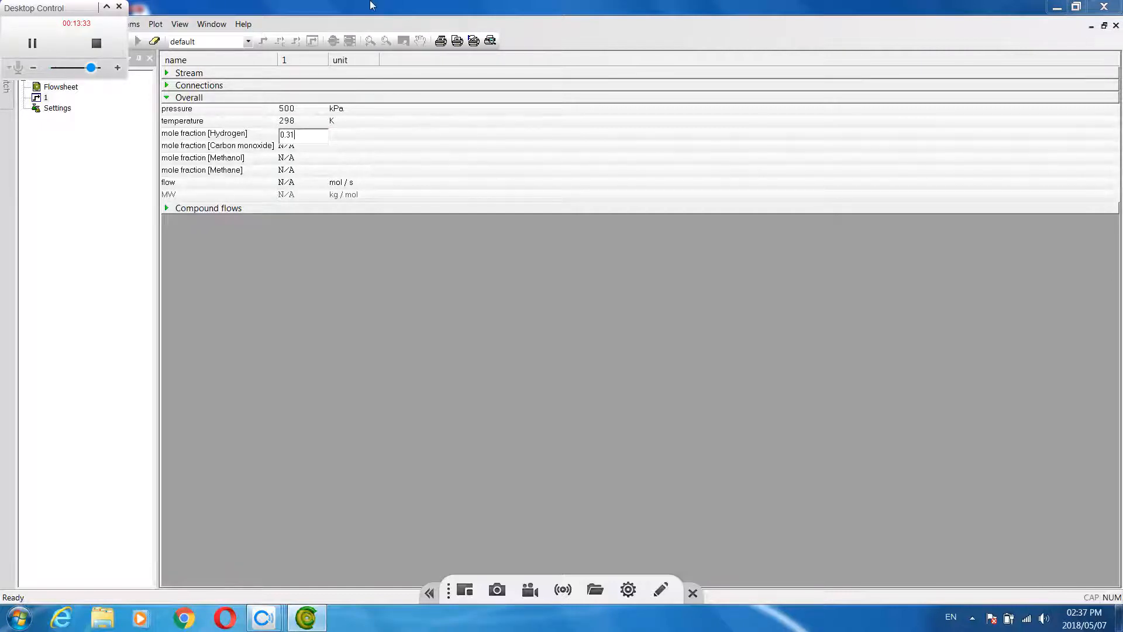
{"action": "key", "text": "Return"}
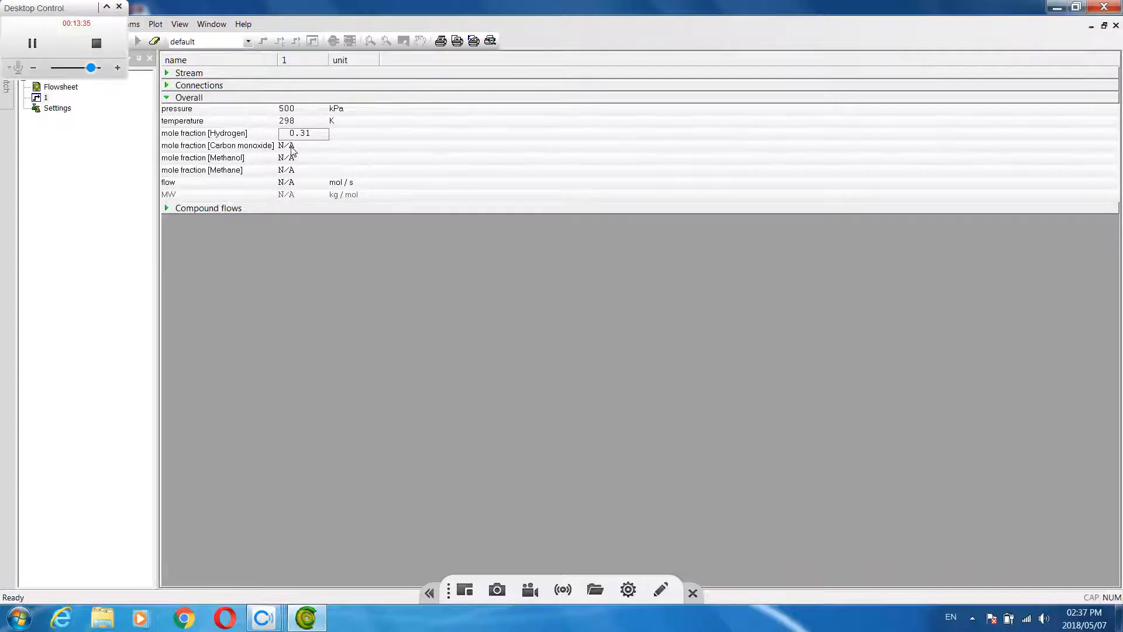
{"action": "left_click", "coordinate": [291, 147]}
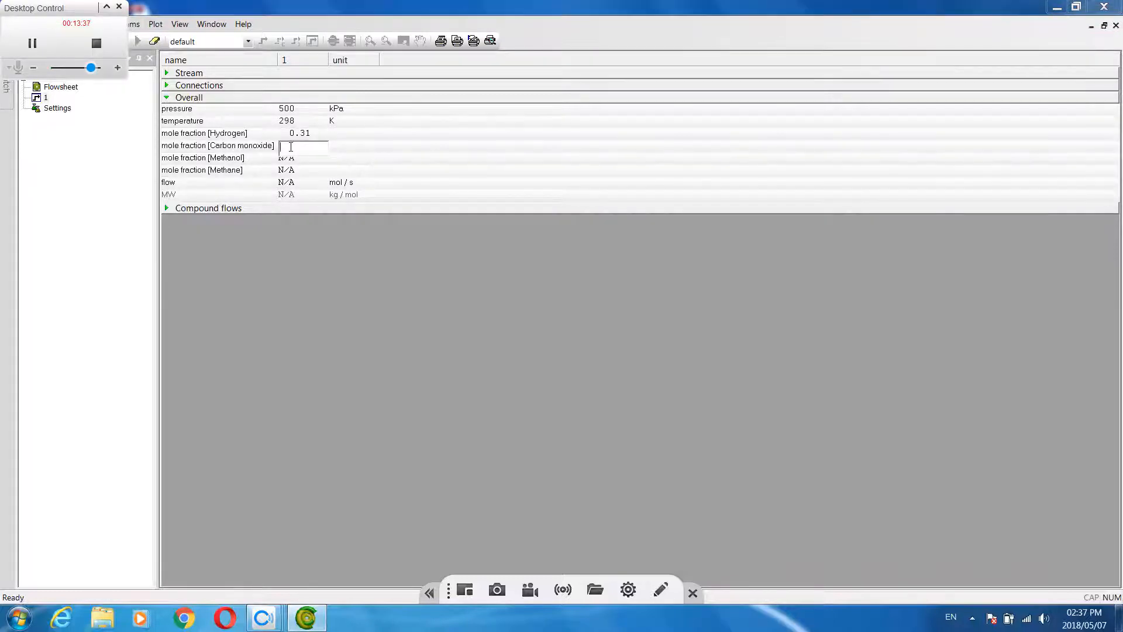
{"action": "type", "text": "0.67"}
{"action": "key", "text": "Return"}
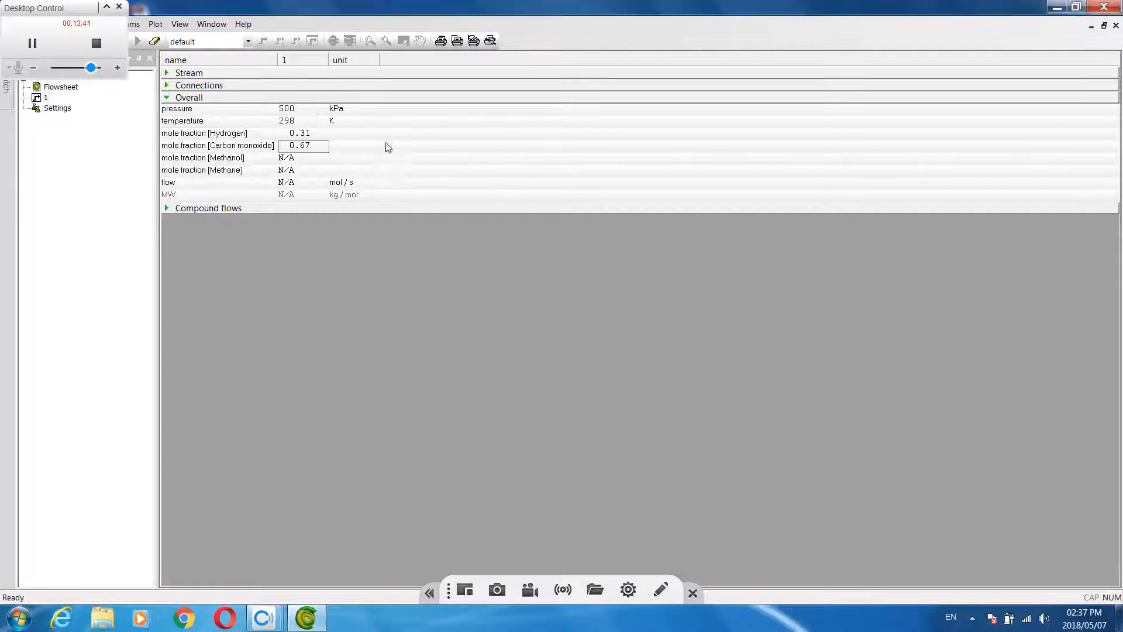
{"action": "left_click", "coordinate": [289, 158]}
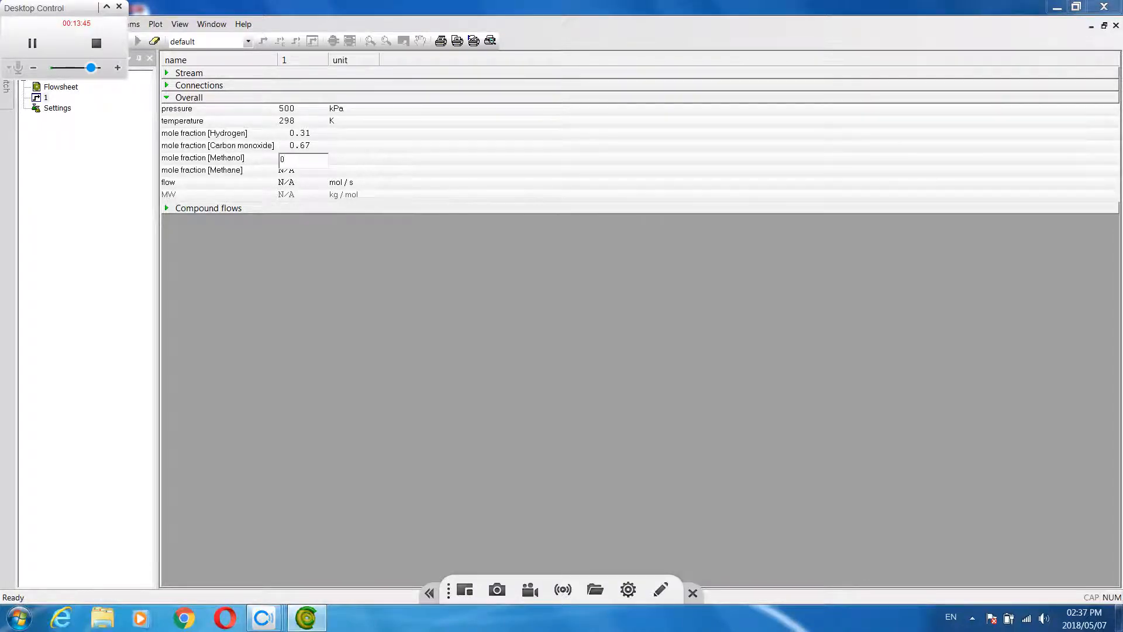
{"action": "type", "text": "0"}
{"action": "key", "text": "Return"}
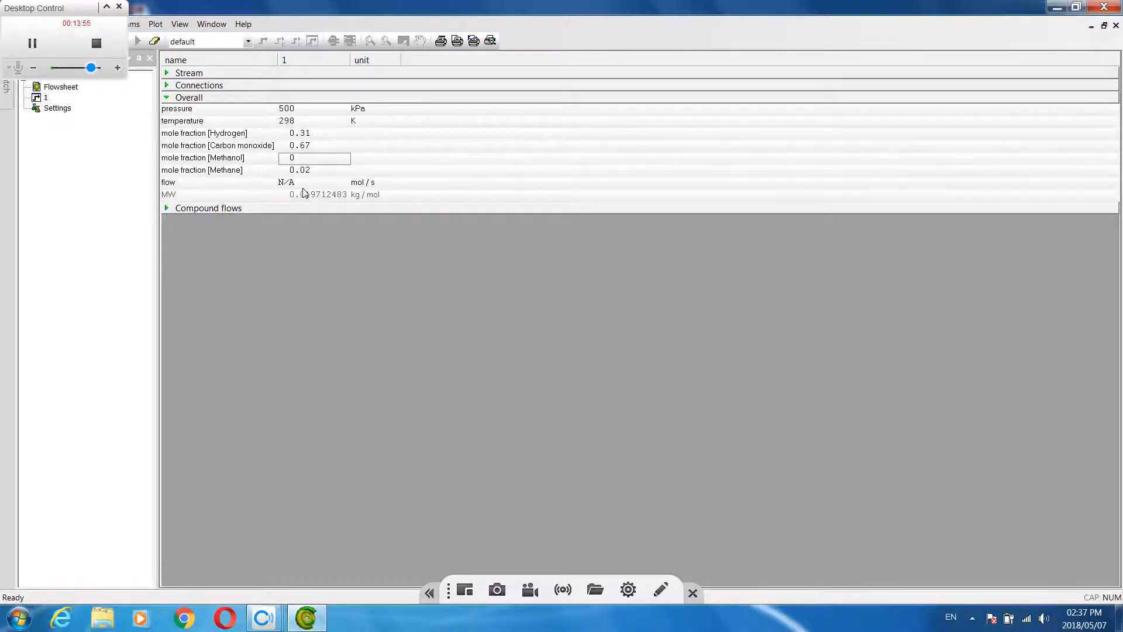
Set the overall flow of stream 1 to 100 kmol/s
{"action": "left_click", "coordinate": [367, 183]}
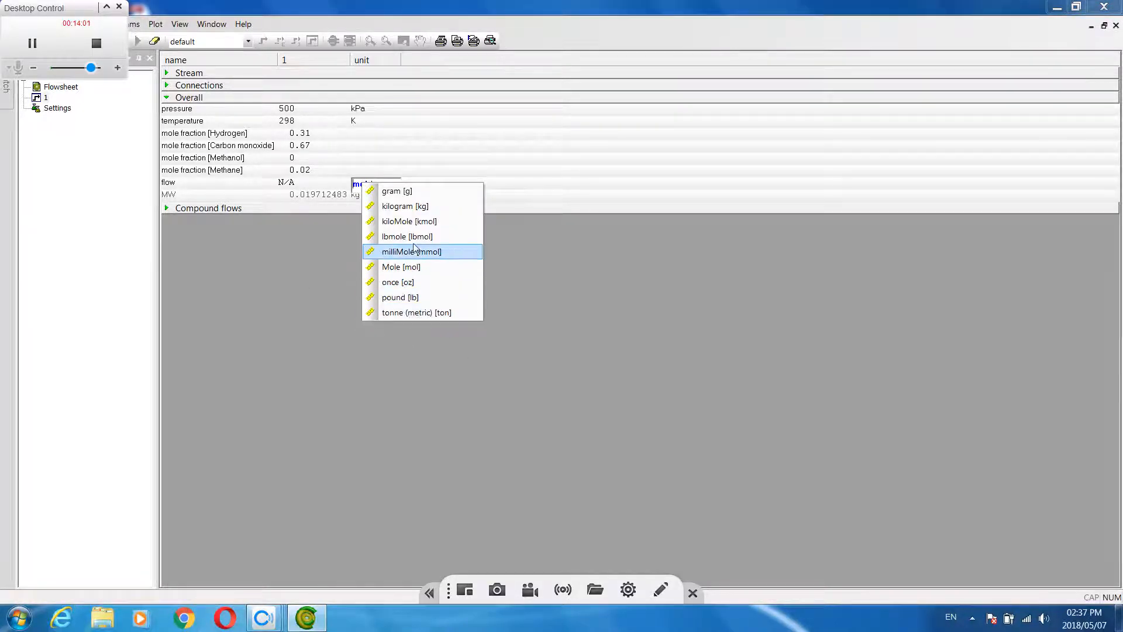
{"action": "left_click", "coordinate": [404, 221]}
{"action": "left_click", "coordinate": [287, 185]}
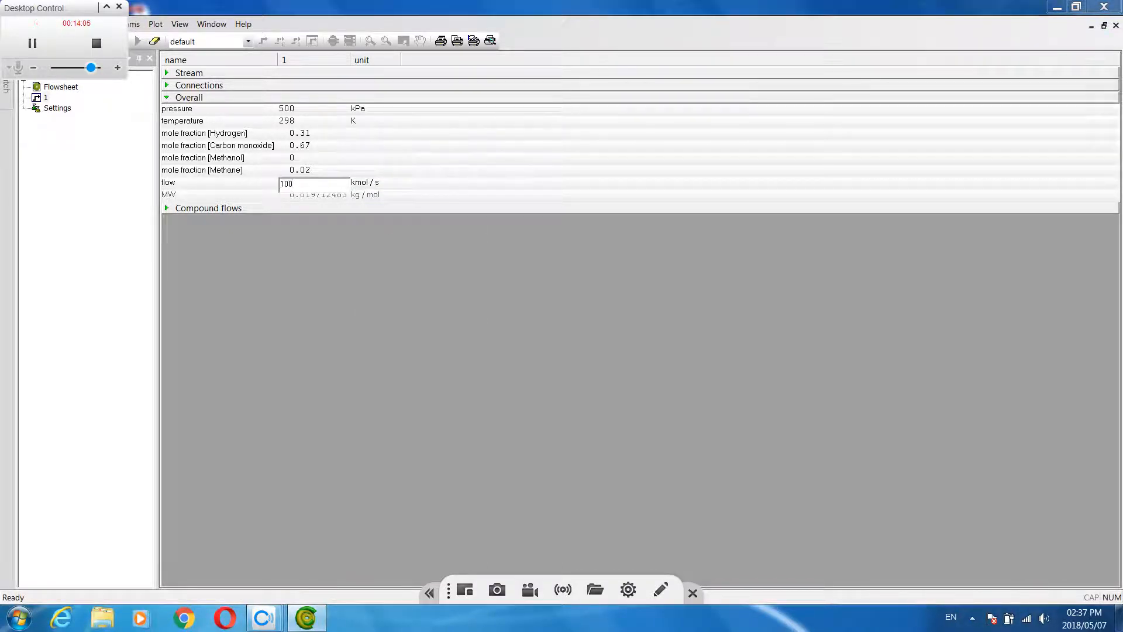
{"action": "key", "text": "Return"}
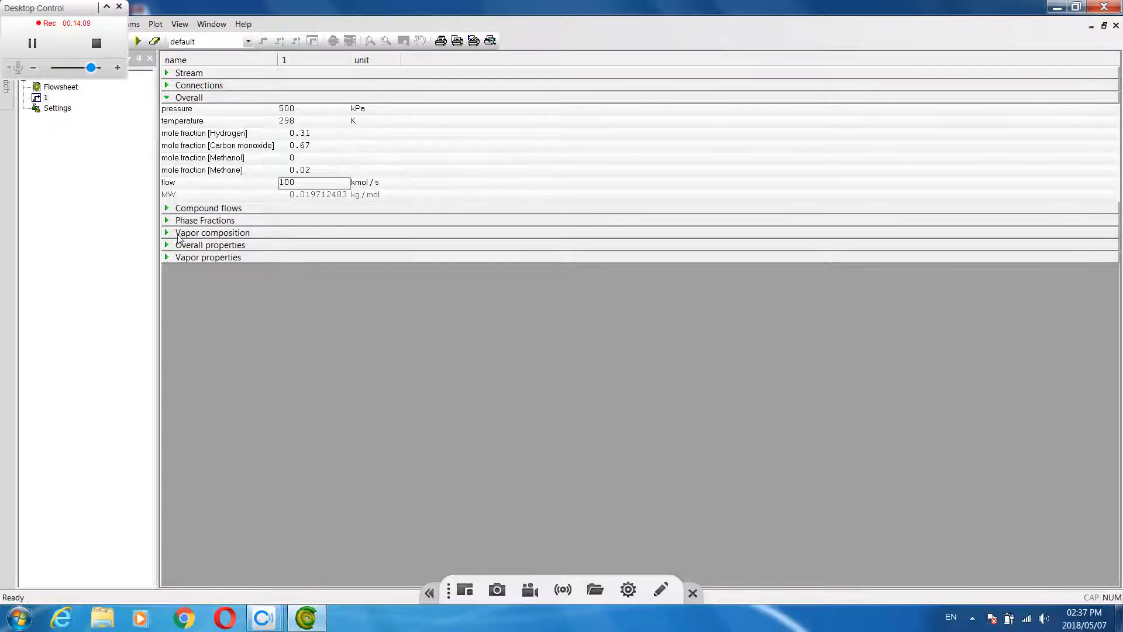
Examine the compound flows, phase fractions, vapor composition and overall properties of stream 1
{"action": "left_click", "coordinate": [167, 209]}
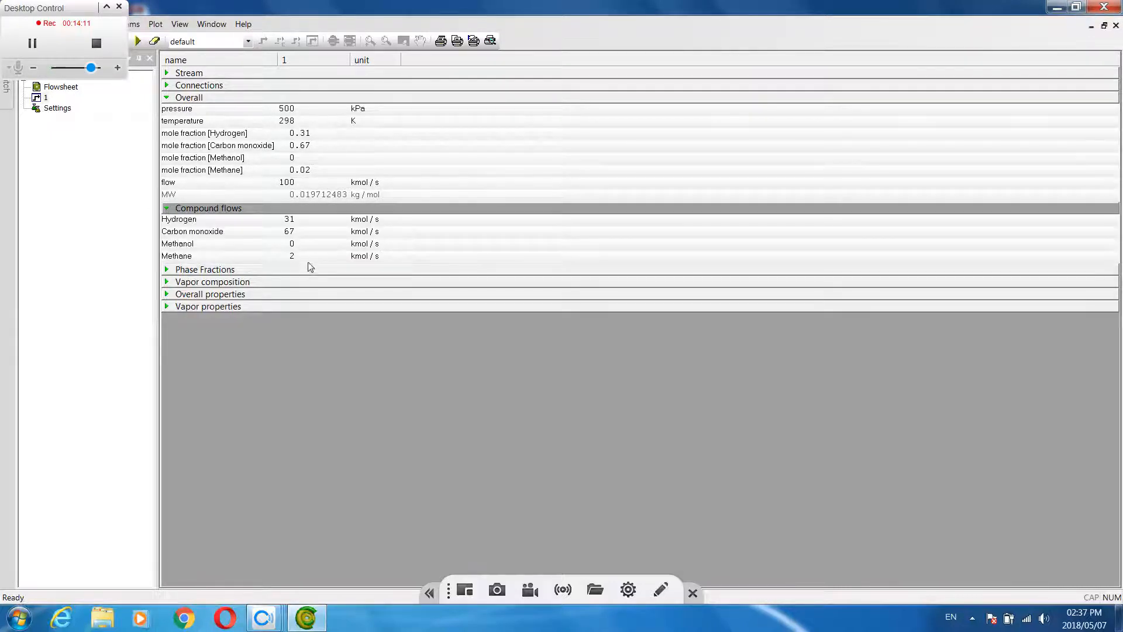
{"action": "left_click", "coordinate": [168, 209]}
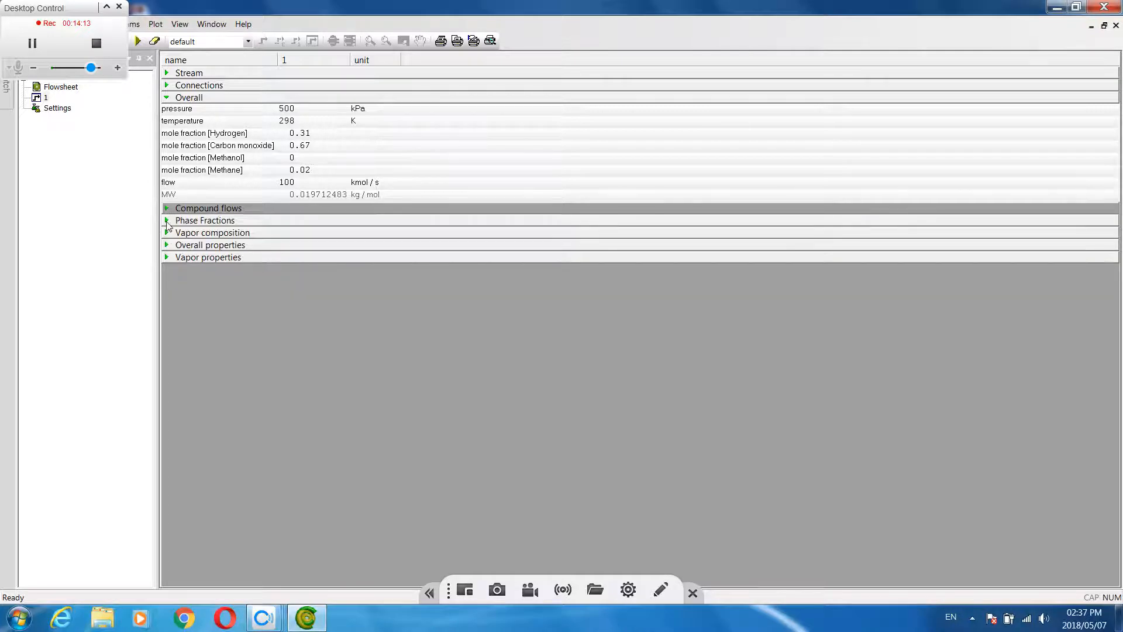
{"action": "left_click", "coordinate": [167, 221]}
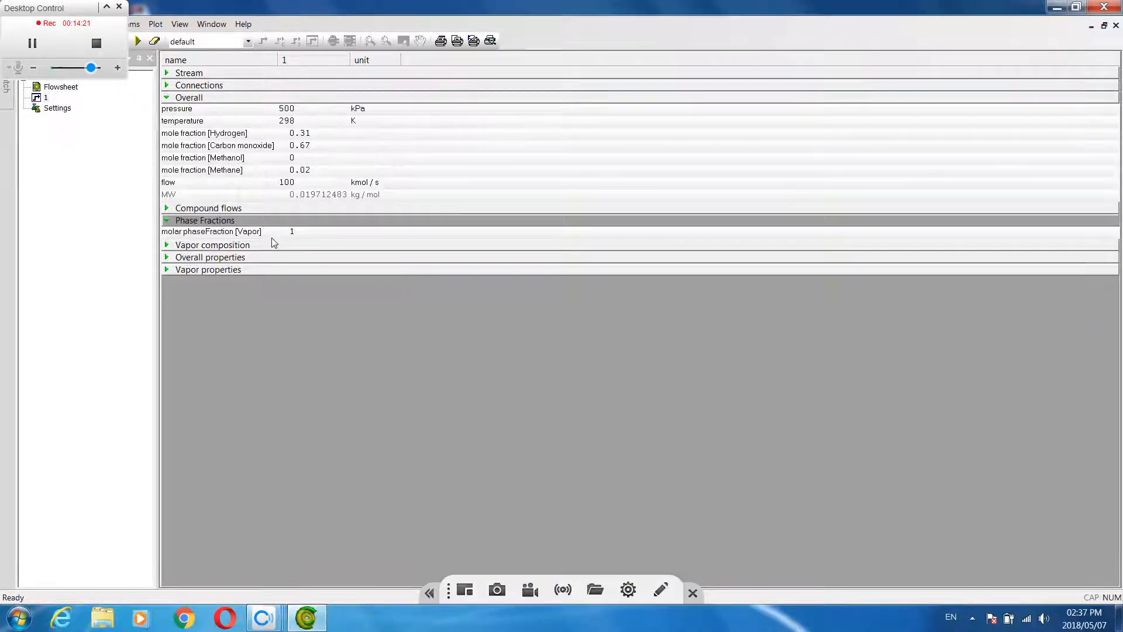
{"action": "left_click", "coordinate": [167, 221]}
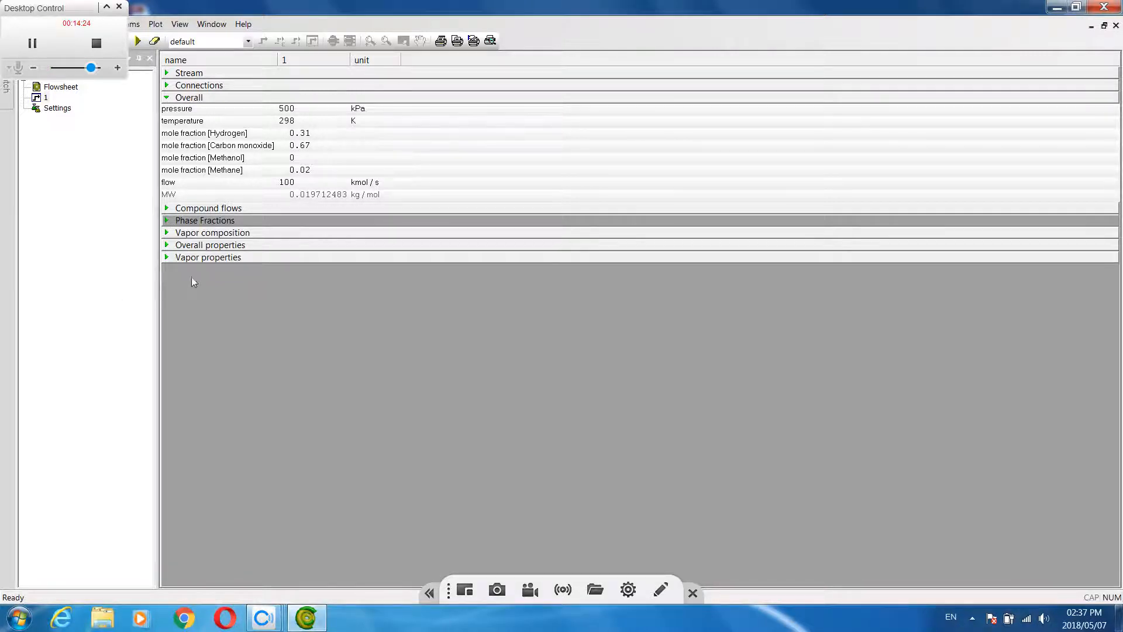
{"action": "left_click", "coordinate": [167, 232]}
{"action": "left_click", "coordinate": [167, 233]}
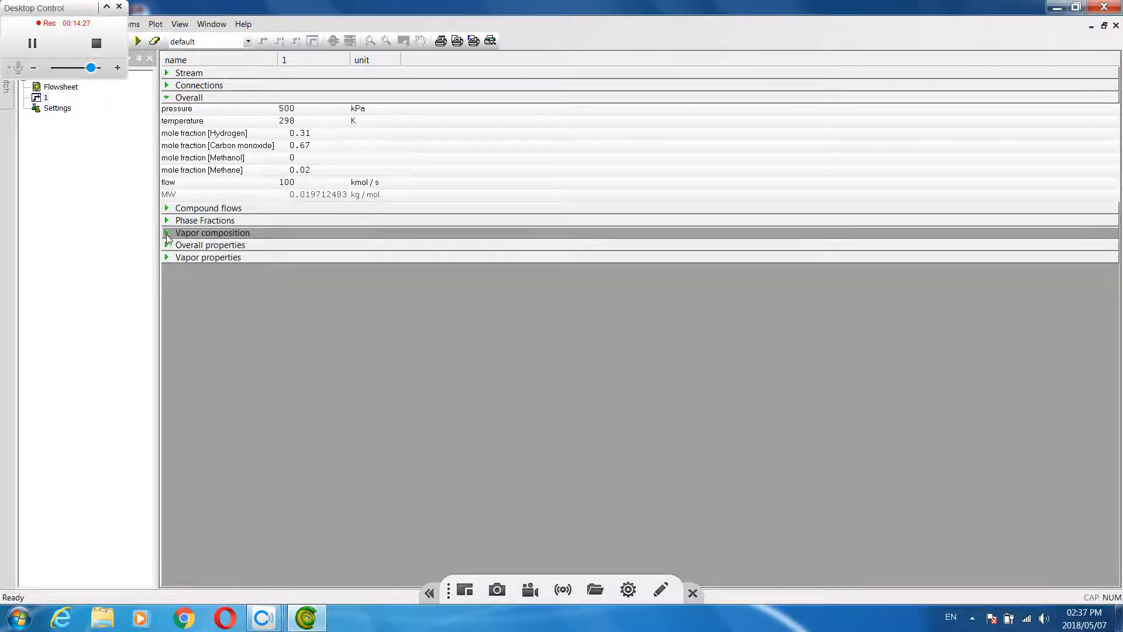
{"action": "left_click", "coordinate": [168, 245]}
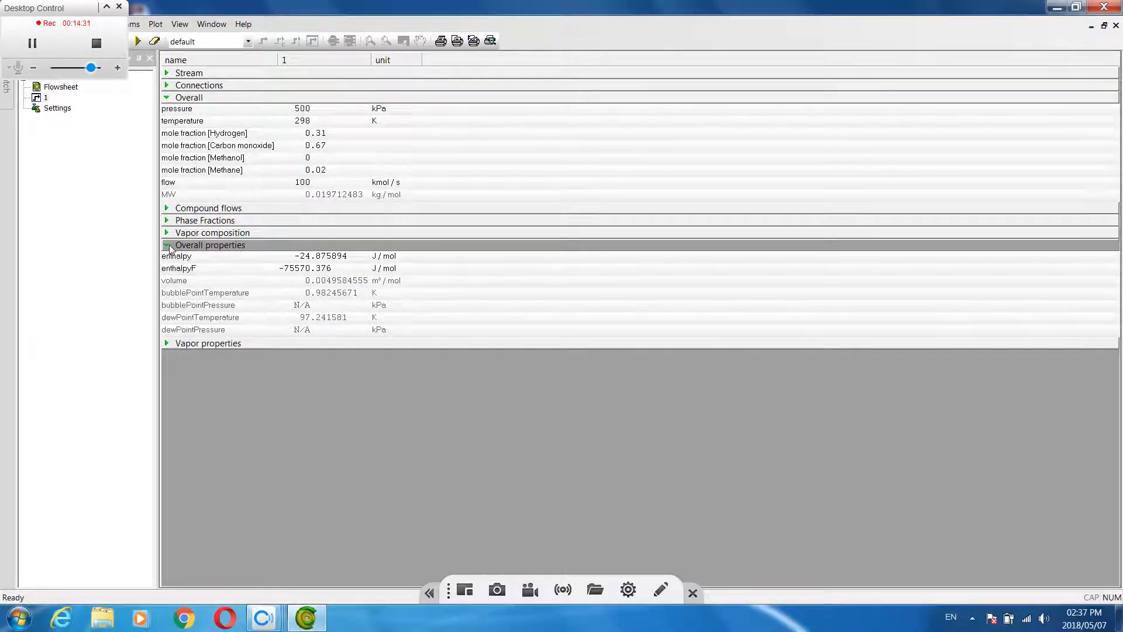
{"action": "left_click", "coordinate": [167, 245]}
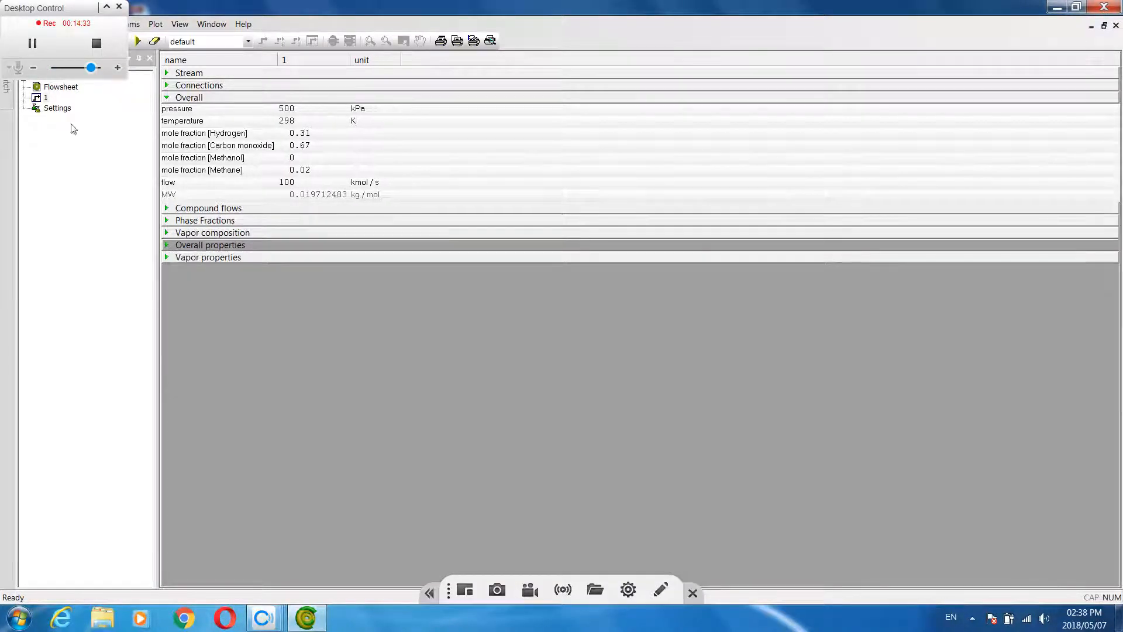
Insert a GibbsReactor unit operation on the flowsheet at the outlet end of stream 1 and assign it the M P reaction package
{"action": "double_click", "coordinate": [59, 87]}
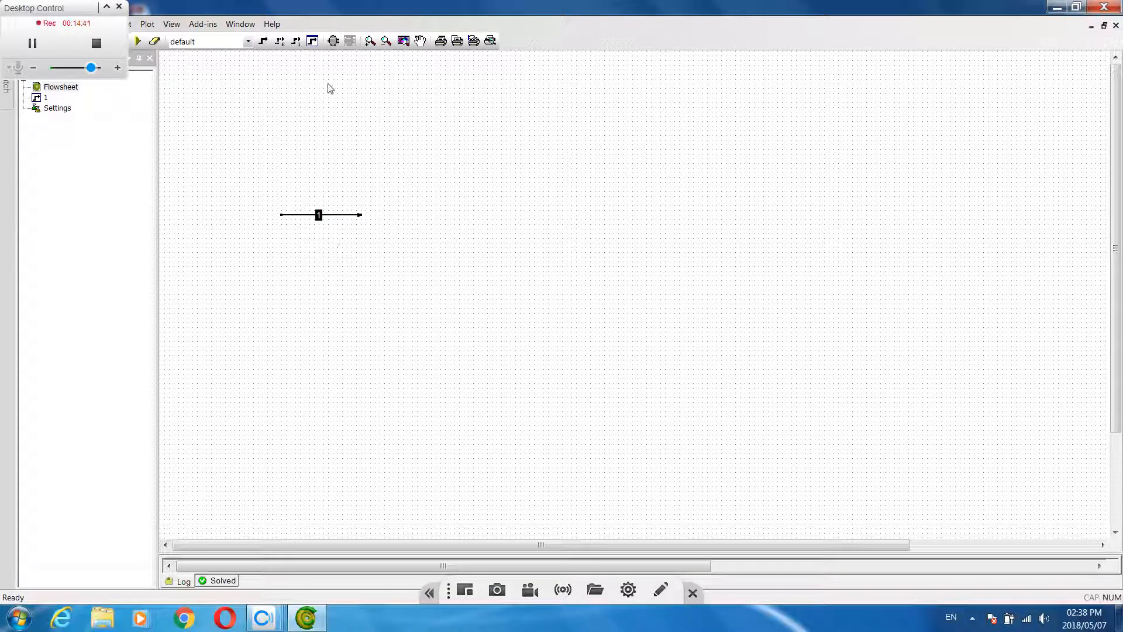
{"action": "left_click", "coordinate": [333, 40]}
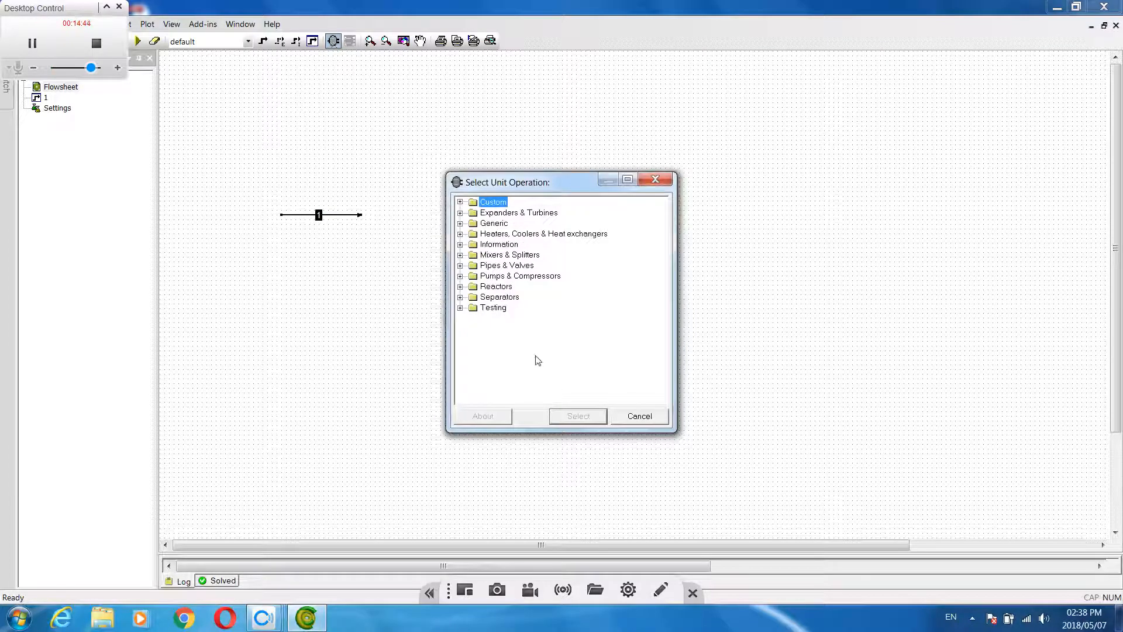
{"action": "left_click", "coordinate": [487, 289]}
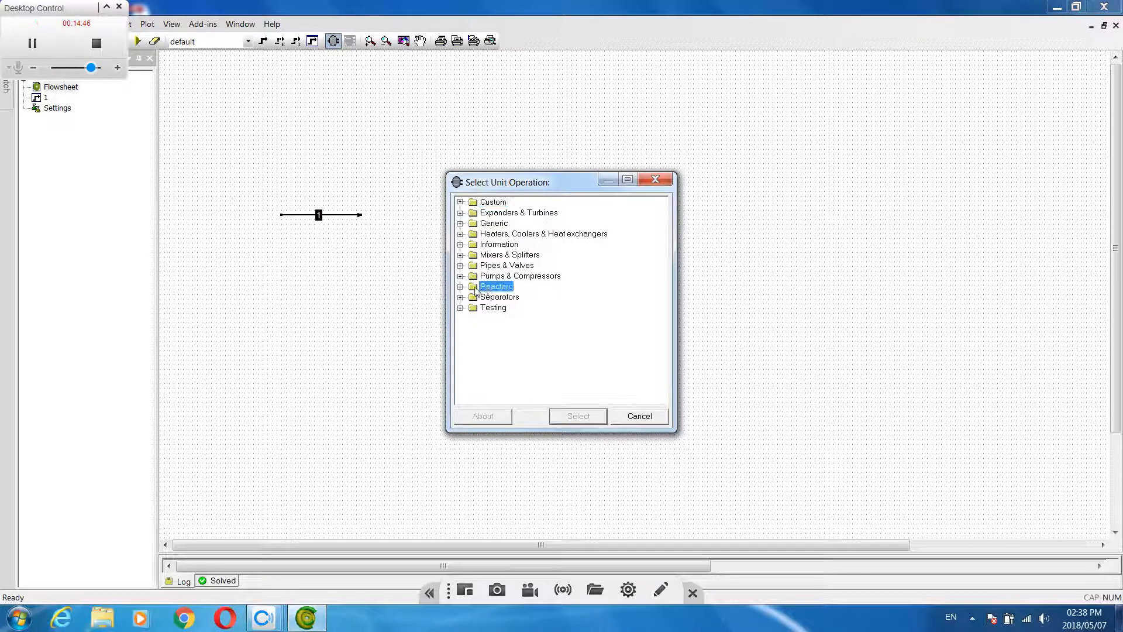
{"action": "left_click", "coordinate": [461, 287]}
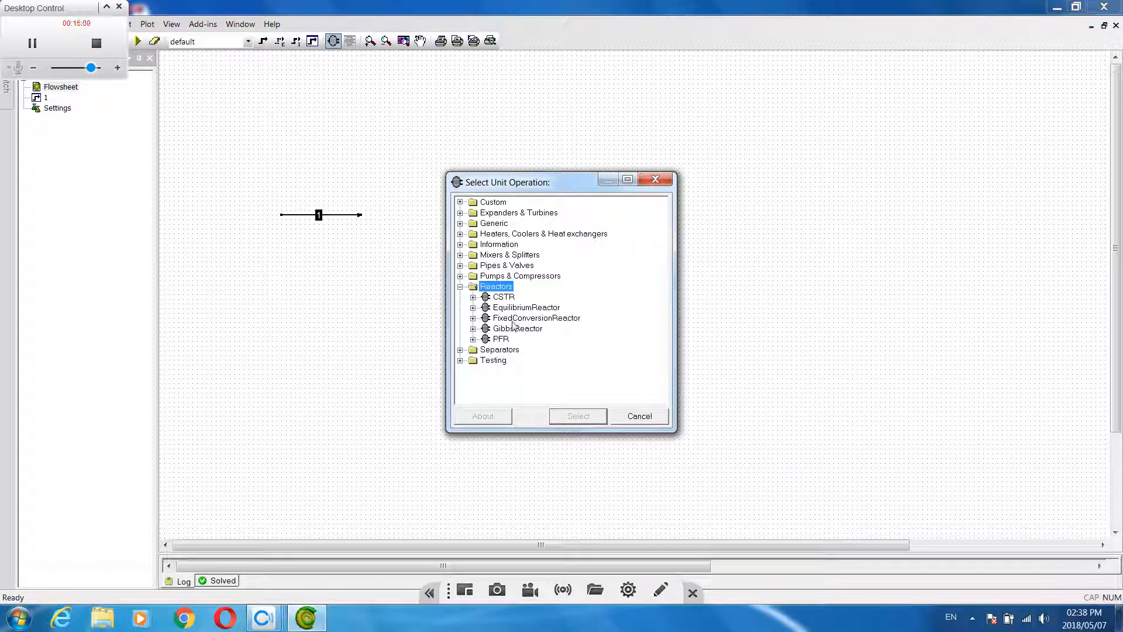
{"action": "left_click_drag", "start_coordinate": [549, 186], "coordinate": [569, 173]}
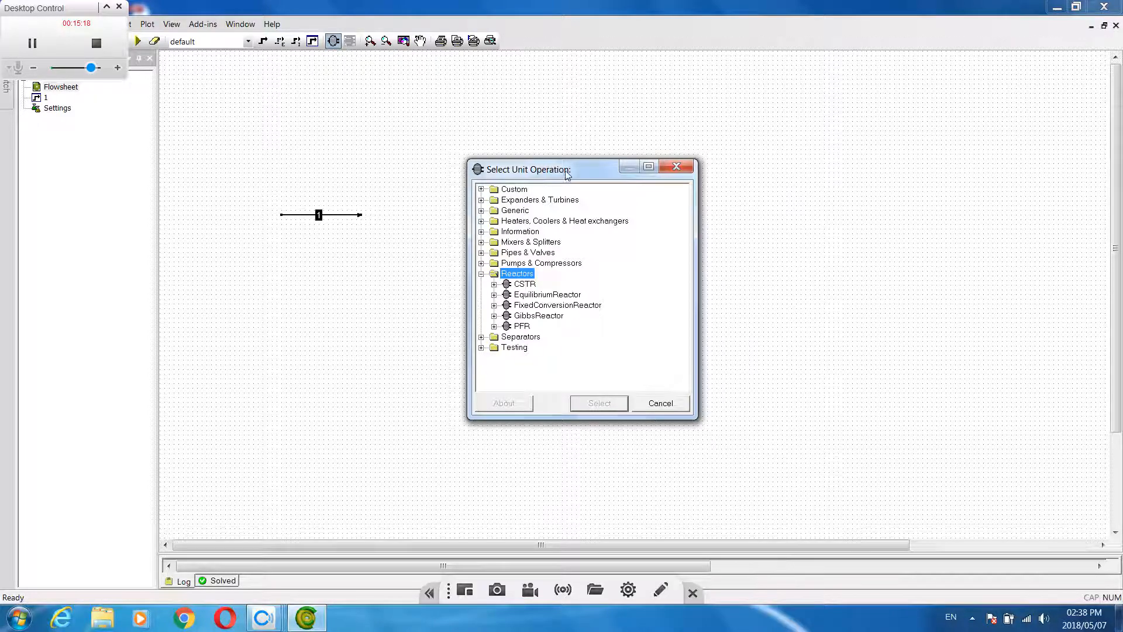
{"action": "left_click_drag", "start_coordinate": [565, 173], "coordinate": [609, 146]}
{"action": "left_click", "coordinate": [593, 287]}
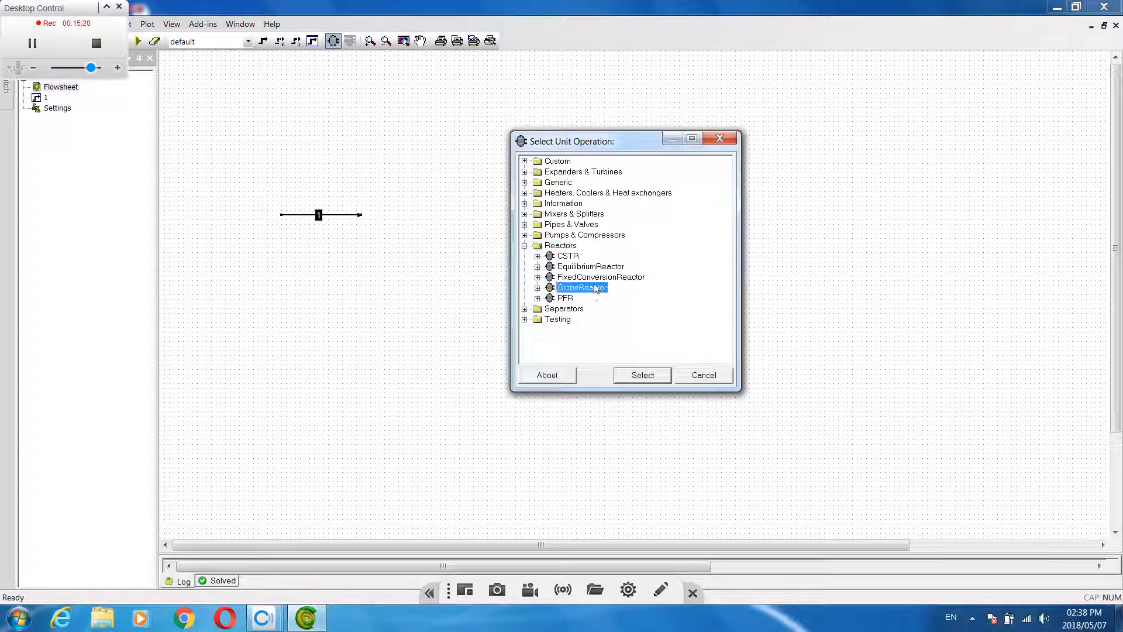
{"action": "left_click", "coordinate": [643, 376]}
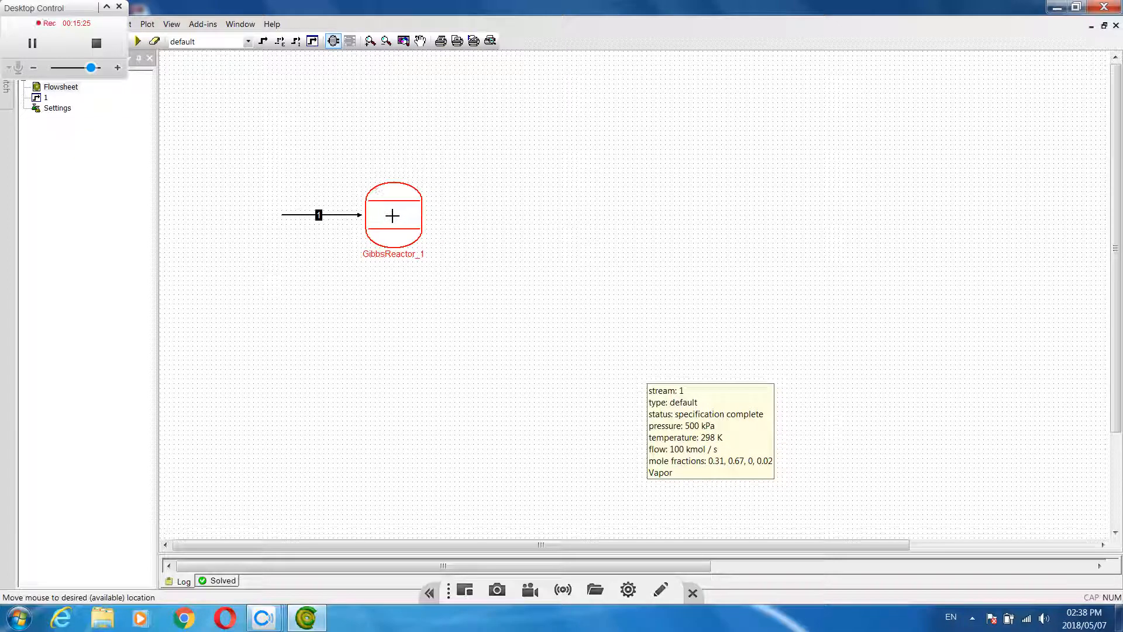
{"action": "left_click", "coordinate": [393, 218]}
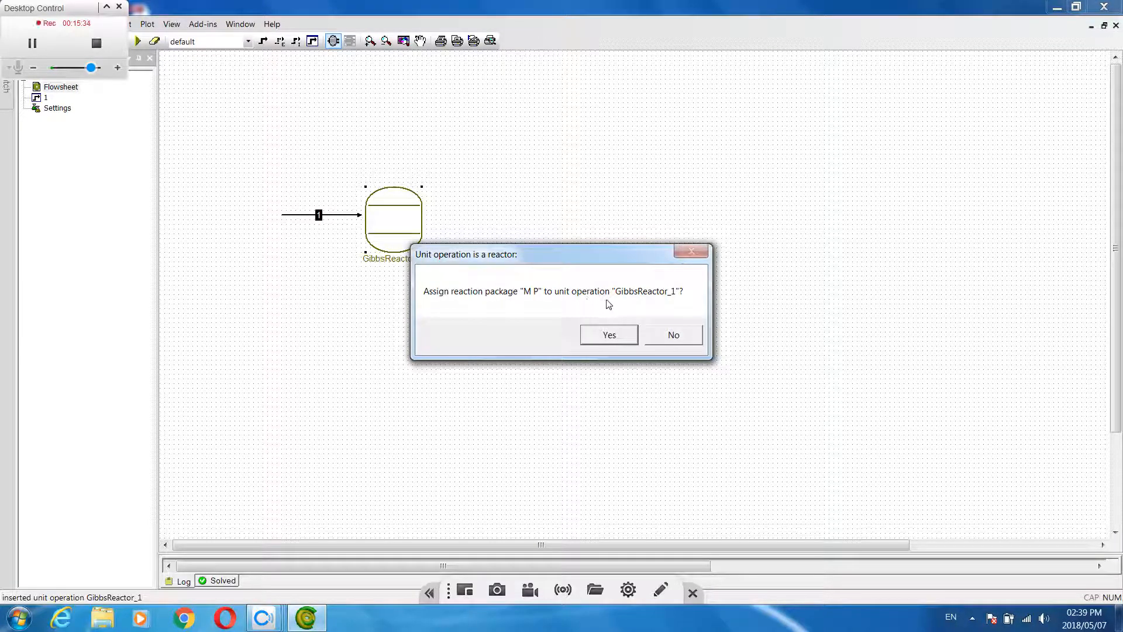
{"action": "left_click", "coordinate": [609, 342]}
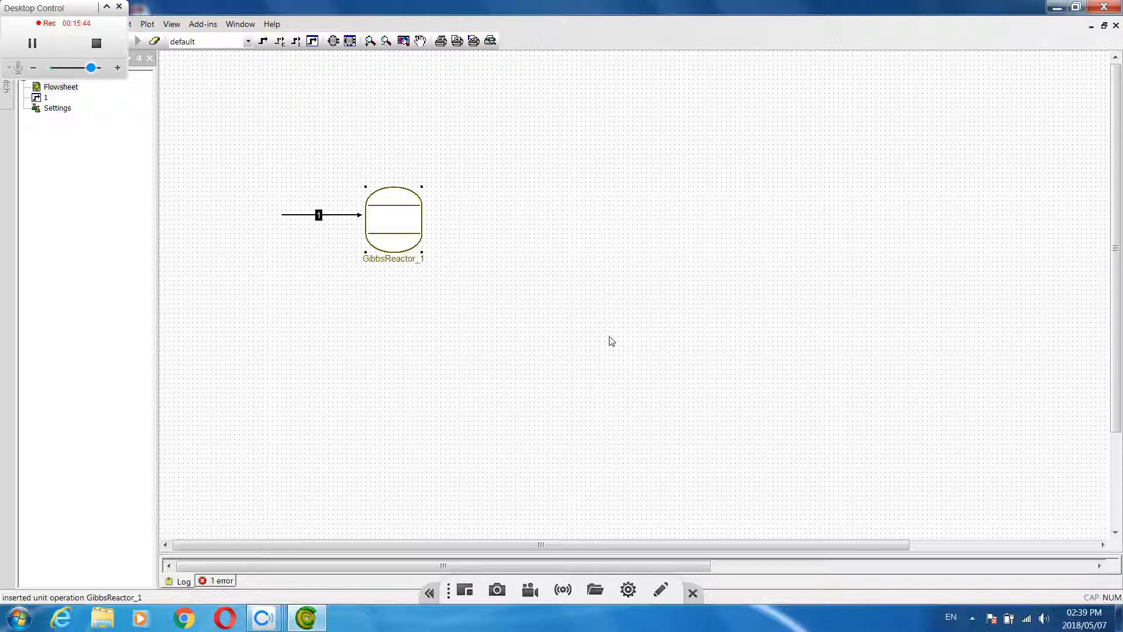
Connect the end of stream 1 to the Gibbs reactor's inlet and review the reactor's parameters
{"action": "left_click", "coordinate": [359, 215]}
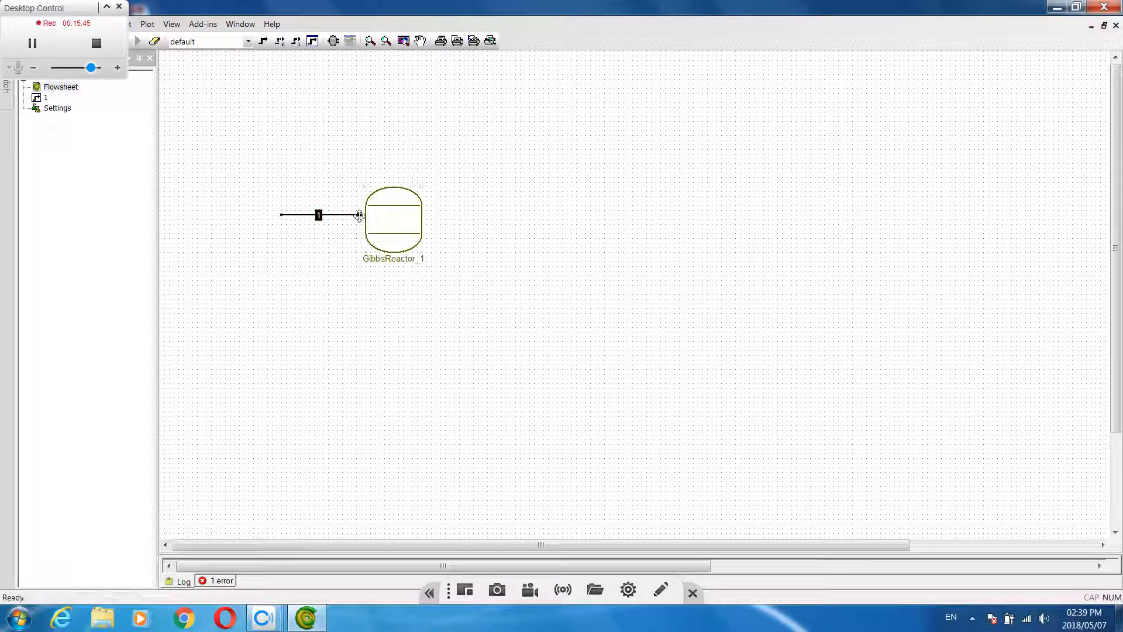
{"action": "left_click_drag", "start_coordinate": [360, 215], "coordinate": [383, 230]}
{"action": "double_click", "coordinate": [389, 217]}
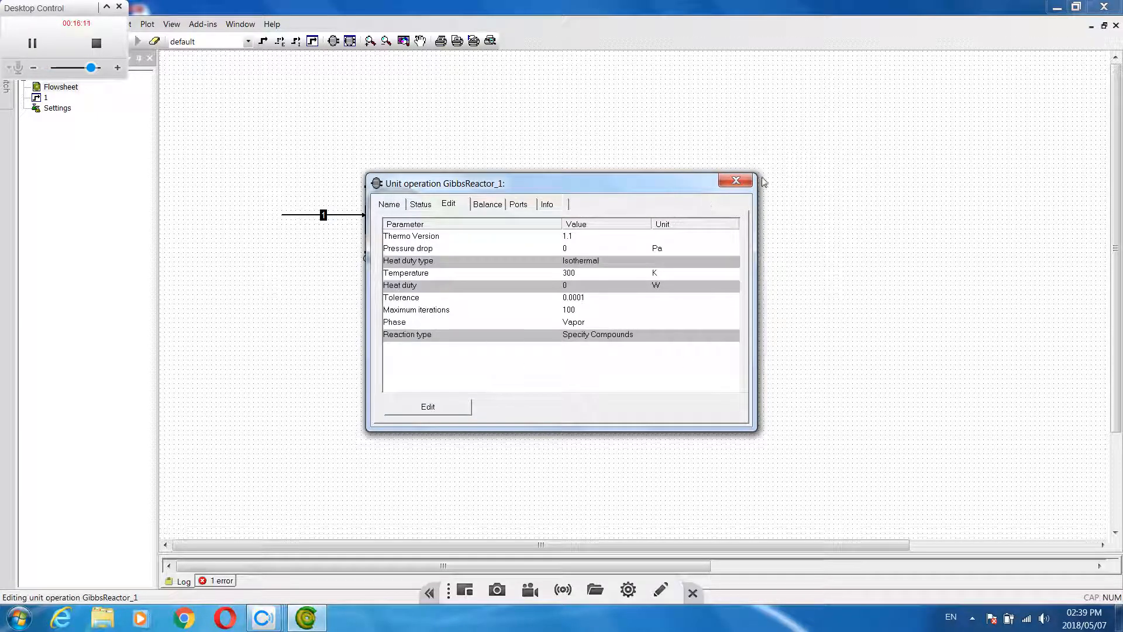
{"action": "left_click", "coordinate": [739, 181]}
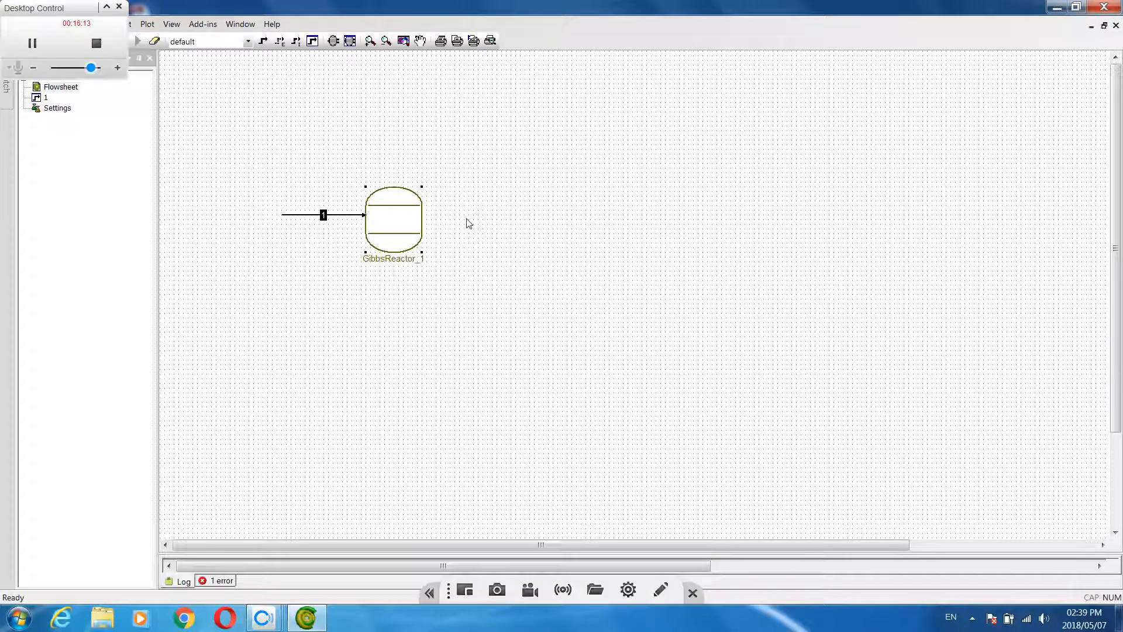
Insert a short horizontal product stream starting at the Gibbs reactor's outlet and ending in free space
{"action": "left_click", "coordinate": [263, 42]}
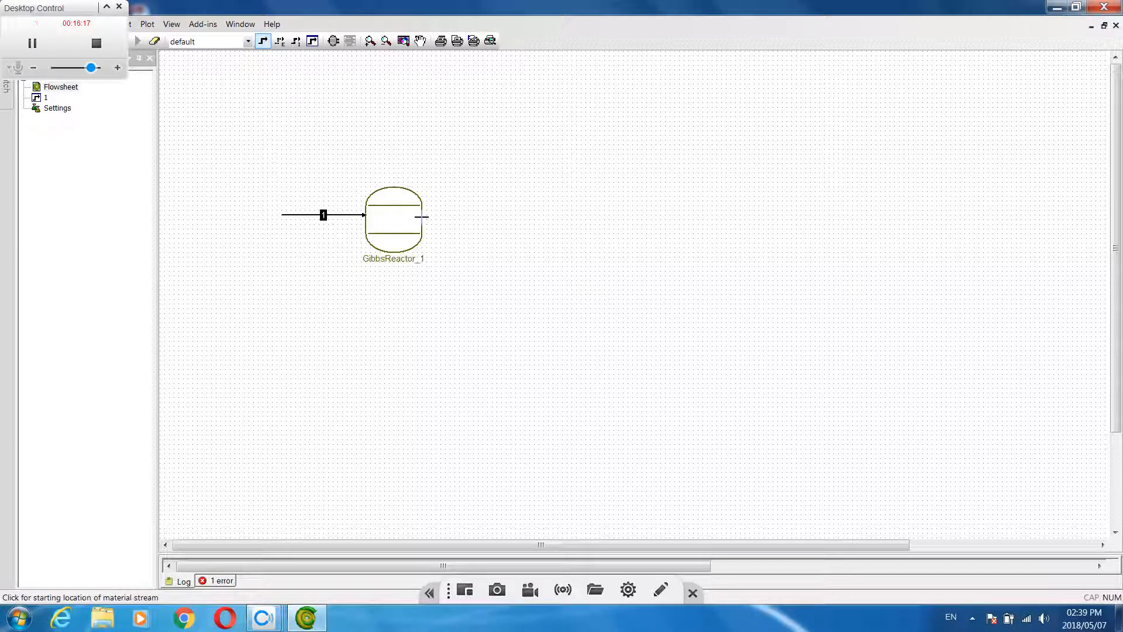
{"action": "left_click", "coordinate": [32, 45]}
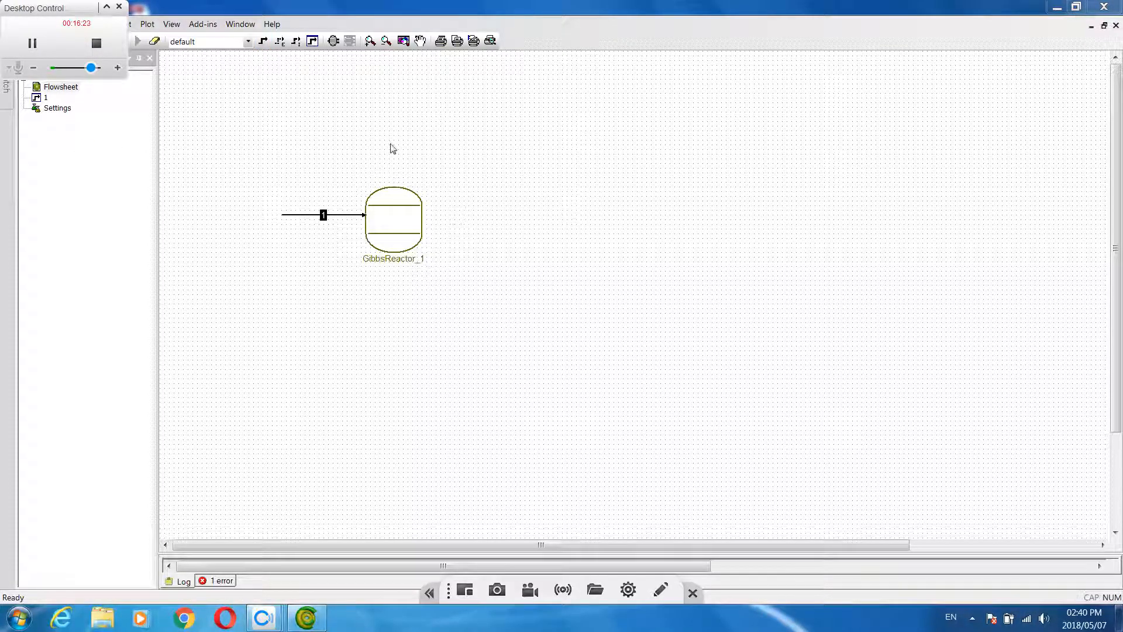
{"action": "left_click", "coordinate": [262, 42]}
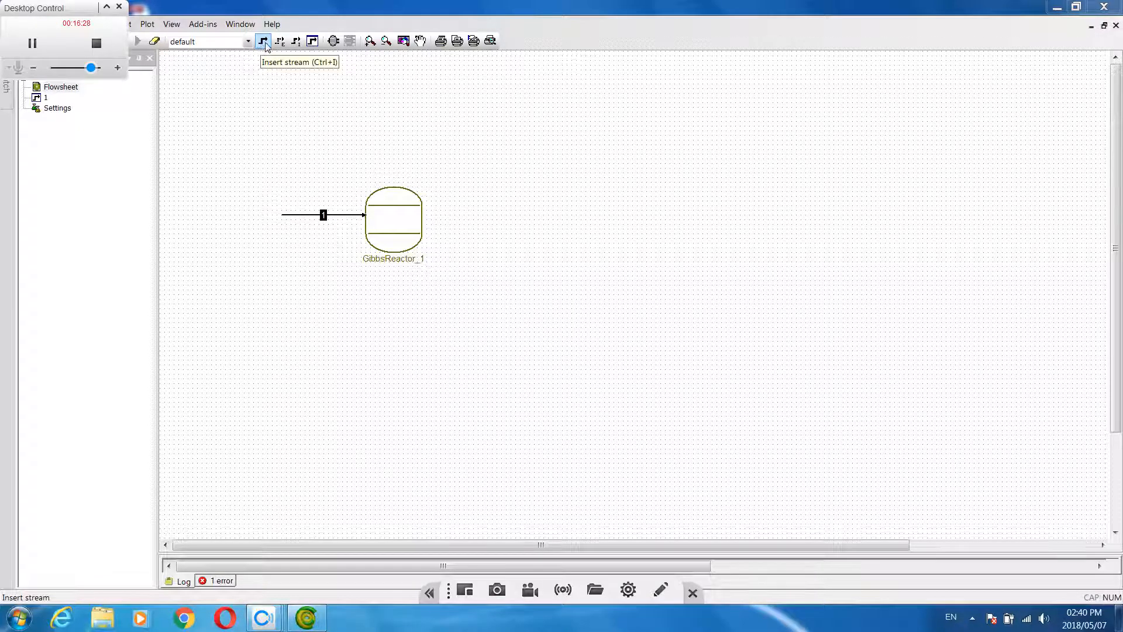
{"action": "left_click", "coordinate": [422, 218]}
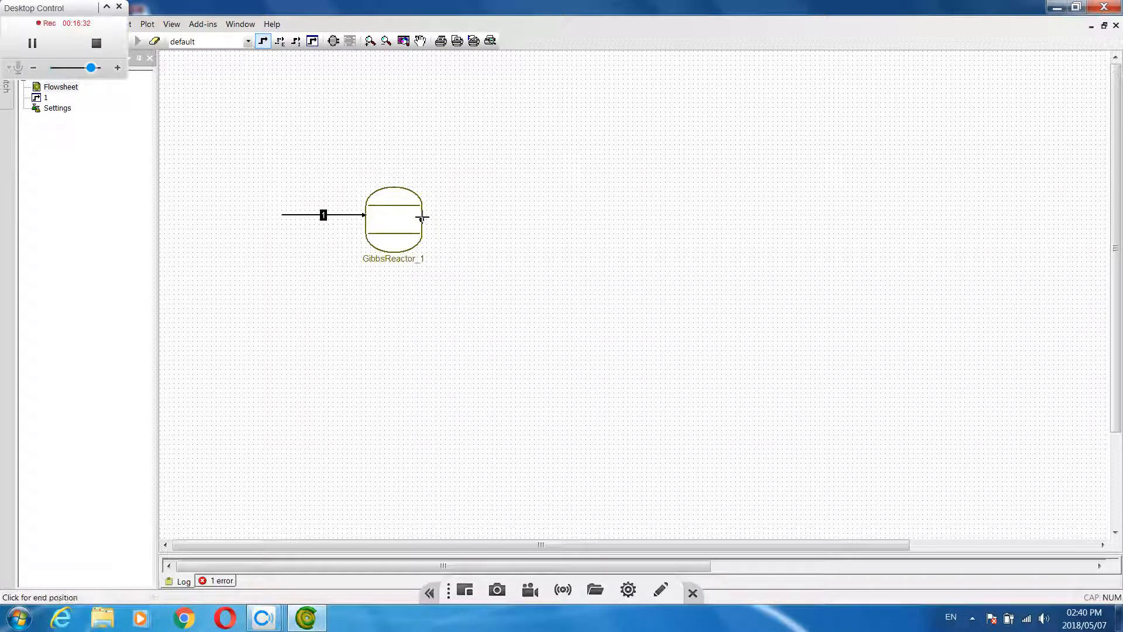
{"action": "left_click", "coordinate": [517, 219]}
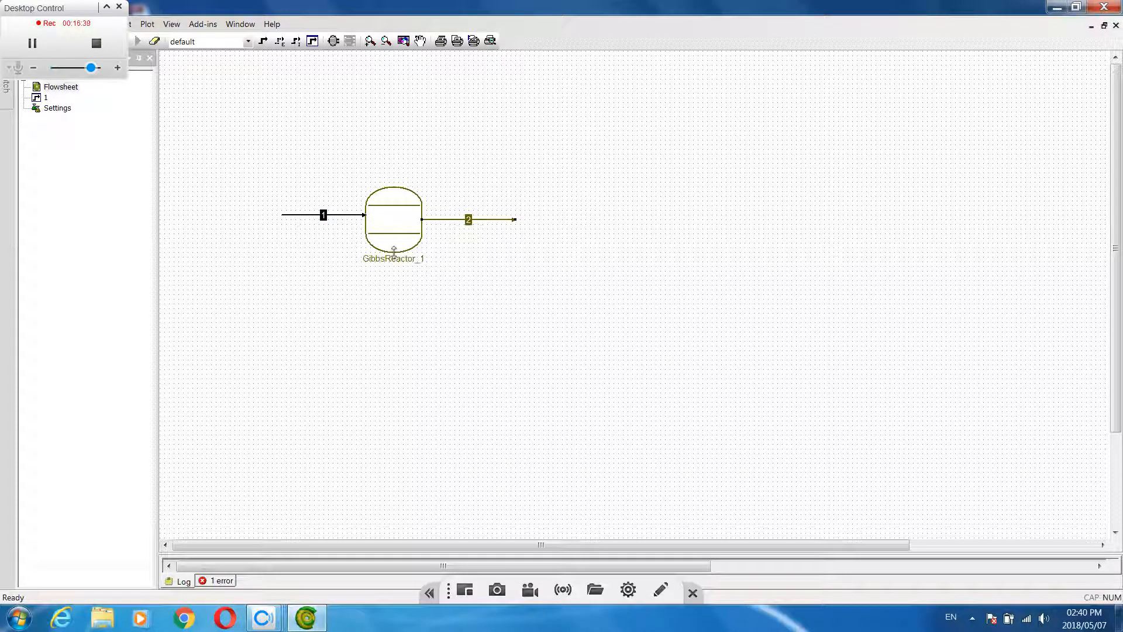
Define the Gibbs reactor's reactions by Reaction Package, with Vapor as the phase, and close the unit's editor
{"action": "double_click", "coordinate": [391, 213]}
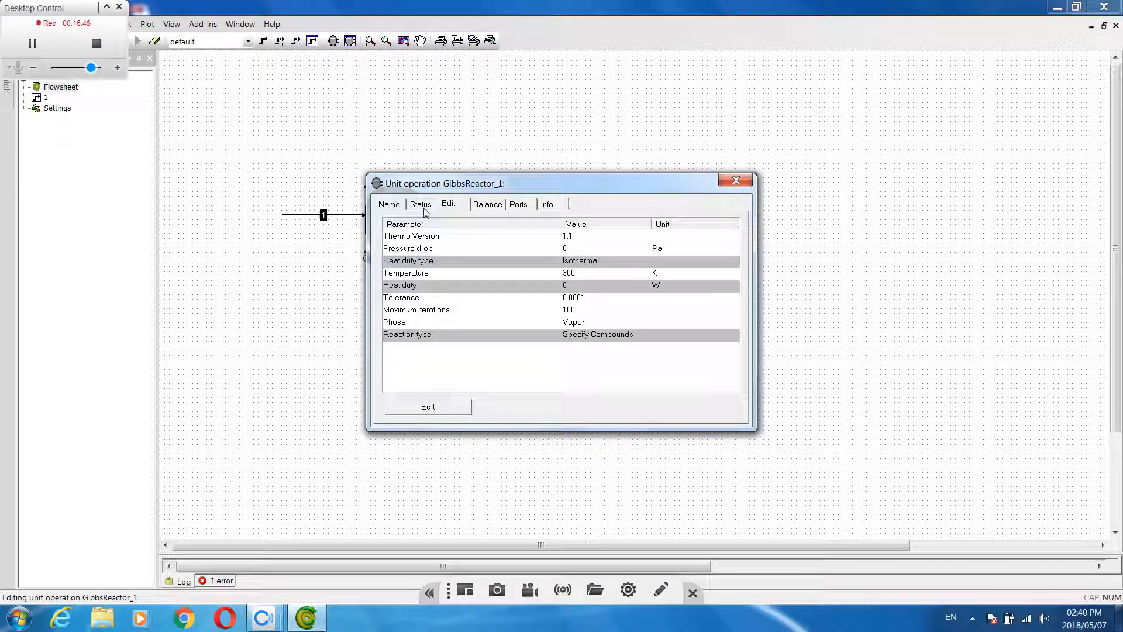
{"action": "left_click", "coordinate": [425, 409]}
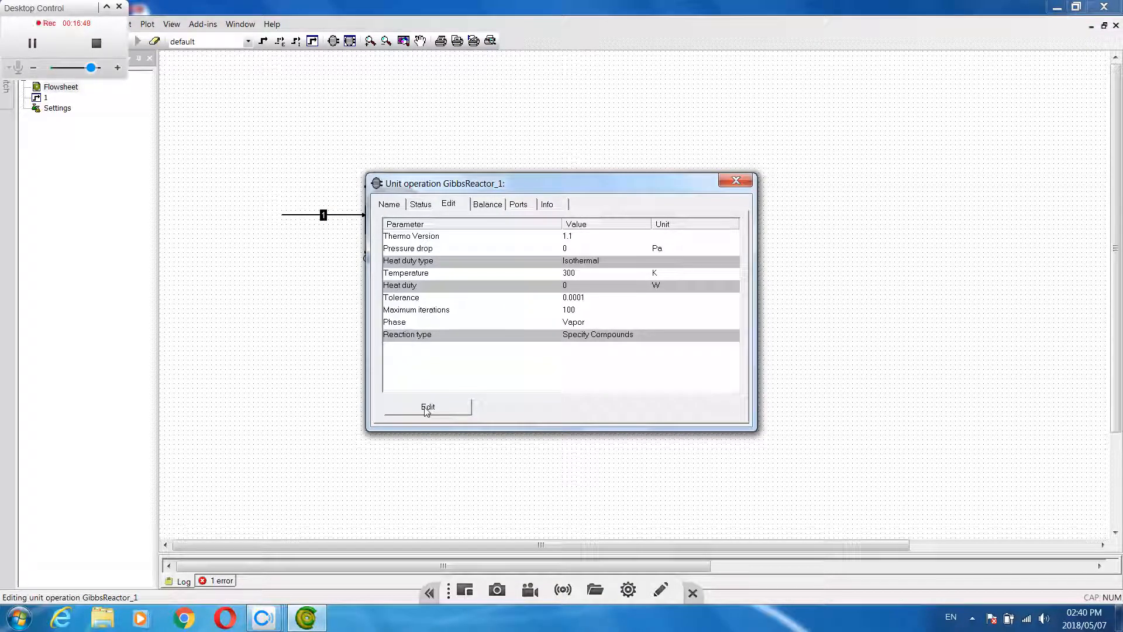
{"action": "left_click", "coordinate": [426, 409]}
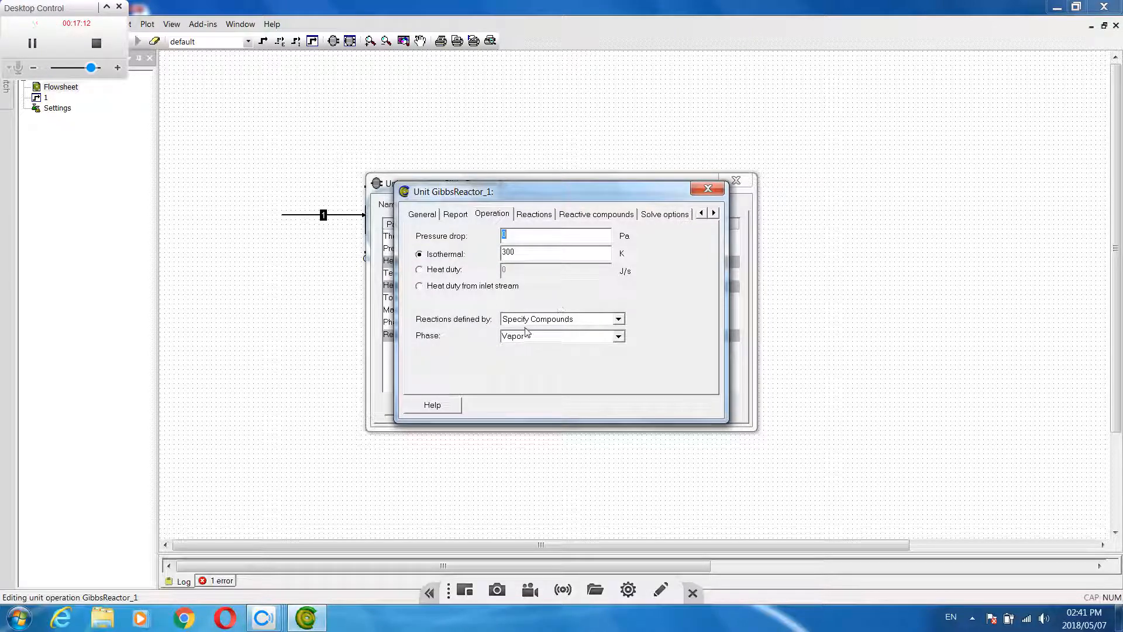
{"action": "left_click", "coordinate": [619, 319]}
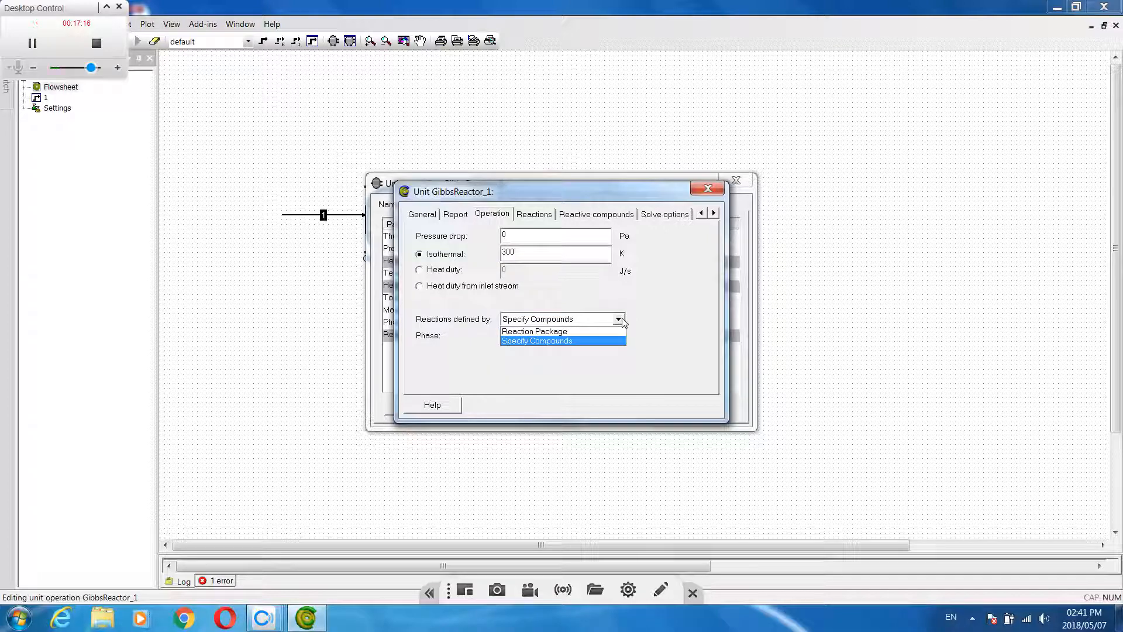
{"action": "left_click", "coordinate": [559, 331]}
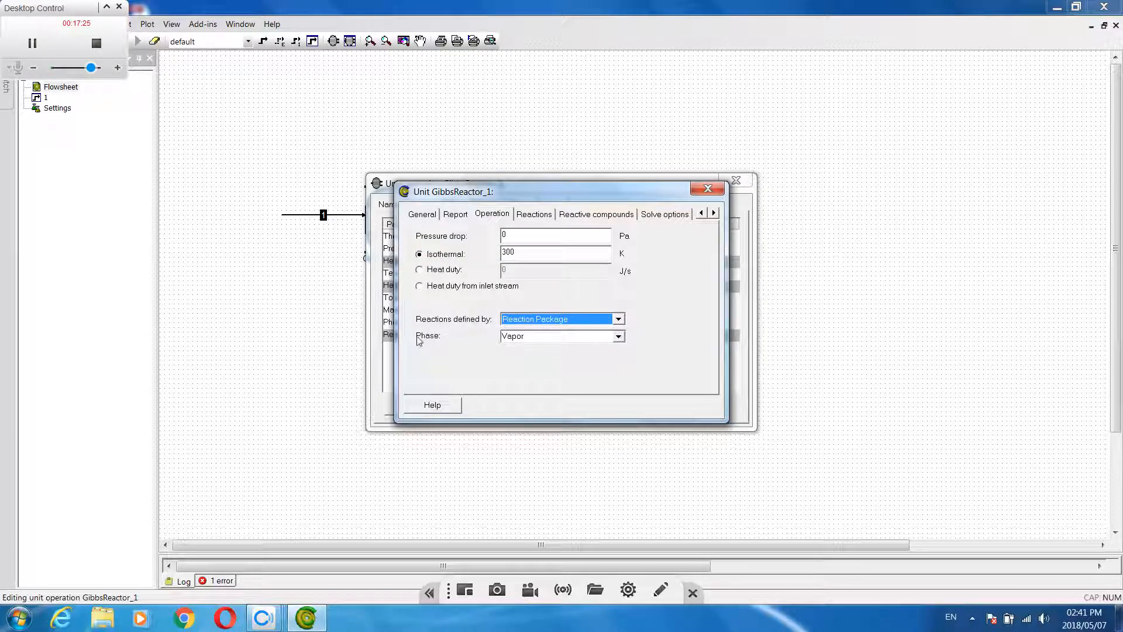
{"action": "left_click", "coordinate": [619, 337]}
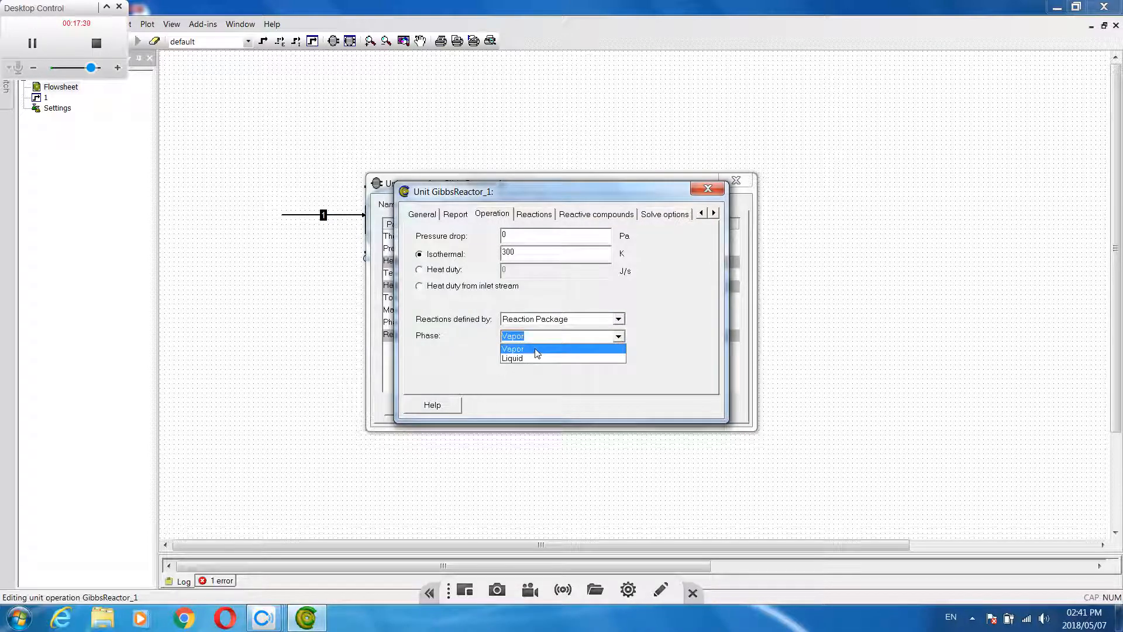
{"action": "left_click", "coordinate": [537, 350]}
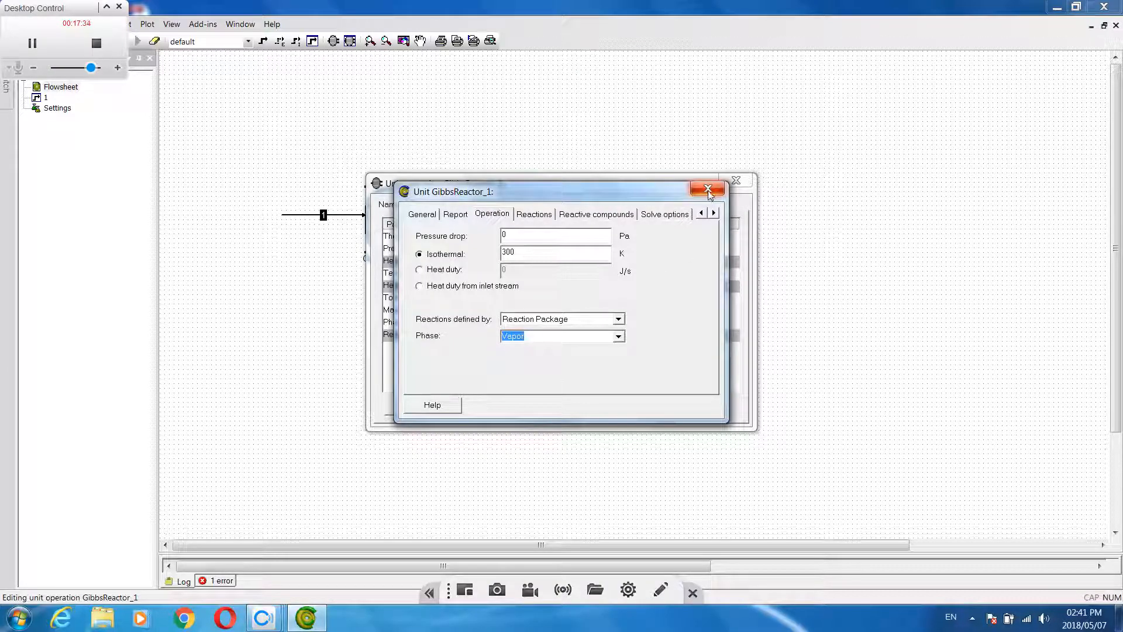
{"action": "left_click", "coordinate": [709, 190]}
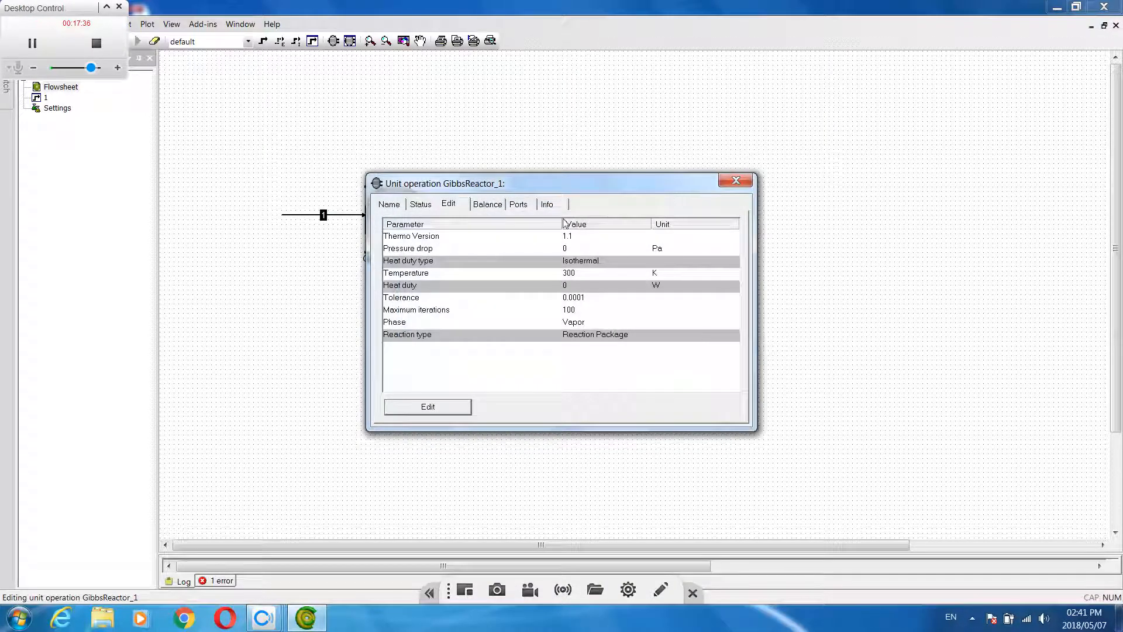
Add reaction 1 to the Gibbs reactor, check its reactive compounds and close the unit's editor
{"action": "left_click", "coordinate": [458, 409]}
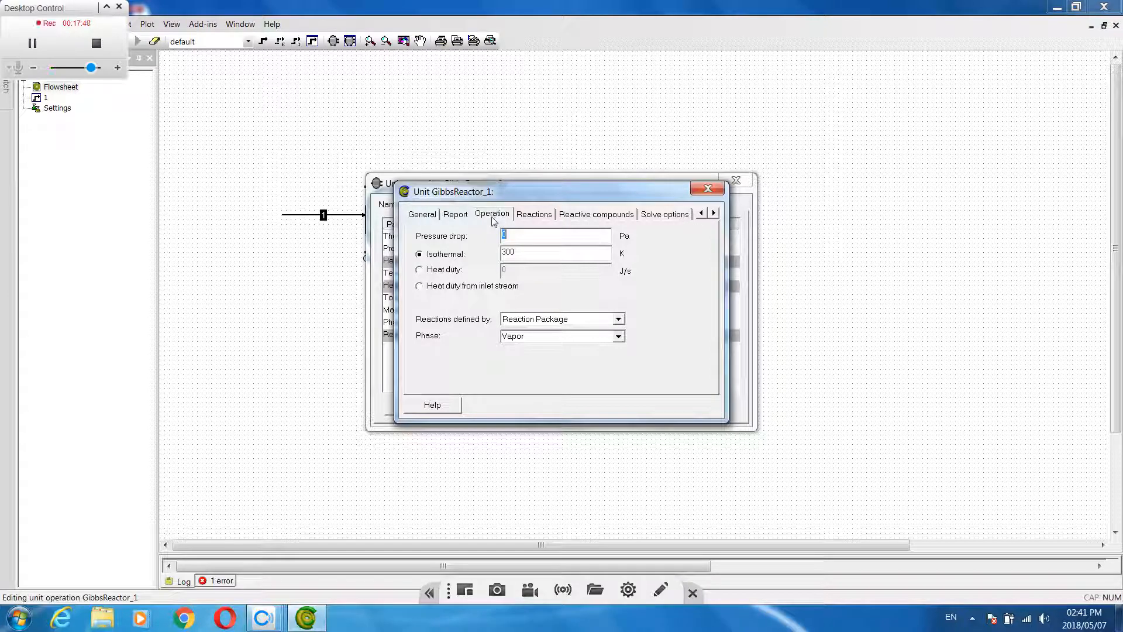
{"action": "left_click", "coordinate": [528, 218]}
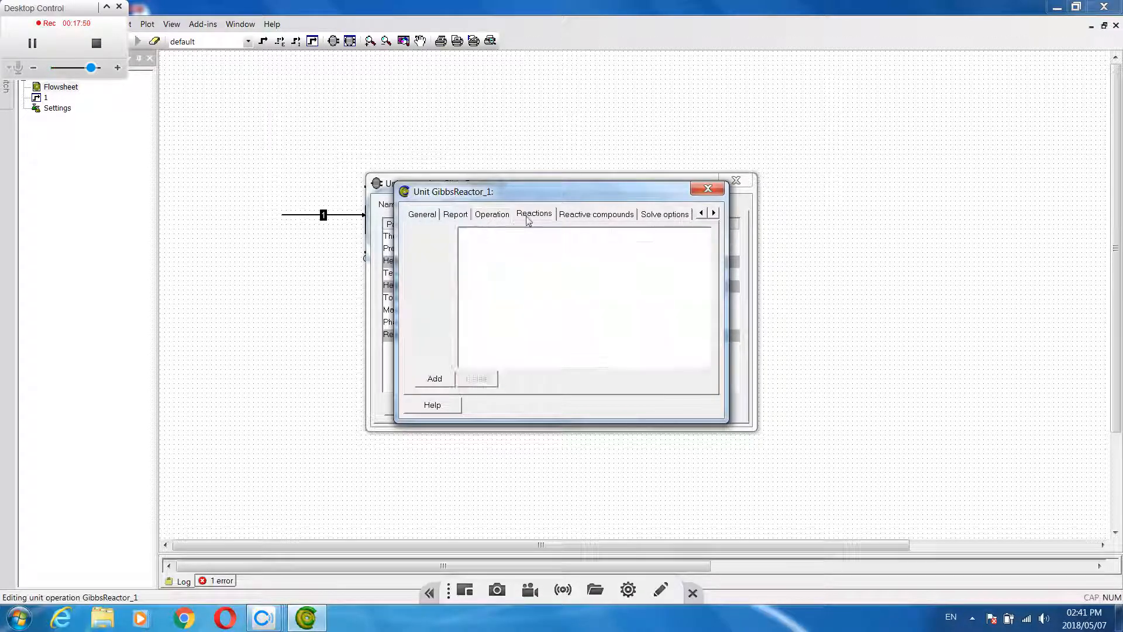
{"action": "left_click", "coordinate": [435, 380]}
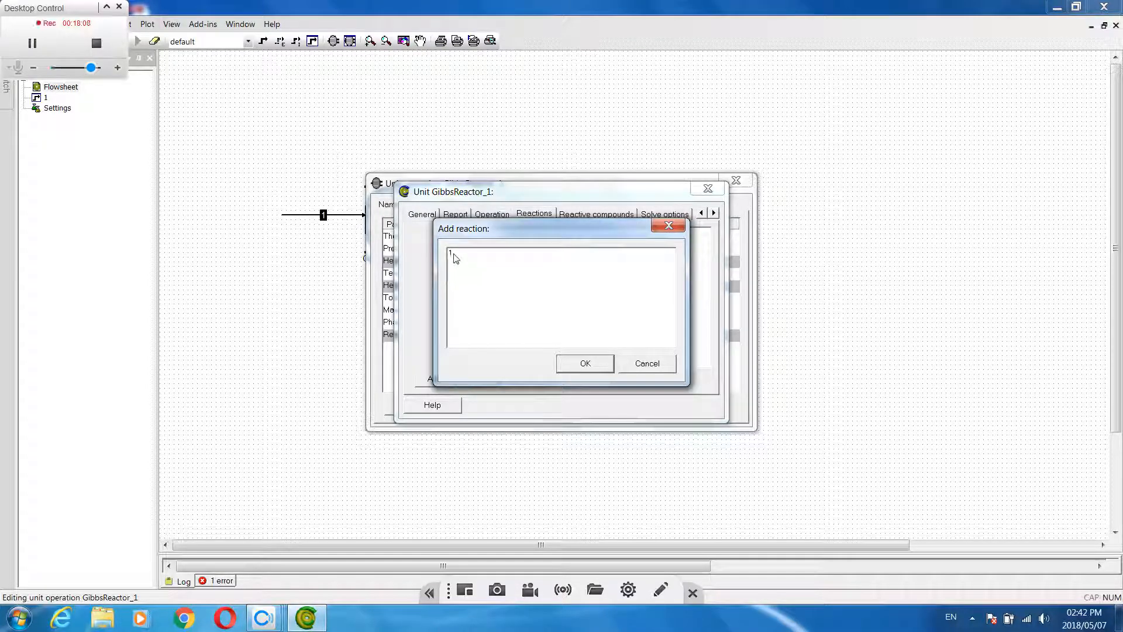
{"action": "left_click", "coordinate": [453, 253]}
{"action": "left_click", "coordinate": [587, 363]}
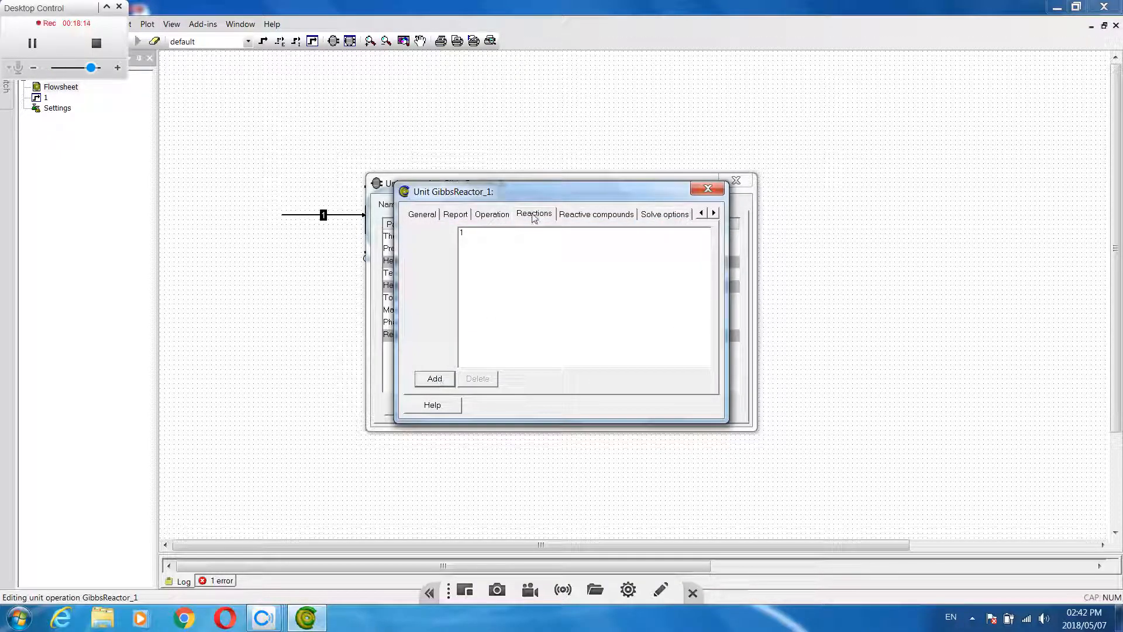
{"action": "left_click", "coordinate": [596, 220]}
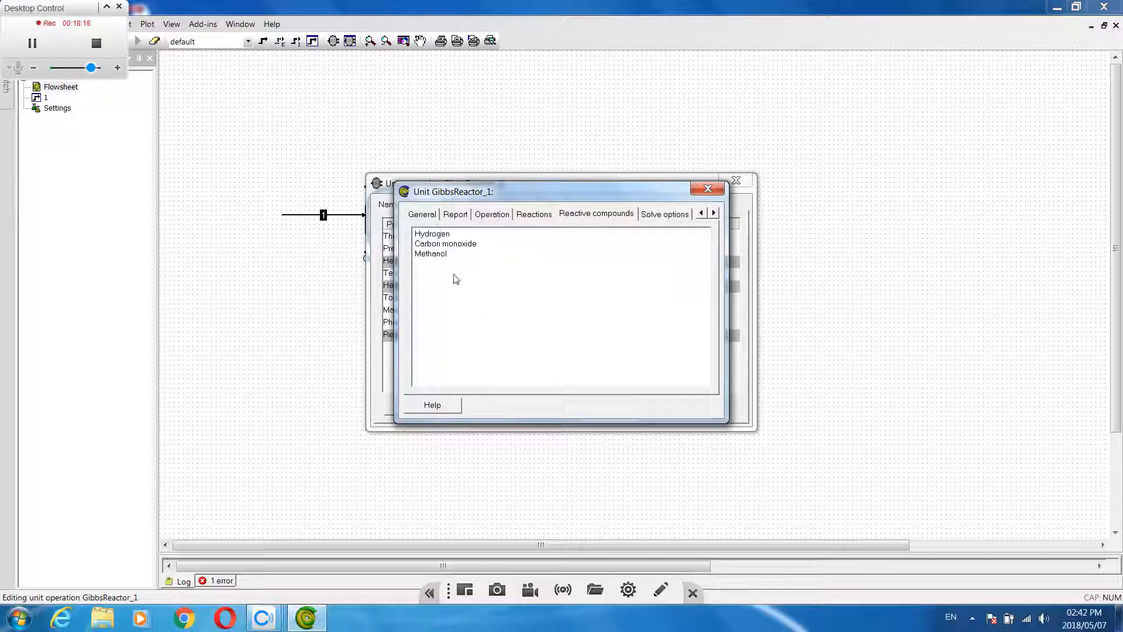
{"action": "left_click", "coordinate": [708, 188]}
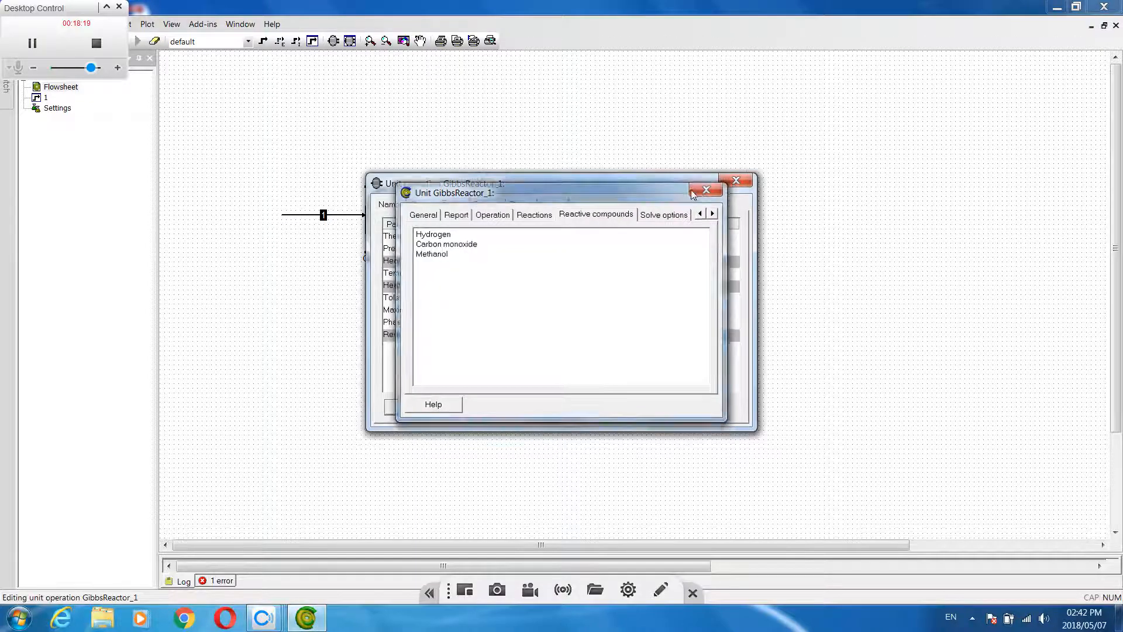
{"action": "left_click_drag", "start_coordinate": [582, 191], "coordinate": [596, 183]}
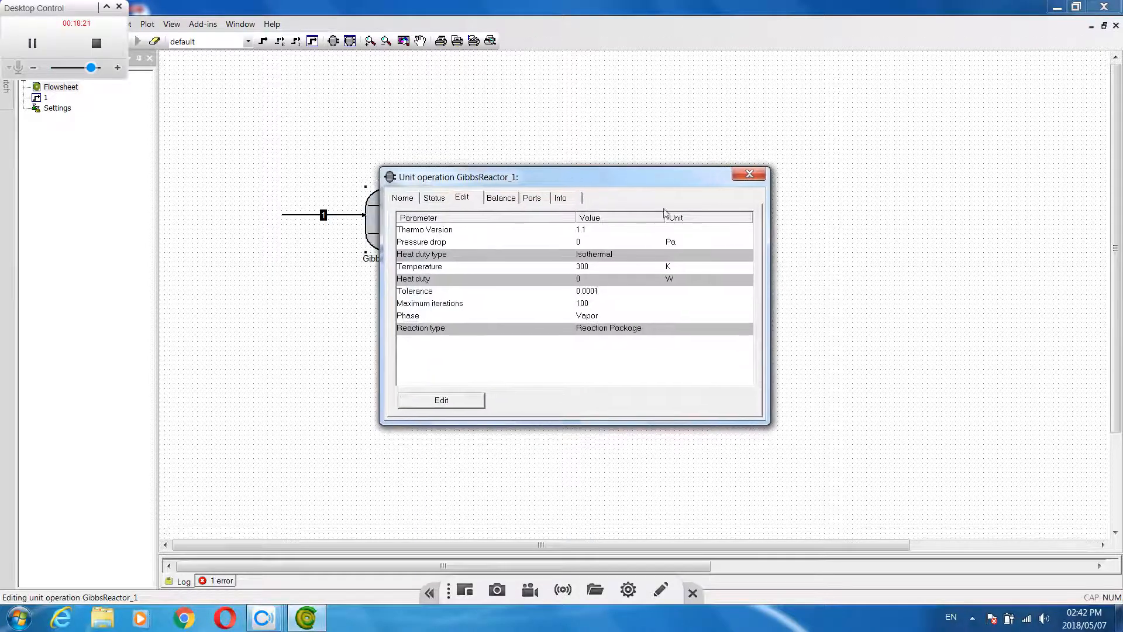
{"action": "left_click", "coordinate": [748, 178]}
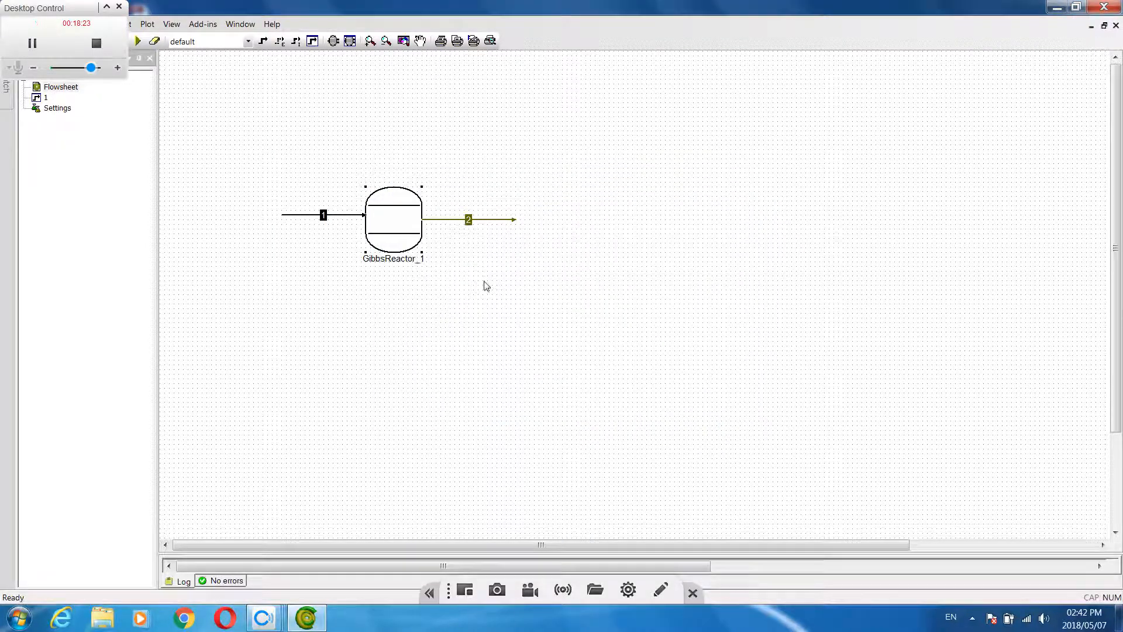
Solve the flowsheet and review the Gibbs reactor's status report for solver warnings
{"action": "left_click", "coordinate": [139, 42]}
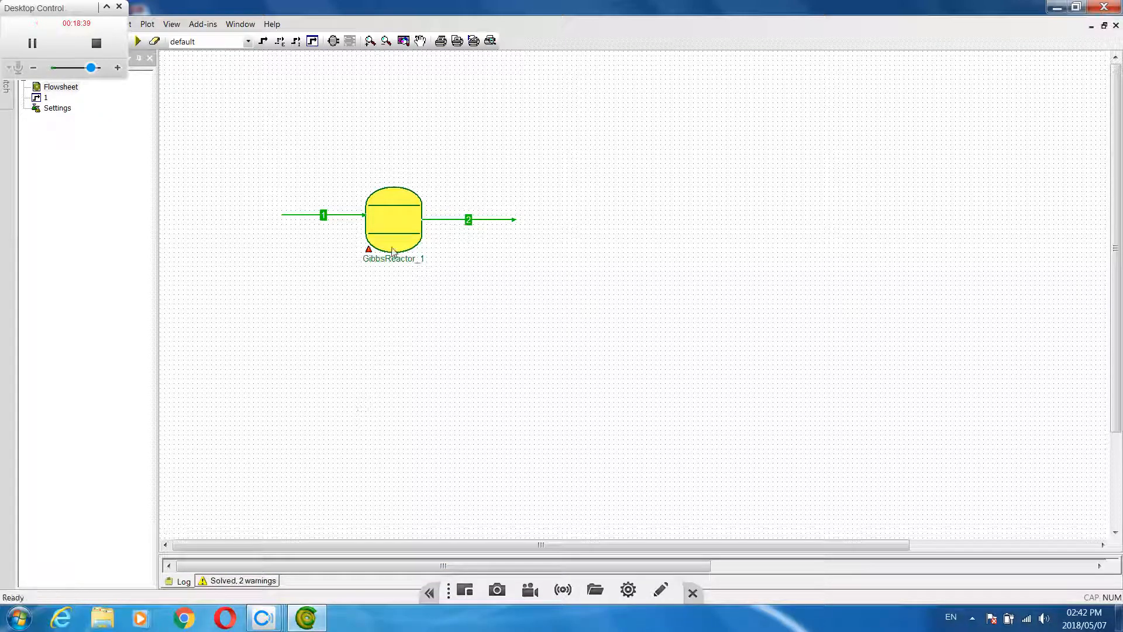
{"action": "mouse_move", "coordinate": [393, 249]}
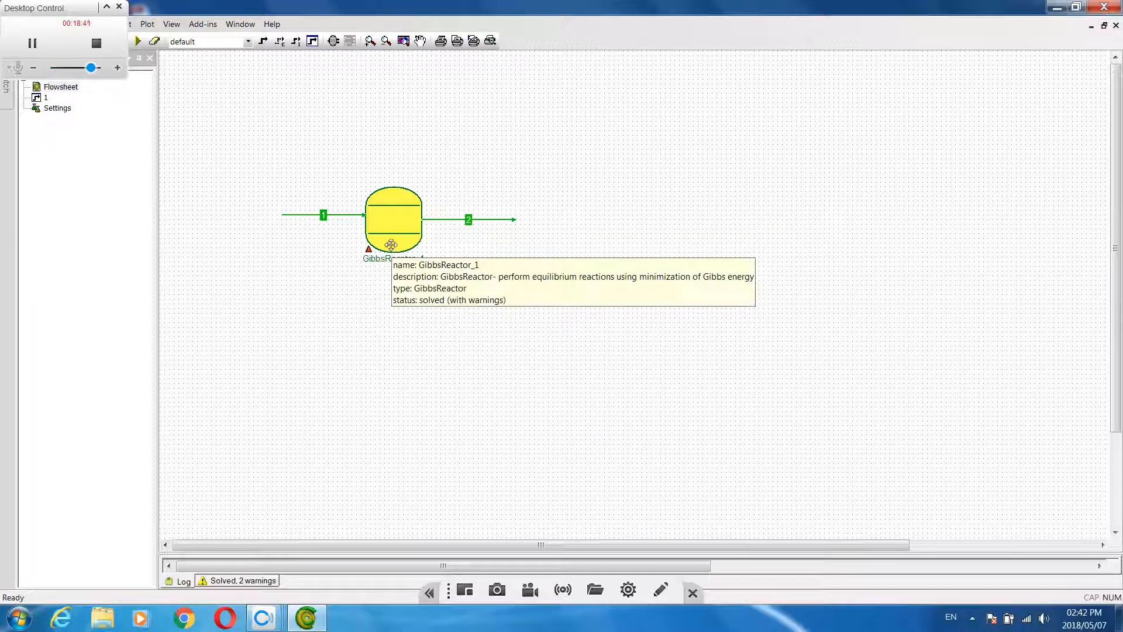
{"action": "double_click", "coordinate": [393, 250]}
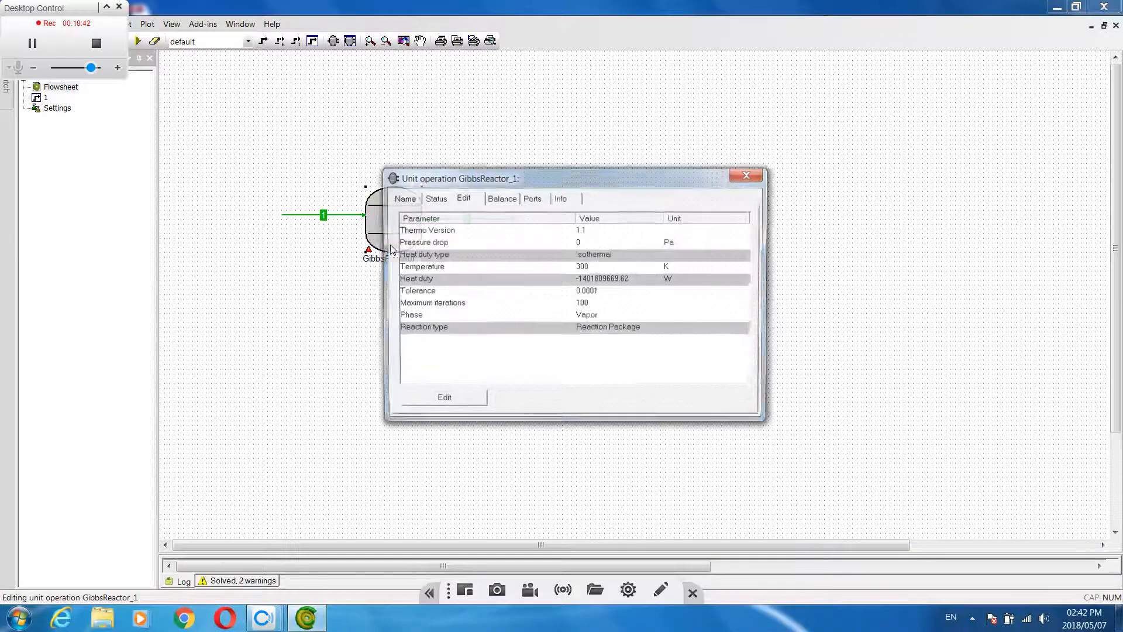
{"action": "left_click", "coordinate": [434, 198]}
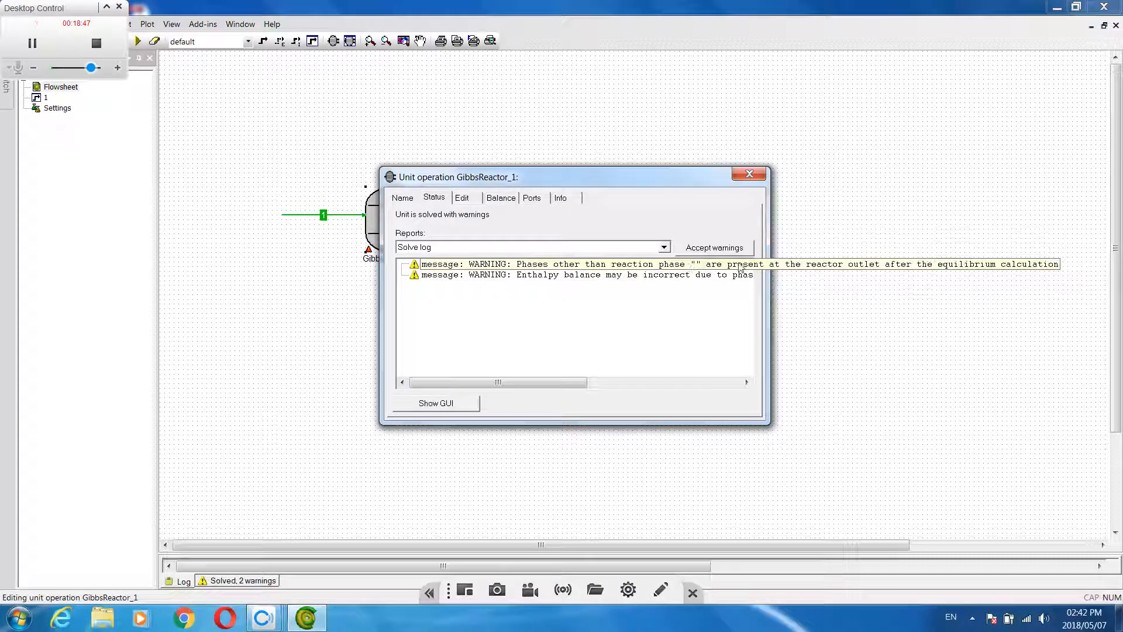
{"action": "left_click", "coordinate": [749, 175]}
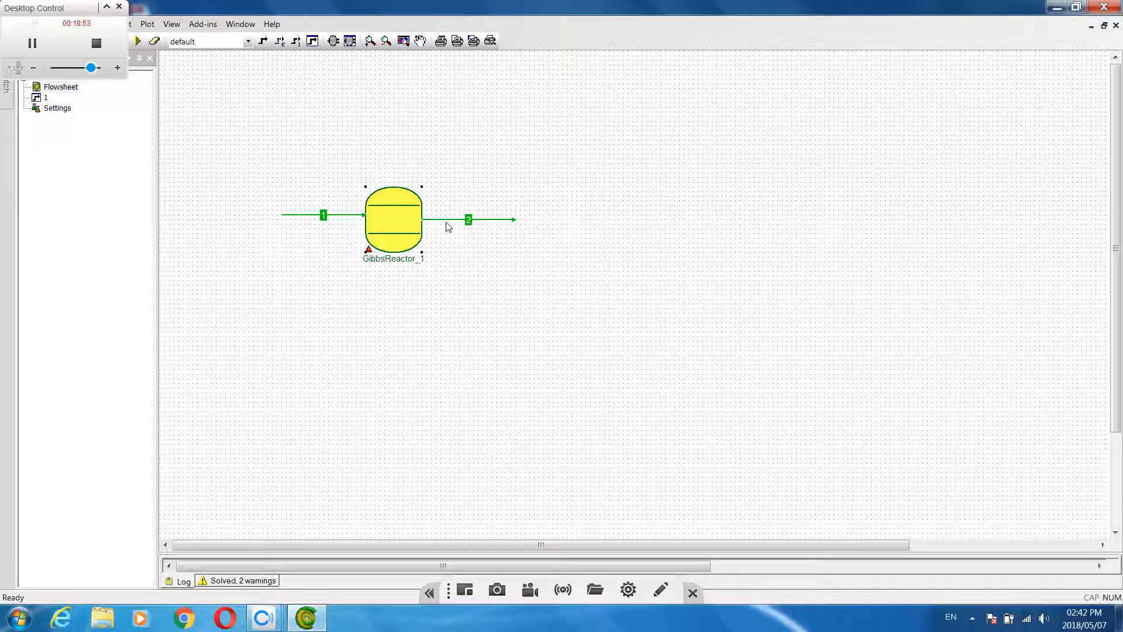
Open the results of stream 2 and expand its phase fractions and compound flows
{"action": "mouse_move", "coordinate": [443, 224]}
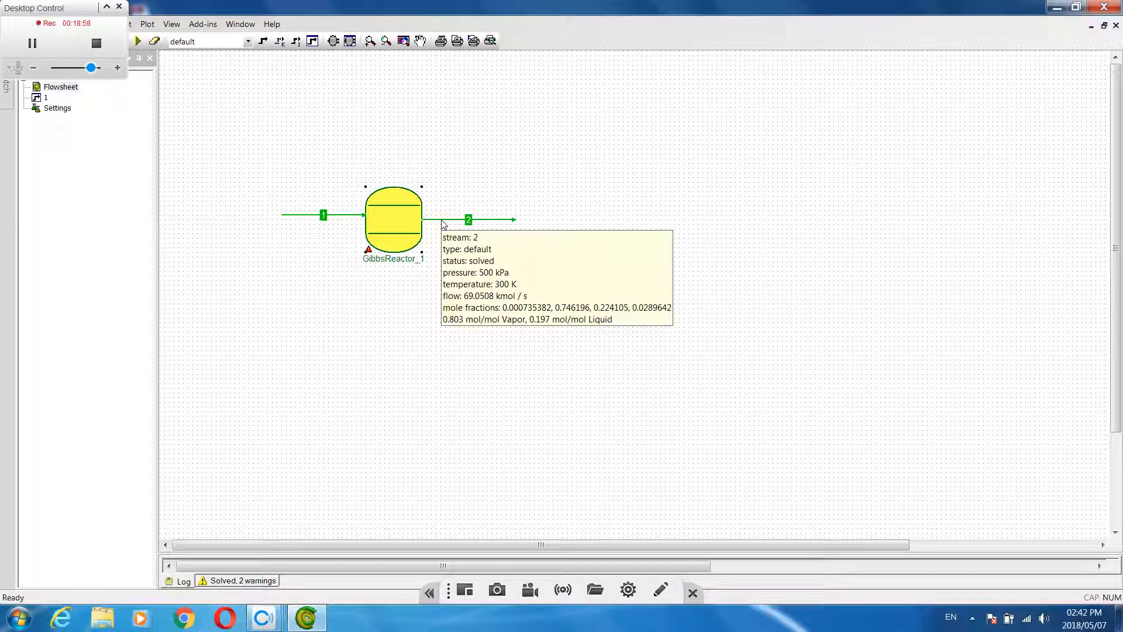
{"action": "double_click", "coordinate": [443, 224]}
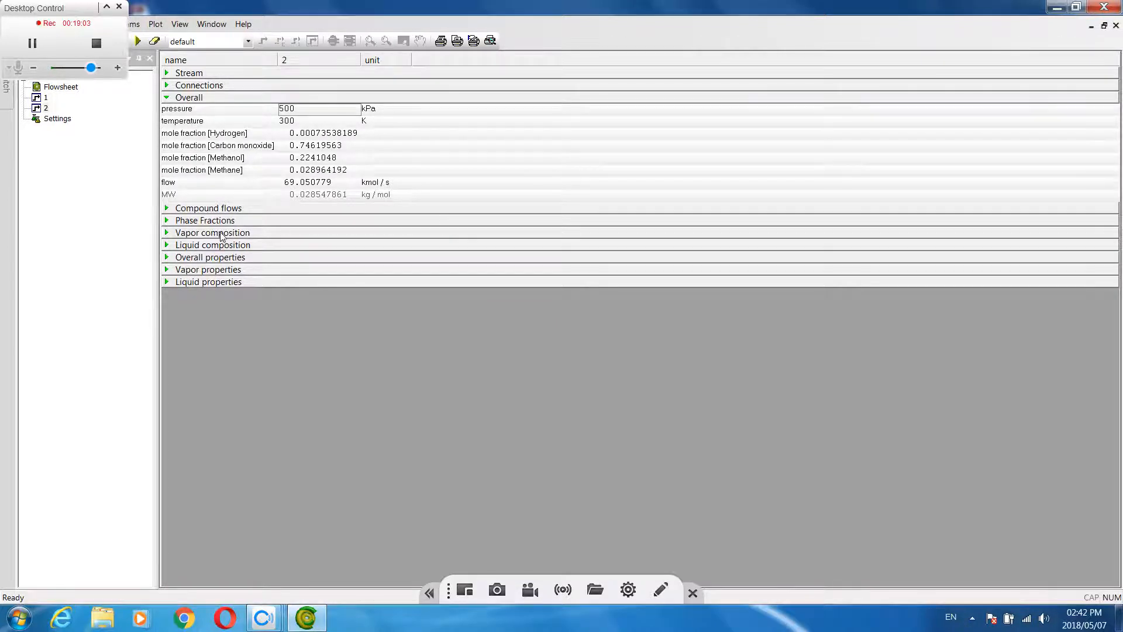
{"action": "left_click", "coordinate": [167, 221]}
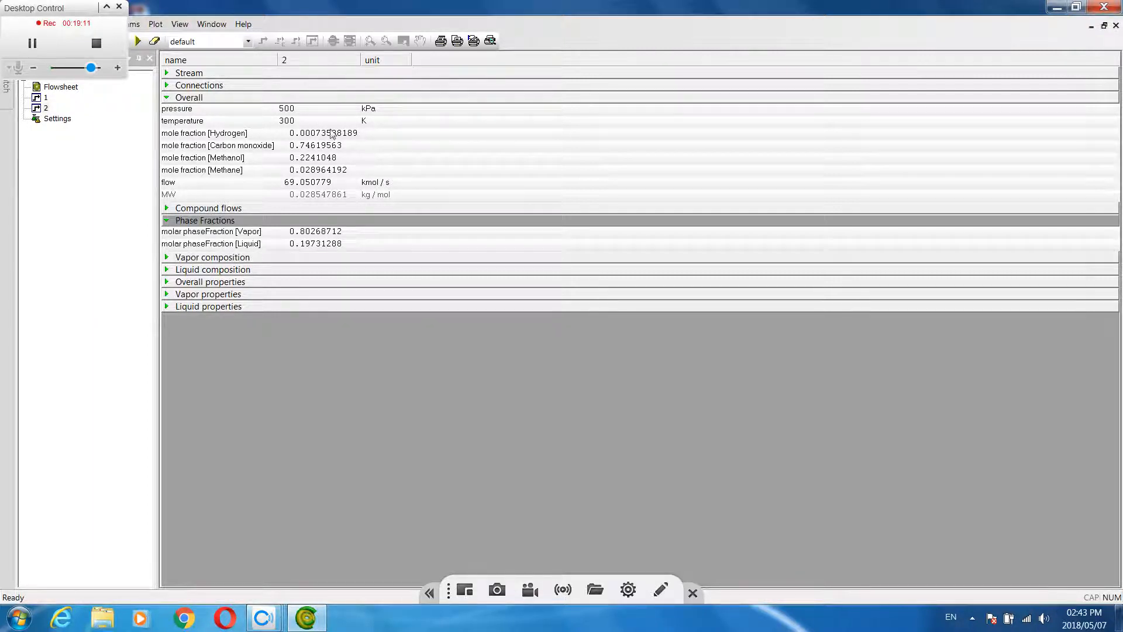
{"action": "left_click", "coordinate": [168, 209]}
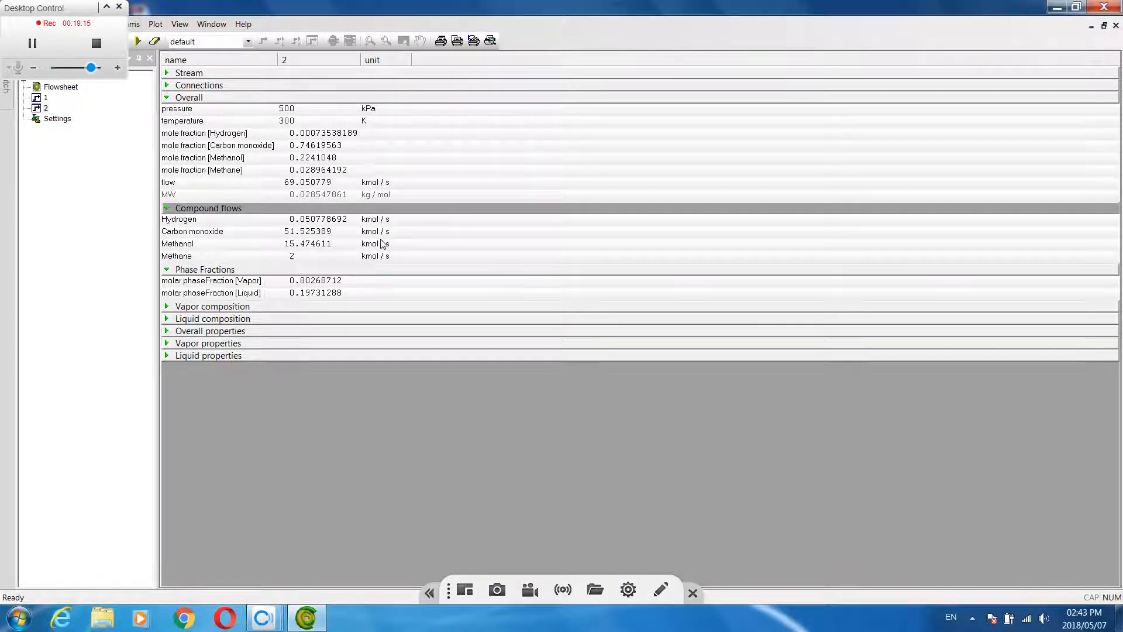
Display stream 2's compound flows in kg/s and switch them back to kmol/s
{"action": "double_click", "coordinate": [379, 221]}
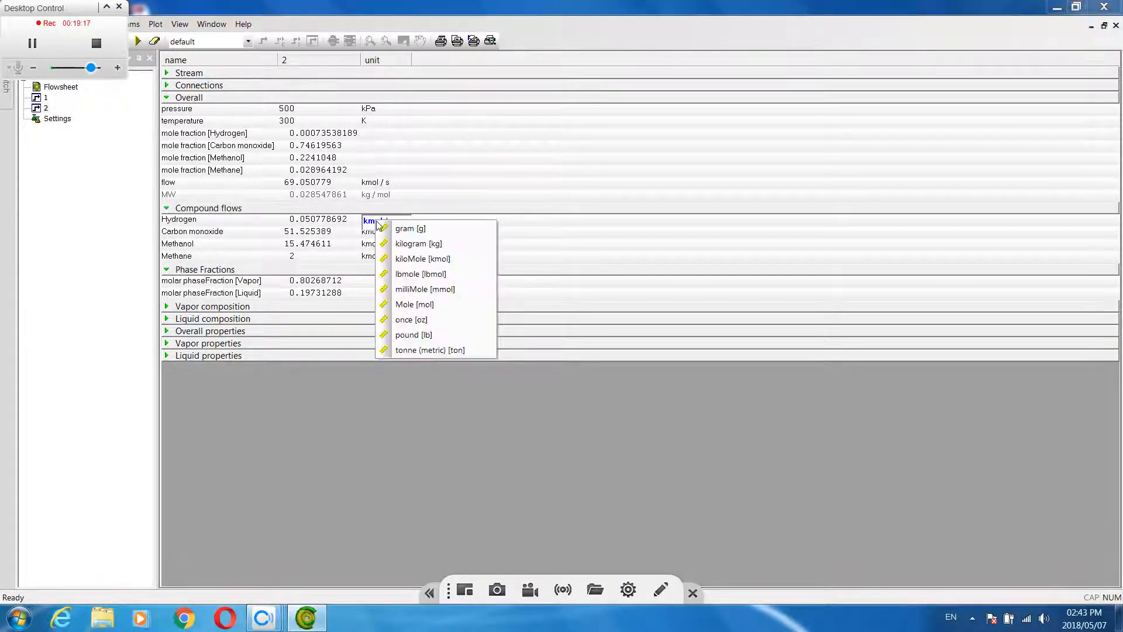
{"action": "left_click", "coordinate": [419, 244]}
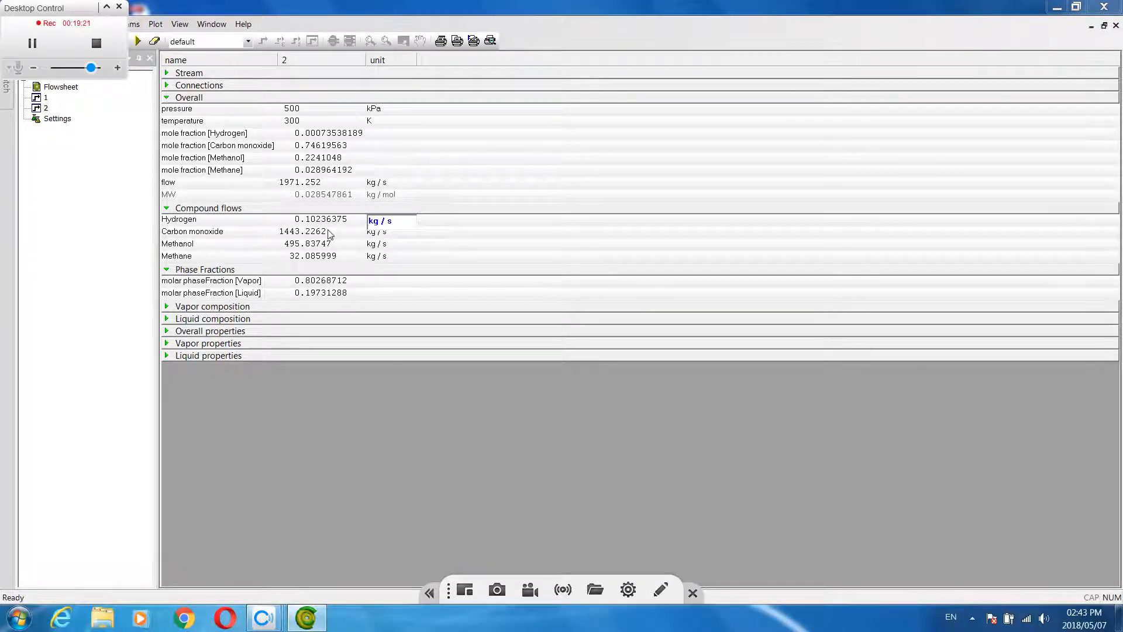
{"action": "left_click", "coordinate": [372, 223]}
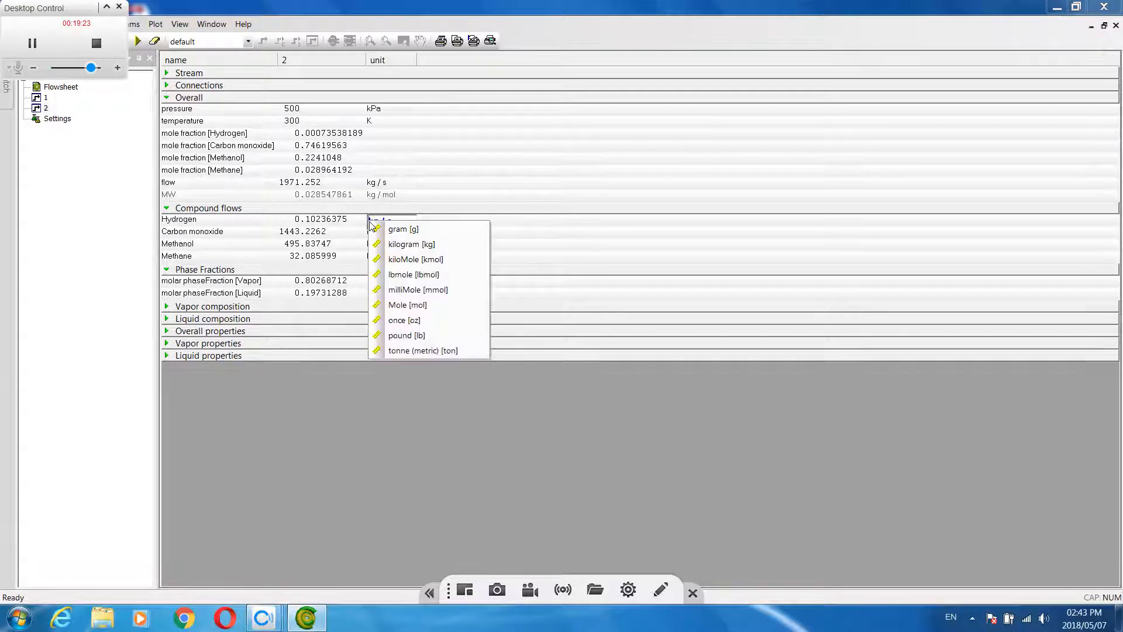
{"action": "left_click", "coordinate": [422, 265]}
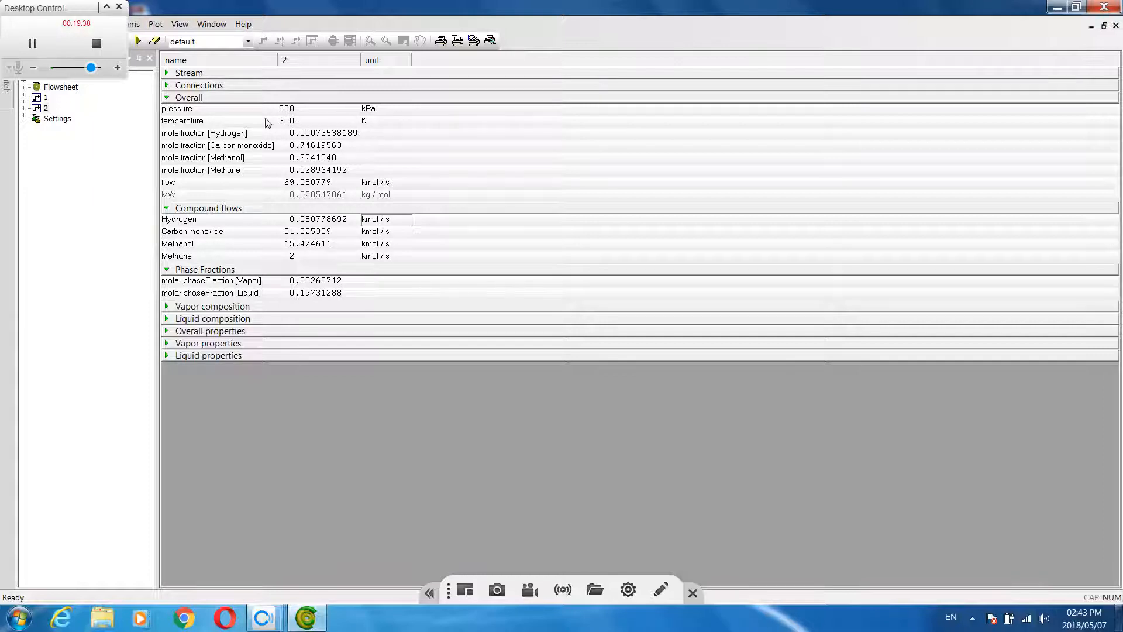
Return to the flowsheet, recheck the results of stream 2 and go back to the flowsheet
{"action": "double_click", "coordinate": [61, 88]}
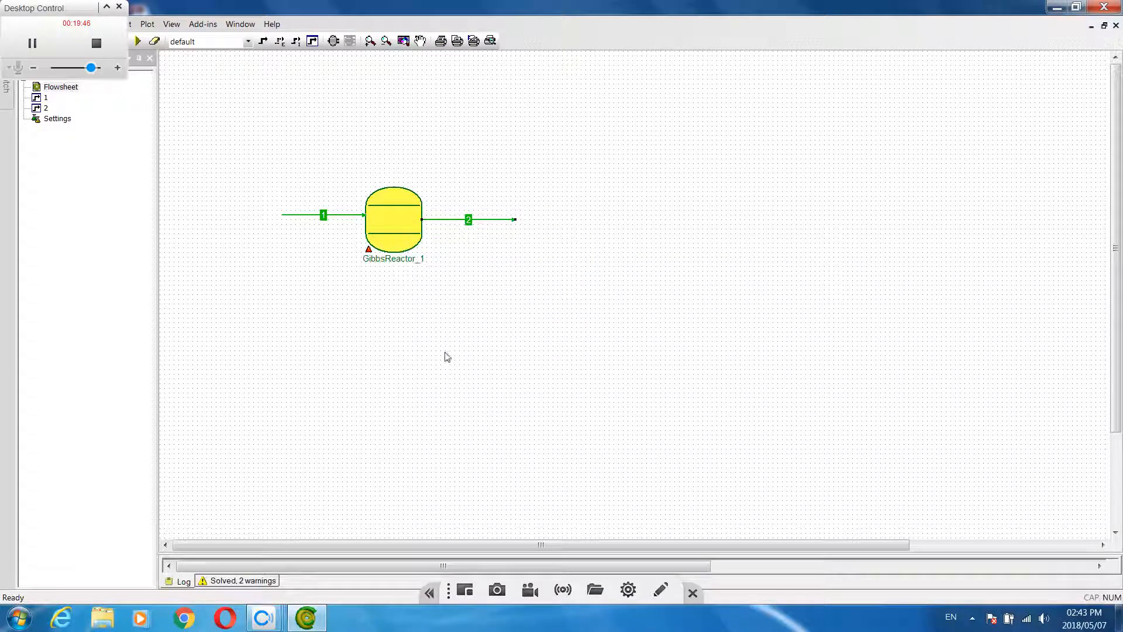
{"action": "mouse_move", "coordinate": [379, 246]}
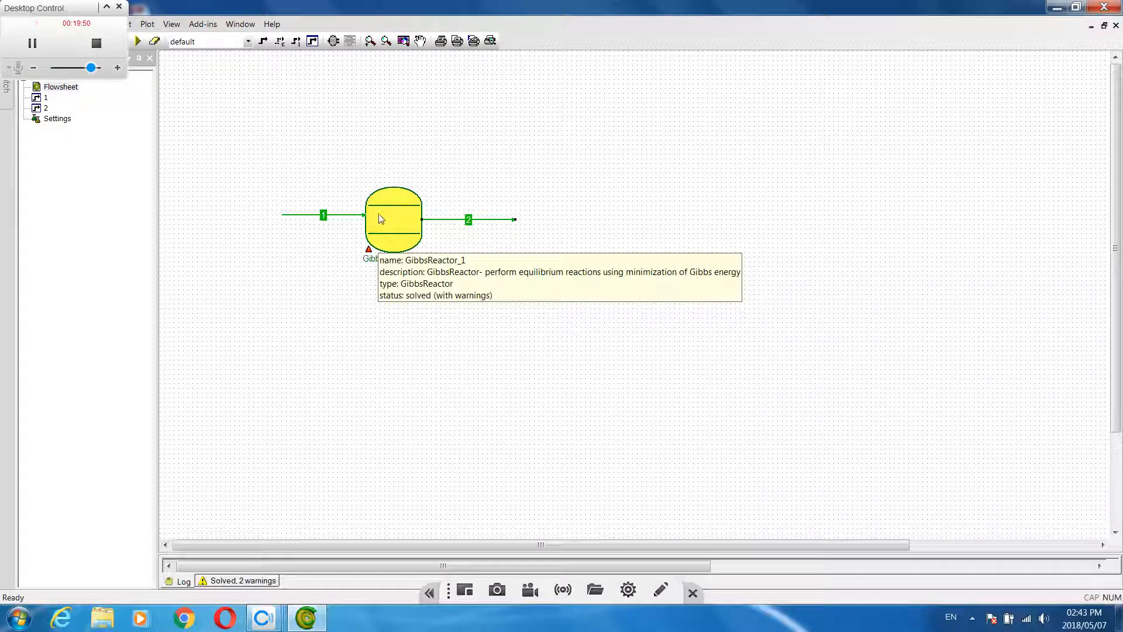
{"action": "double_click", "coordinate": [484, 221]}
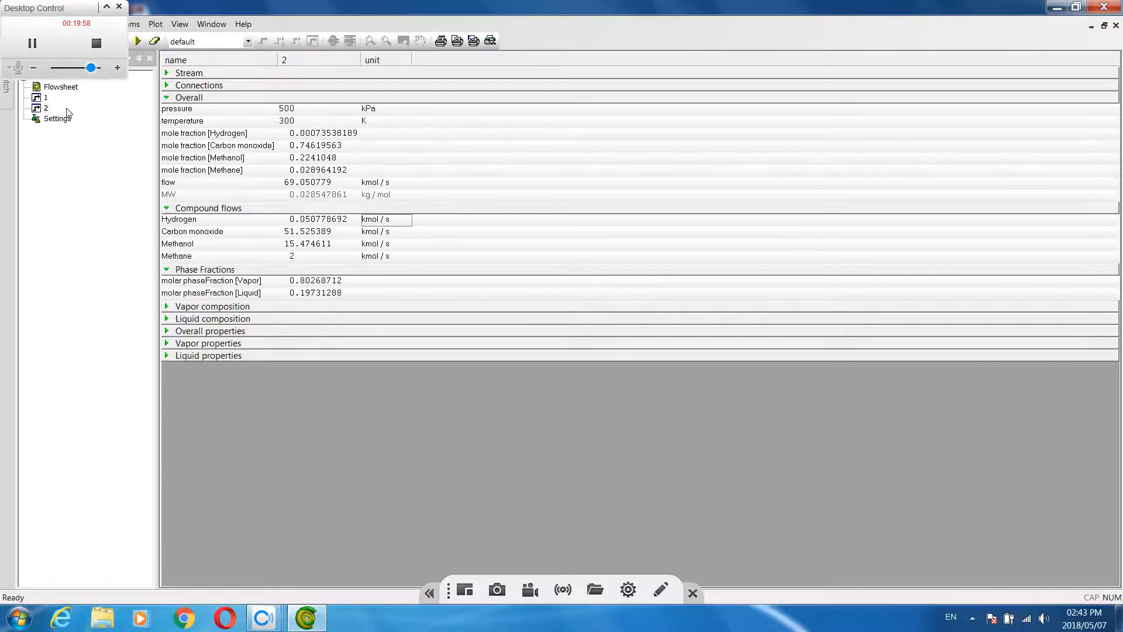
{"action": "double_click", "coordinate": [59, 90]}
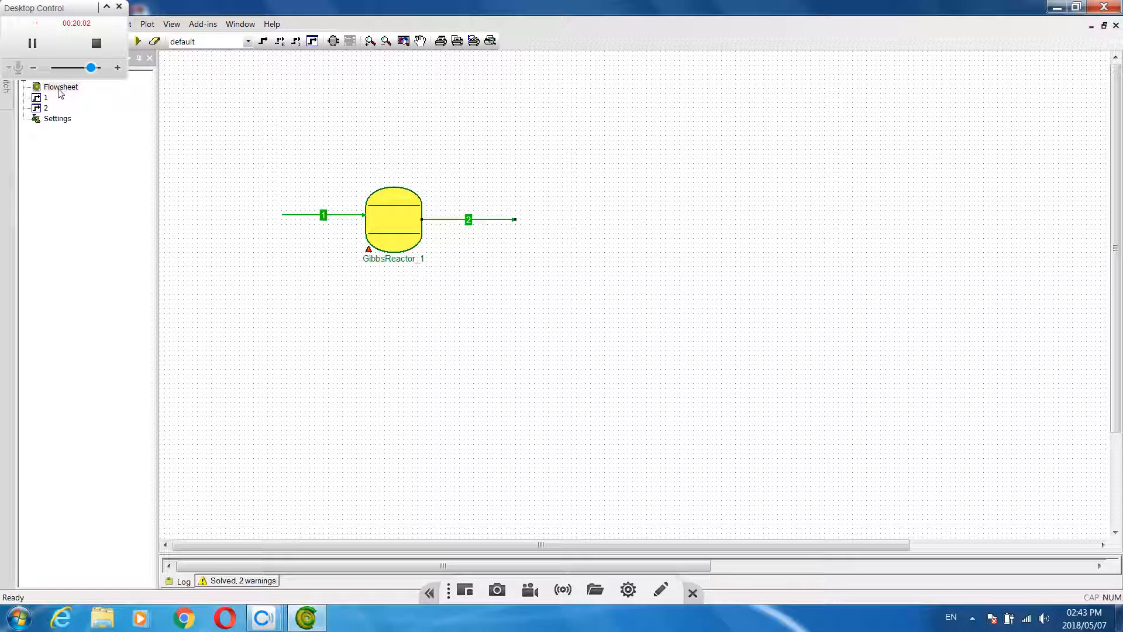
Insert a Flash separator on the flowsheet at the free end of stream 2
{"action": "left_click", "coordinate": [334, 41]}
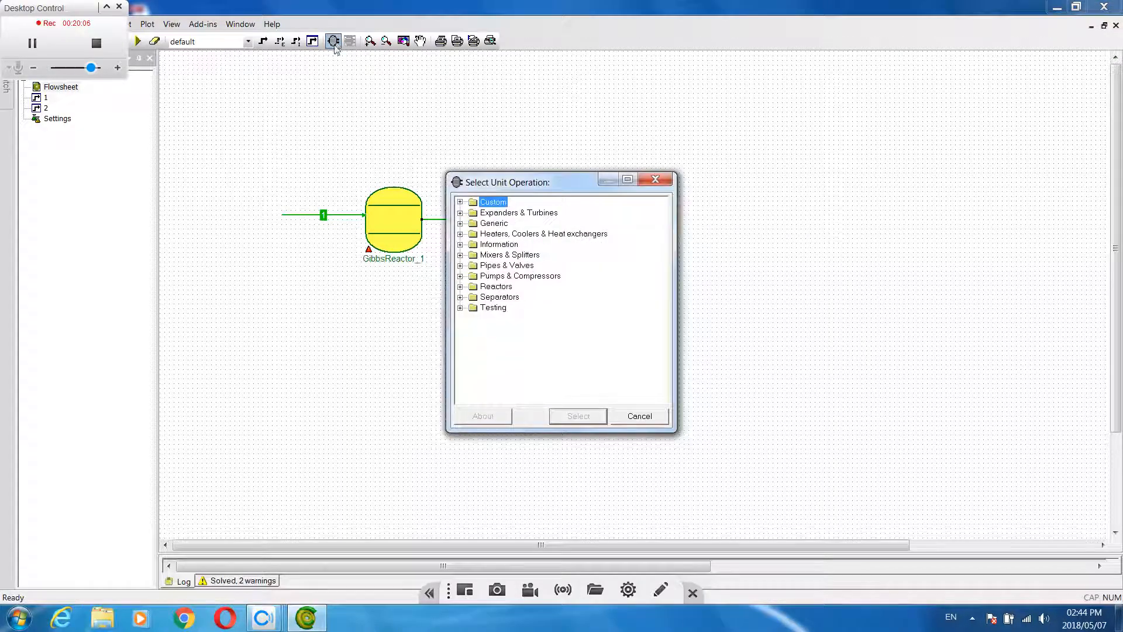
{"action": "left_click", "coordinate": [492, 298]}
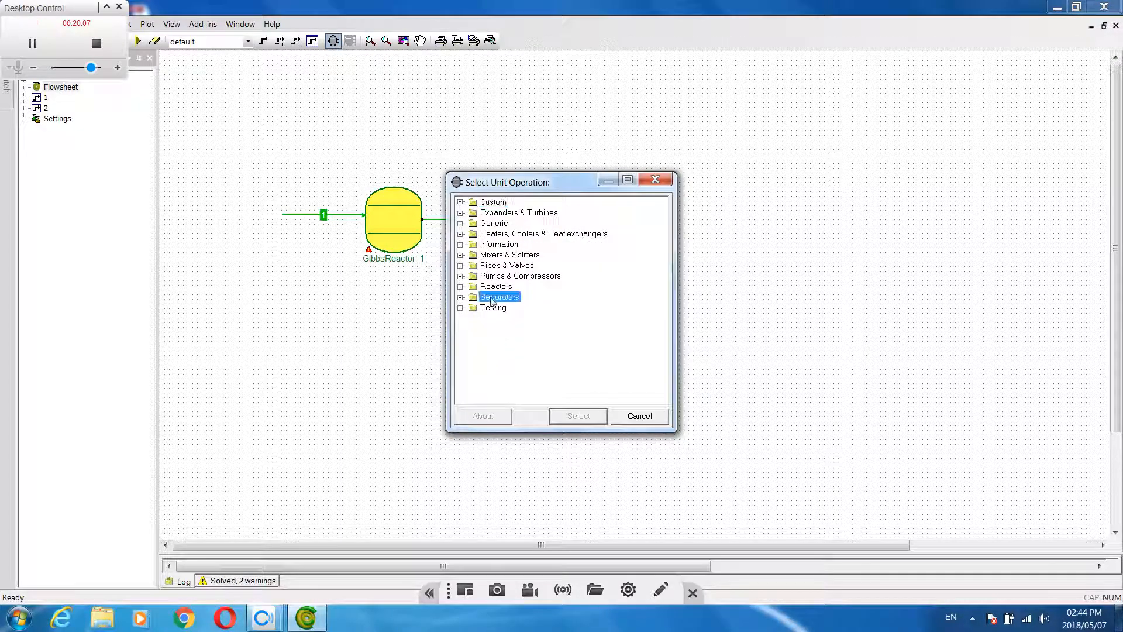
{"action": "left_click", "coordinate": [460, 297]}
{"action": "left_click_drag", "start_coordinate": [534, 182], "coordinate": [774, 149]}
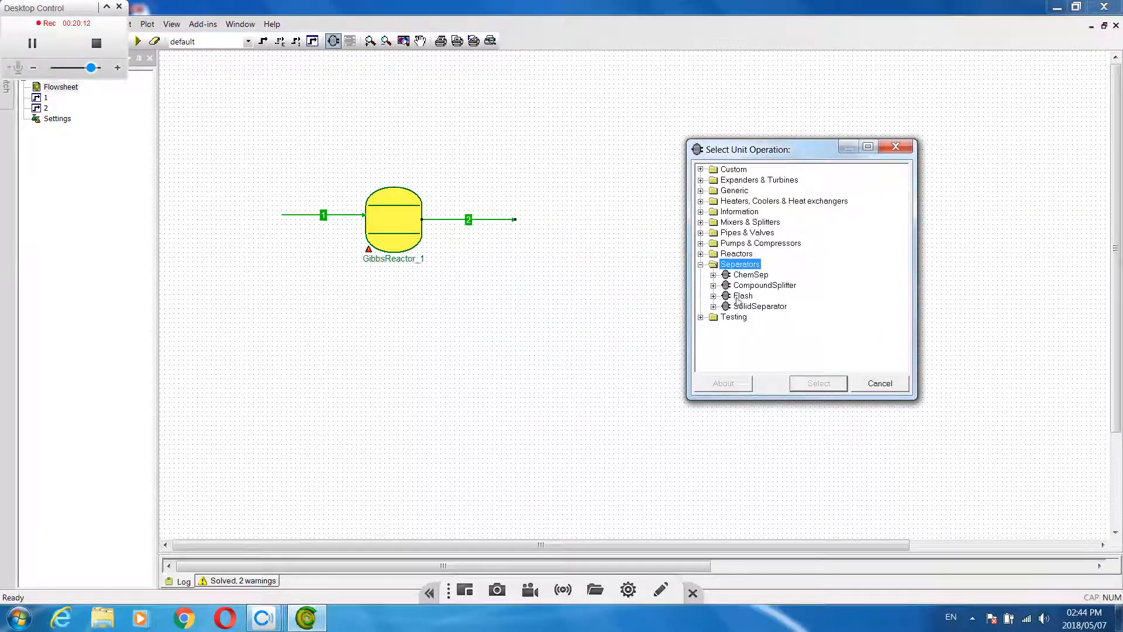
{"action": "left_click", "coordinate": [738, 299]}
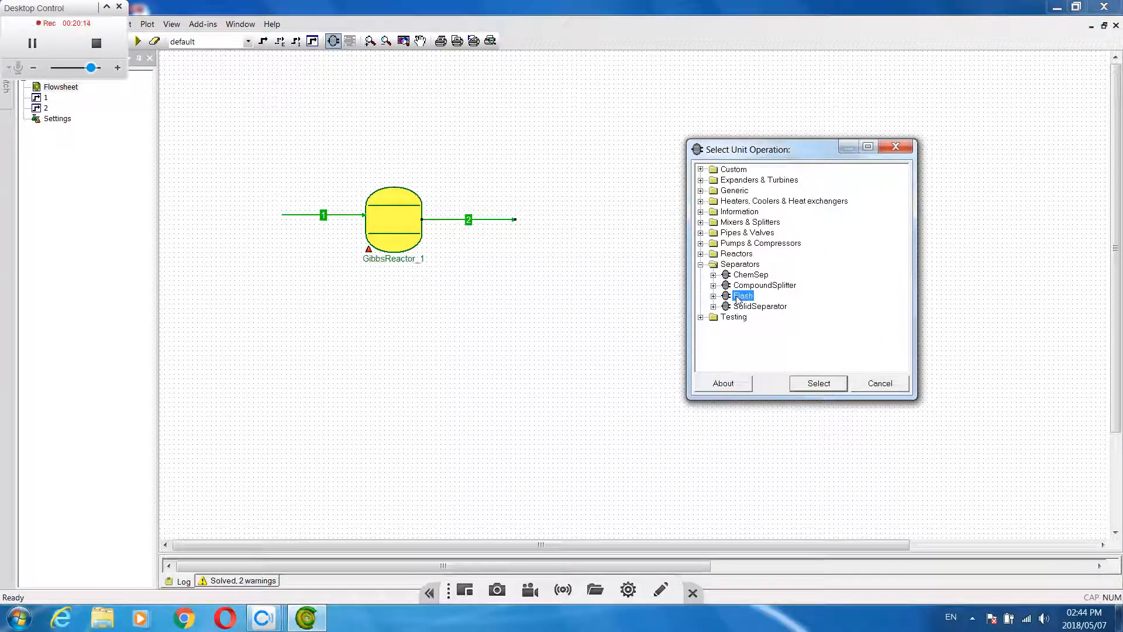
{"action": "left_click", "coordinate": [819, 382]}
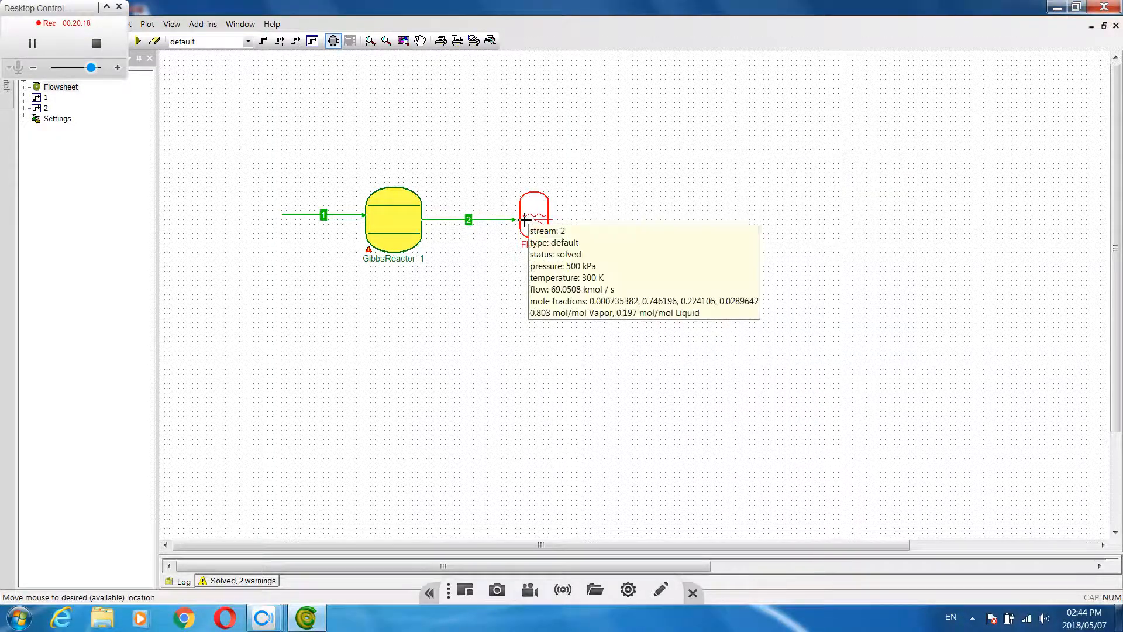
{"action": "left_click", "coordinate": [521, 222]}
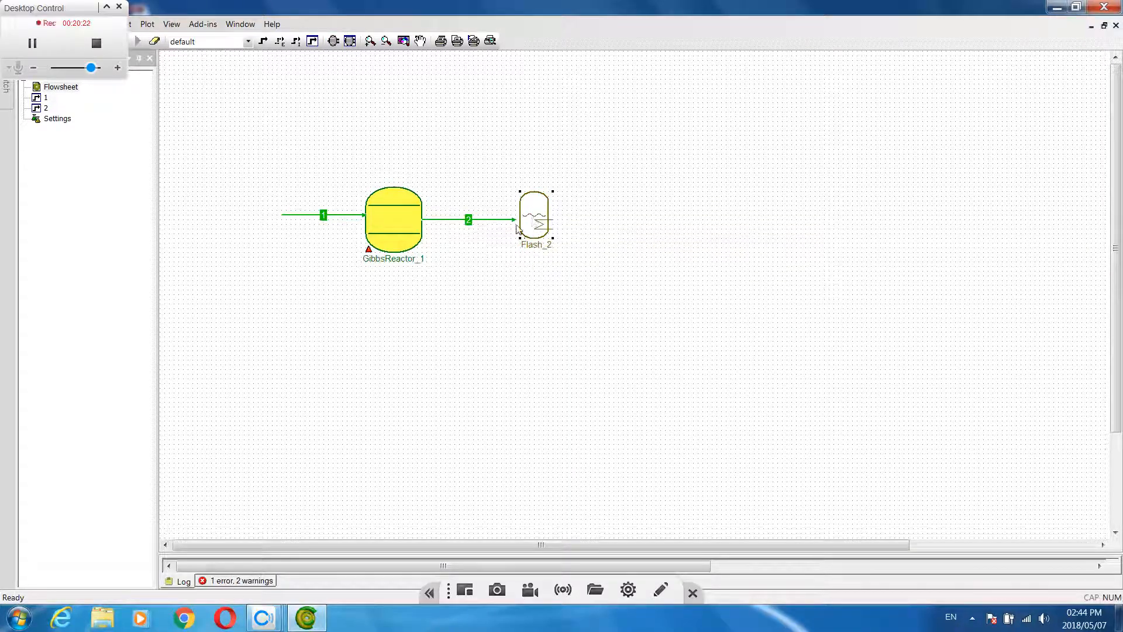
Check the flash unit's status report and connect the end of stream 2 to the flash inlet
{"action": "double_click", "coordinate": [534, 214]}
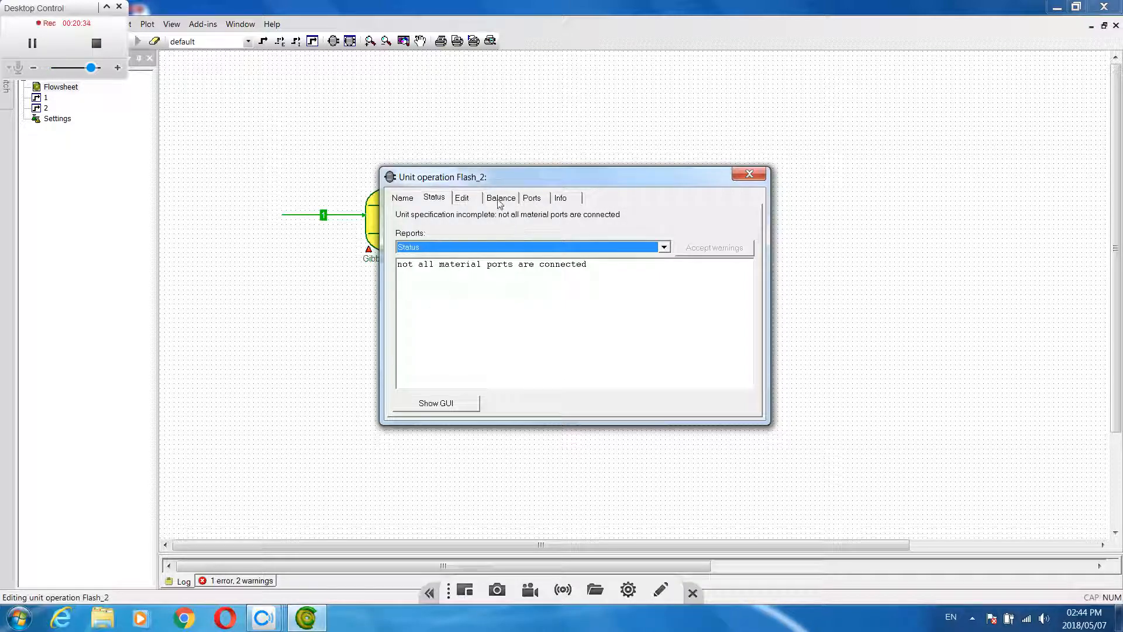
{"action": "left_click", "coordinate": [749, 174]}
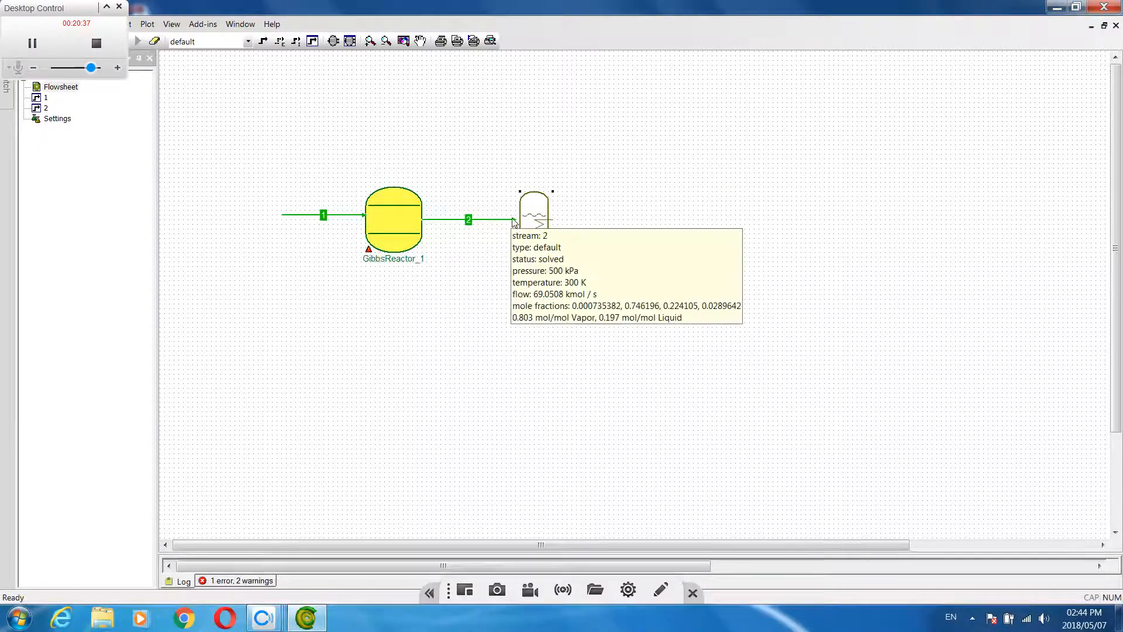
{"action": "left_click", "coordinate": [512, 221]}
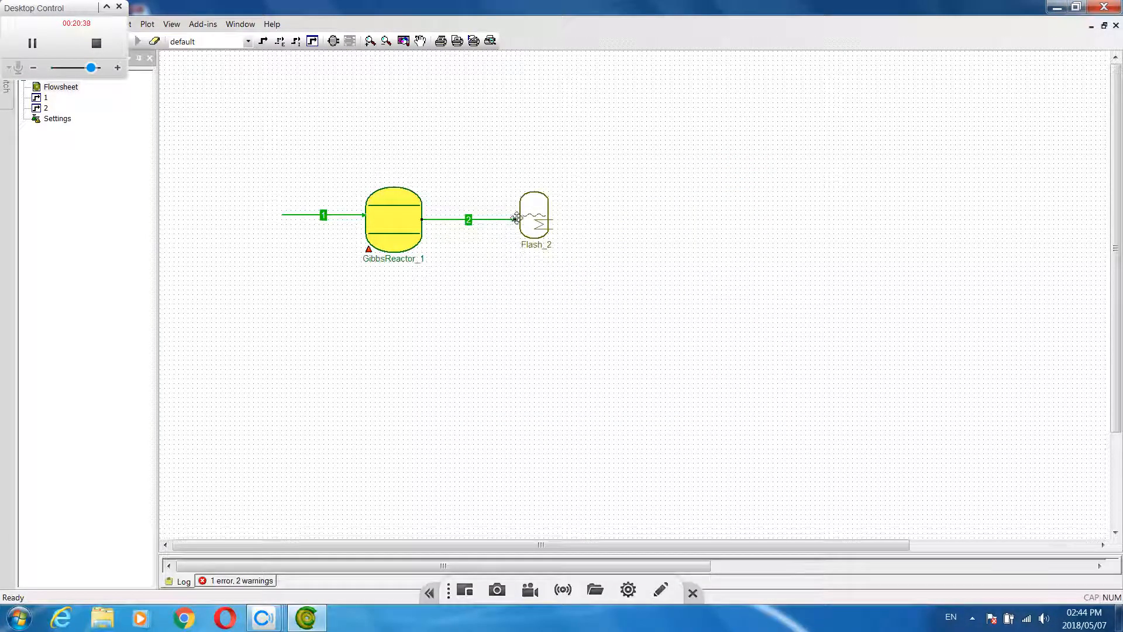
{"action": "left_click_drag", "start_coordinate": [514, 220], "coordinate": [520, 219]}
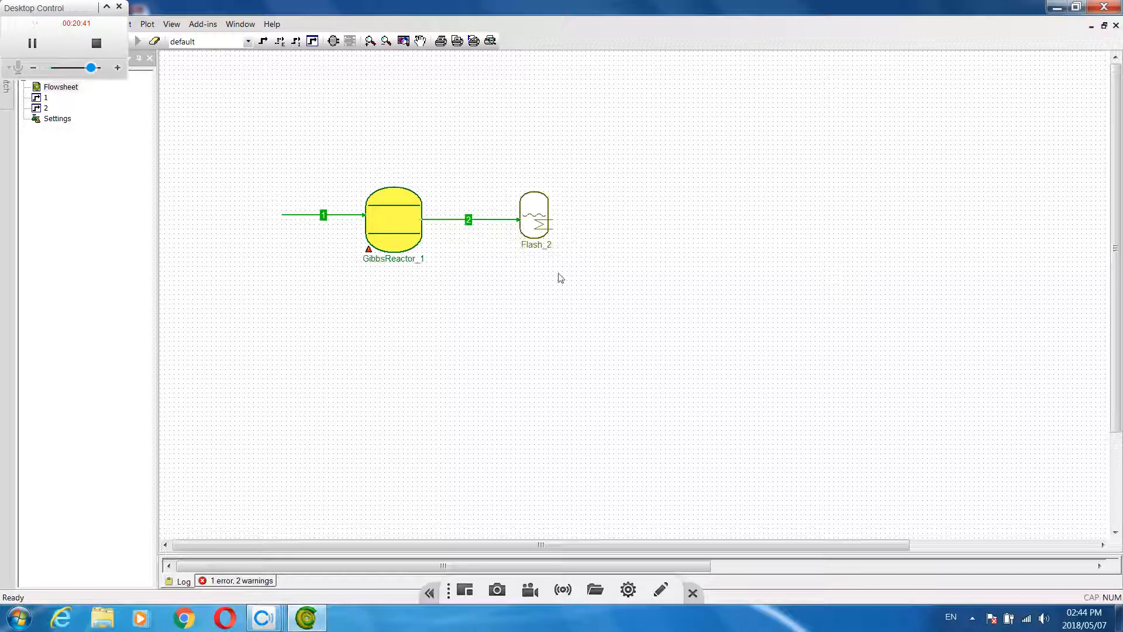
Draw a material stream upward from the top of the flash and connect it to the Vapor port
{"action": "left_click", "coordinate": [263, 43]}
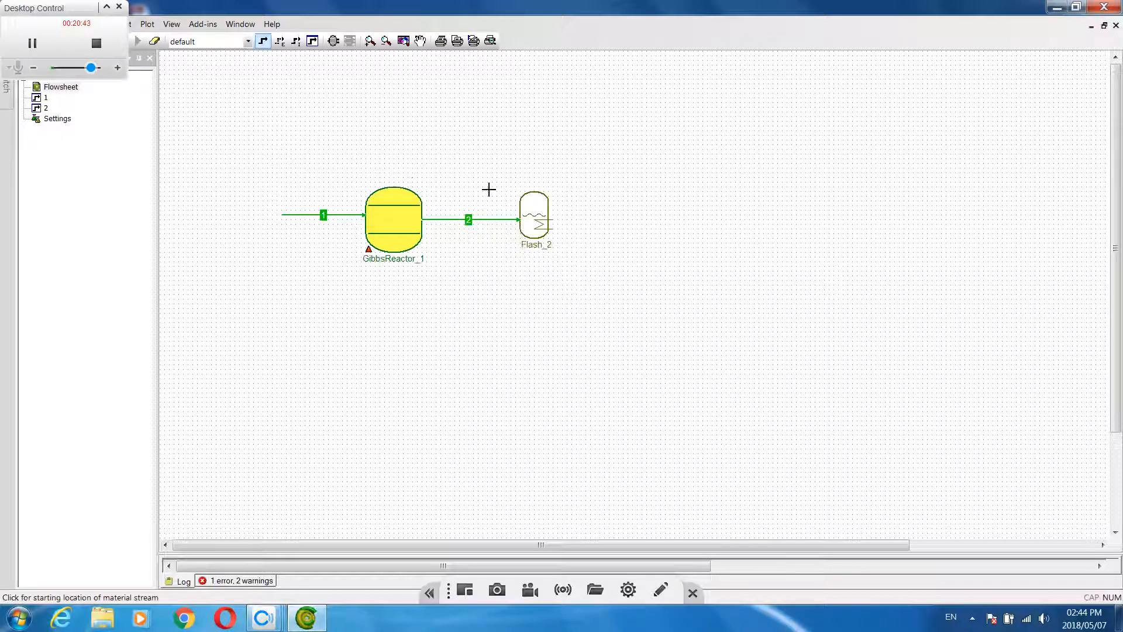
{"action": "left_click", "coordinate": [534, 190]}
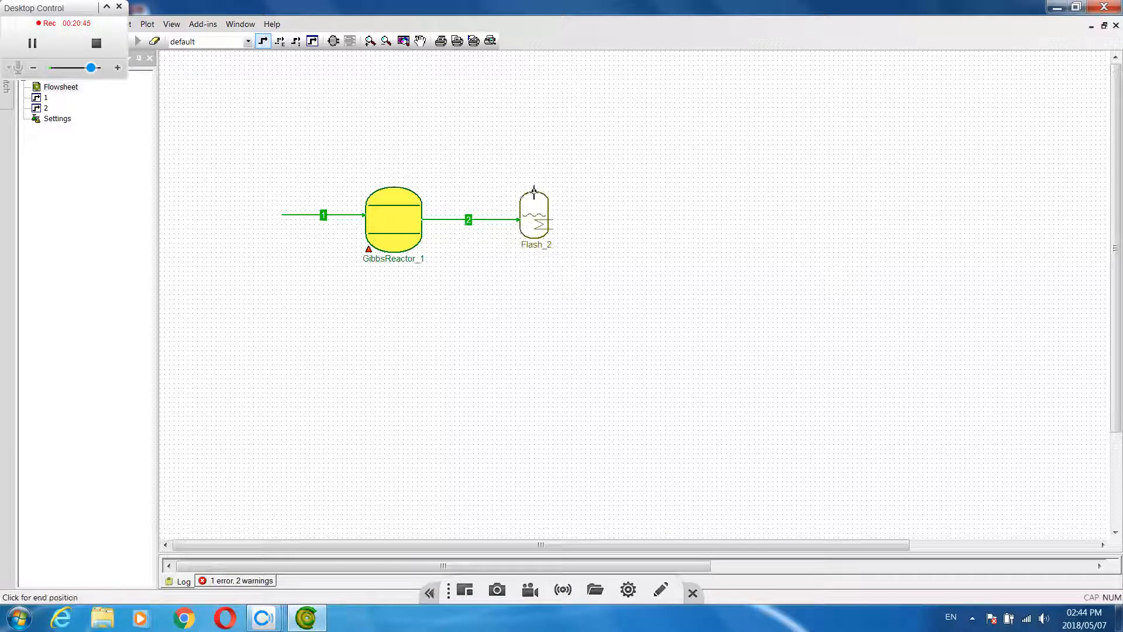
{"action": "left_click", "coordinate": [535, 140]}
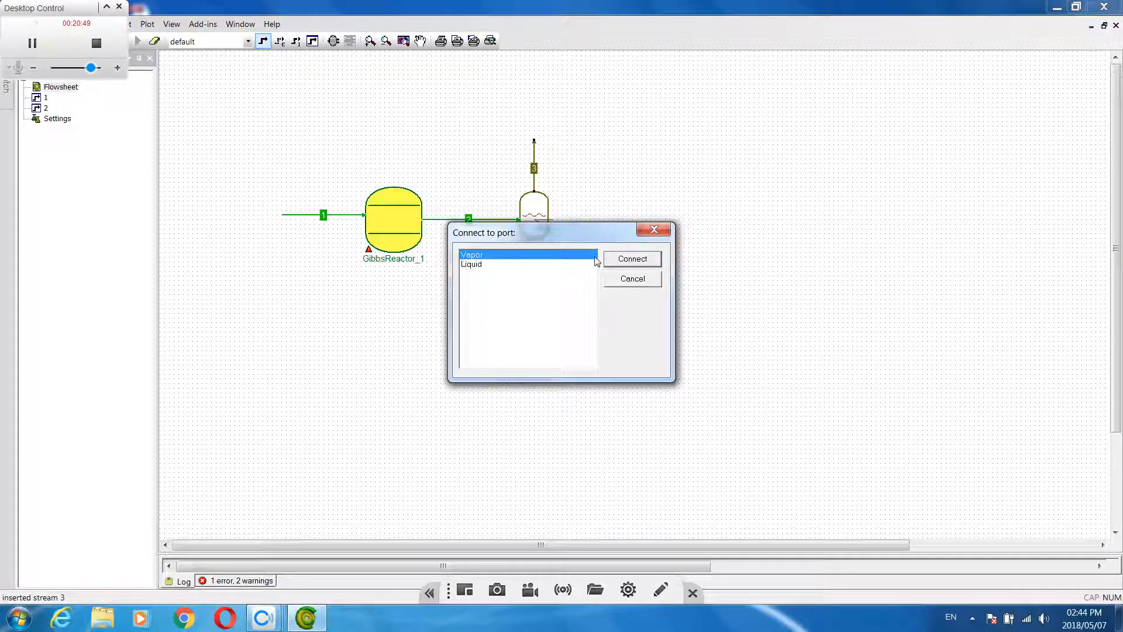
{"action": "left_click", "coordinate": [626, 259]}
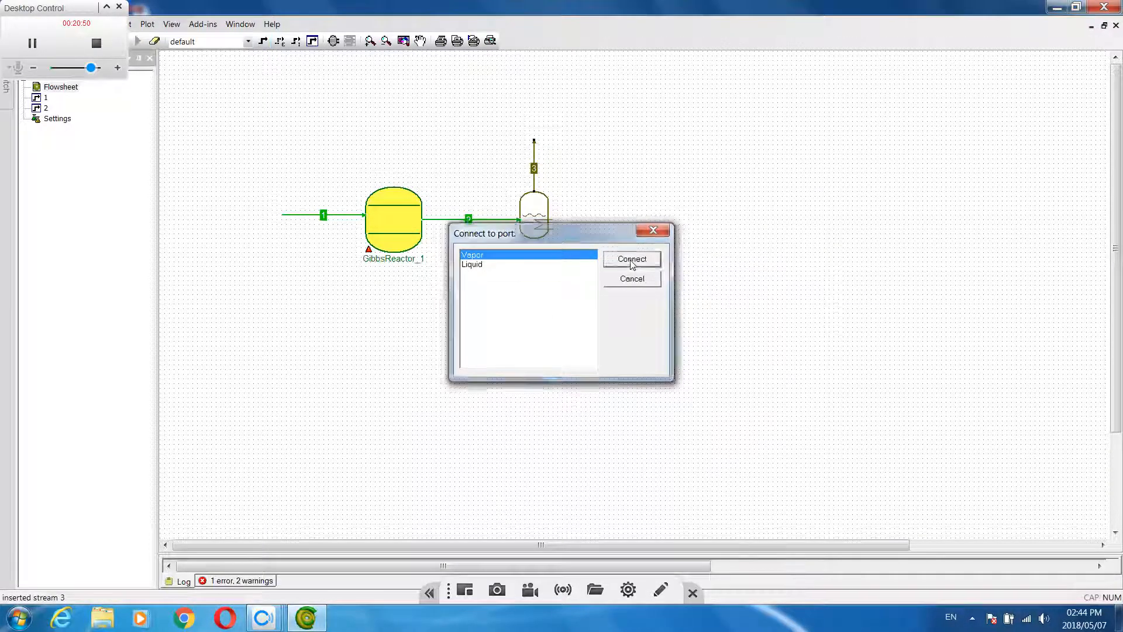
Draw a liquid outlet stream from the bottom of the flash, running down and then to the right
{"action": "left_click", "coordinate": [265, 47]}
{"action": "left_click", "coordinate": [32, 46]}
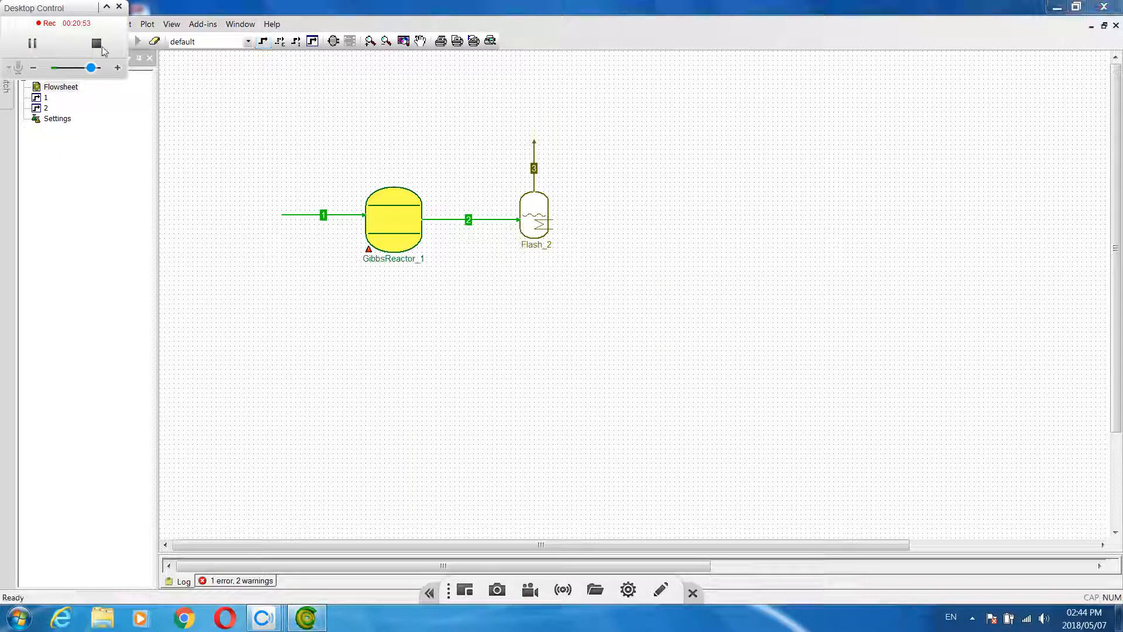
{"action": "left_click", "coordinate": [262, 41]}
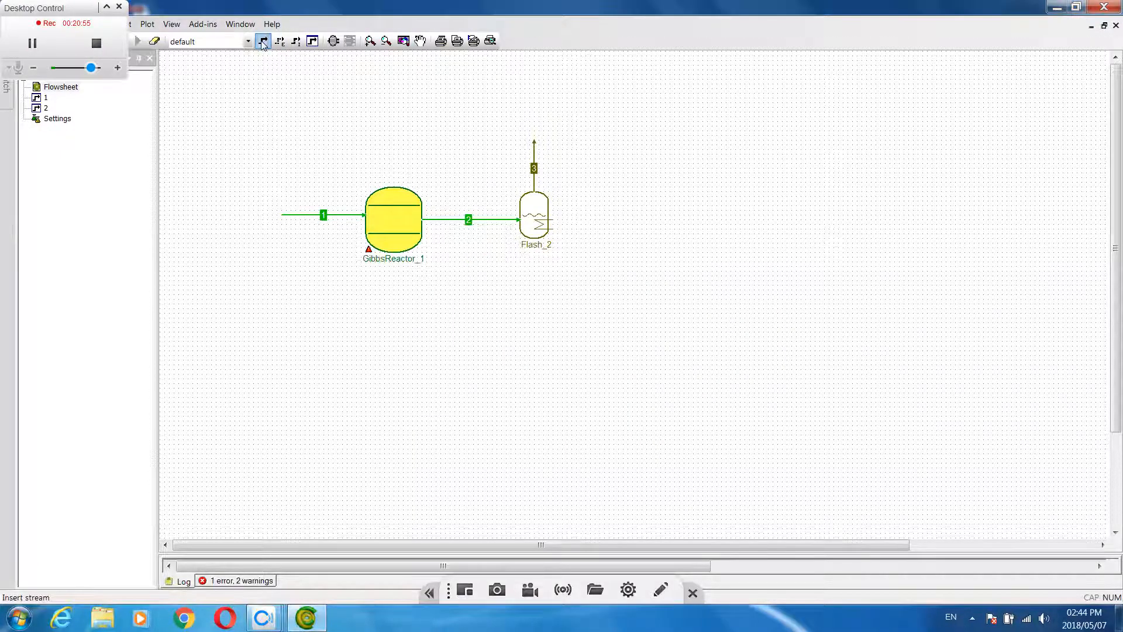
{"action": "left_click", "coordinate": [533, 241]}
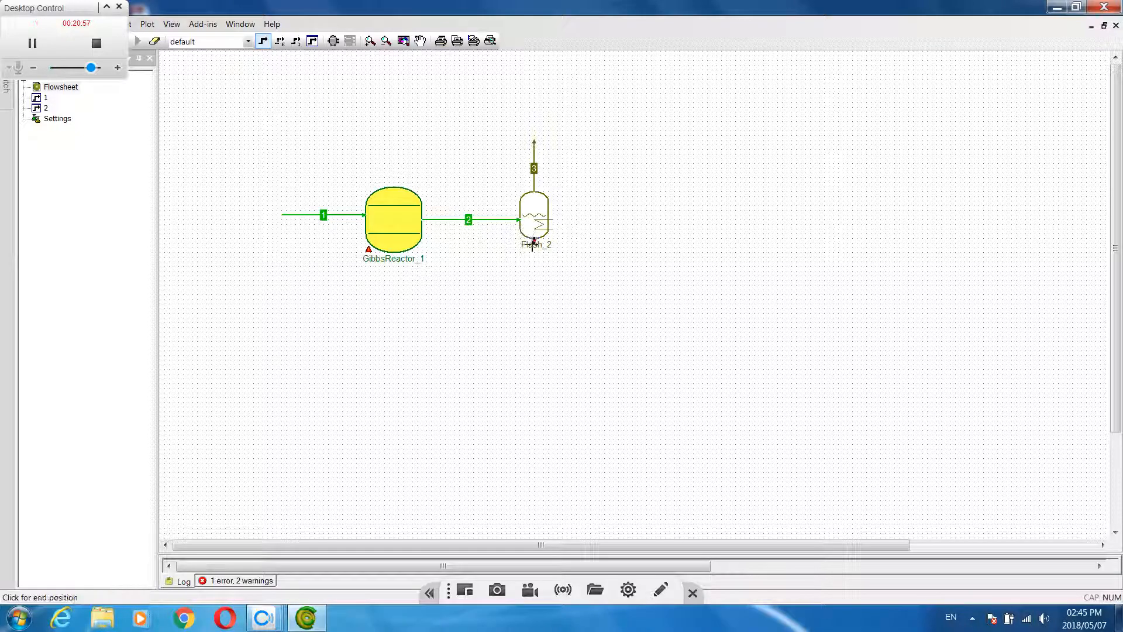
{"action": "left_click", "coordinate": [588, 279]}
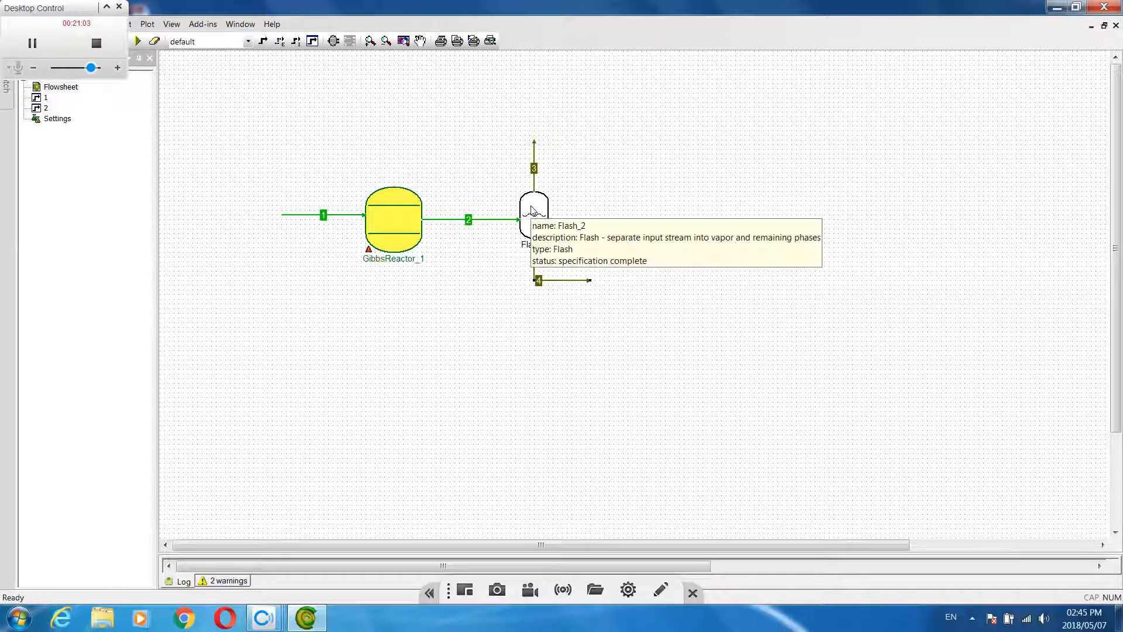
Solve the flowsheet and review the solve log of the flash unit
{"action": "left_click", "coordinate": [137, 42]}
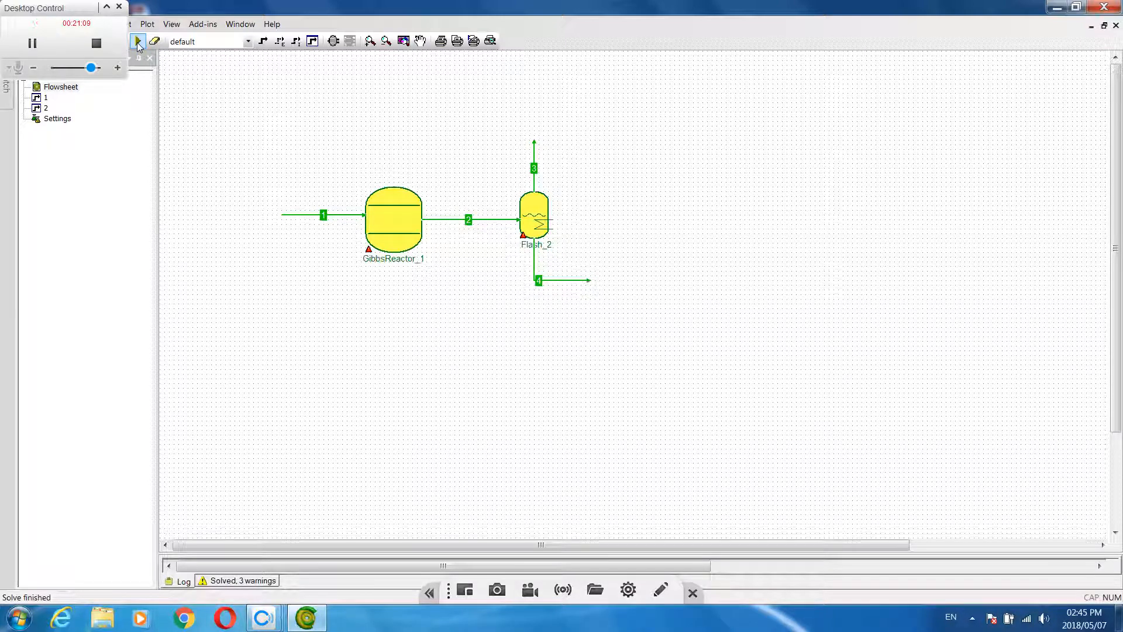
{"action": "left_click", "coordinate": [533, 220]}
{"action": "double_click", "coordinate": [532, 220]}
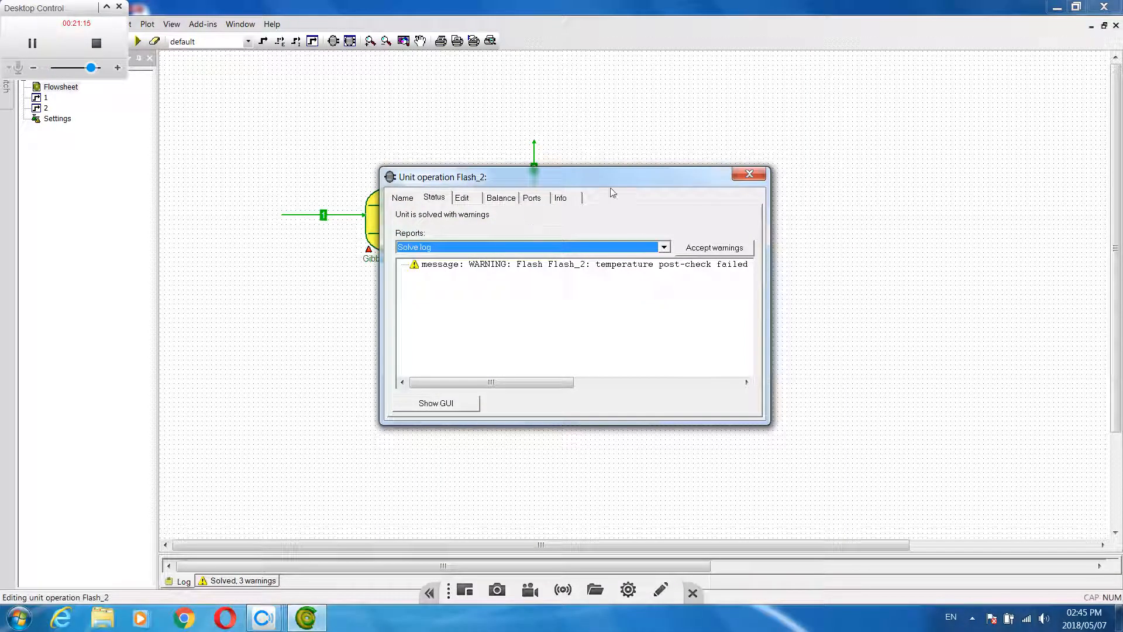
{"action": "left_click_drag", "start_coordinate": [617, 172], "coordinate": [785, 181]}
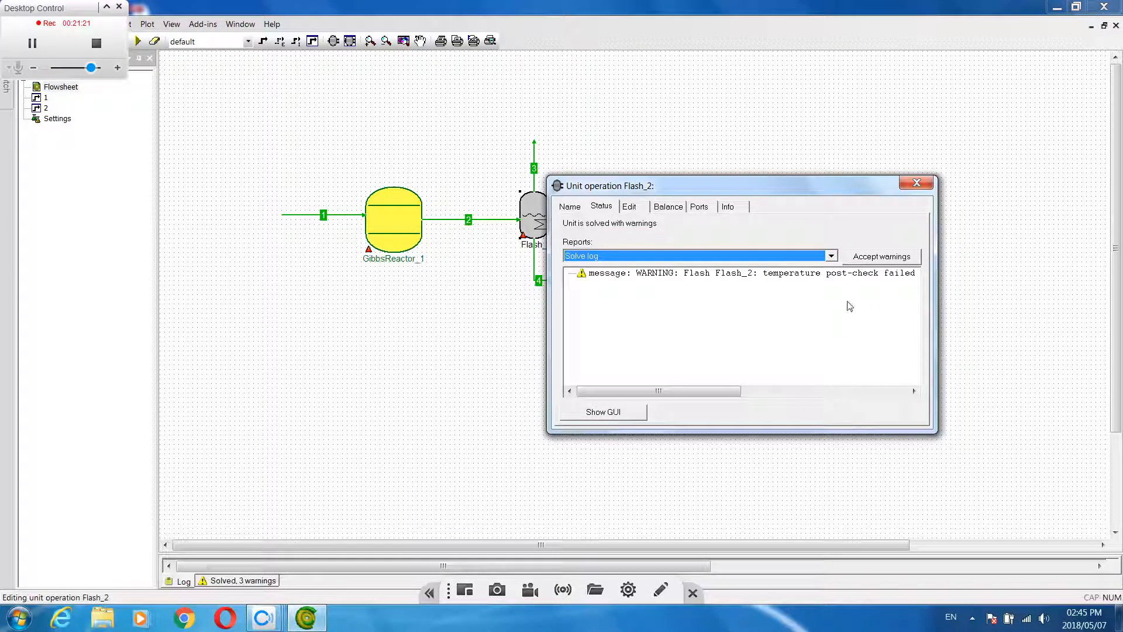
{"action": "left_click", "coordinate": [917, 183]}
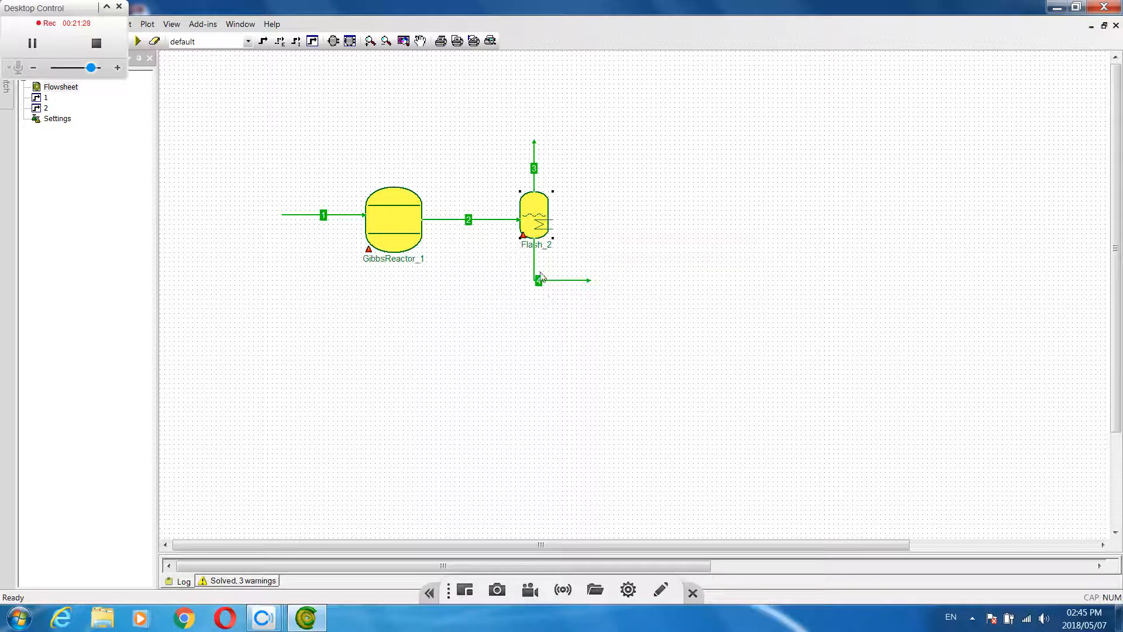
Examine the results of liquid stream 4 and vapor stream 3, returning to the flowsheet after each
{"action": "double_click", "coordinate": [534, 269]}
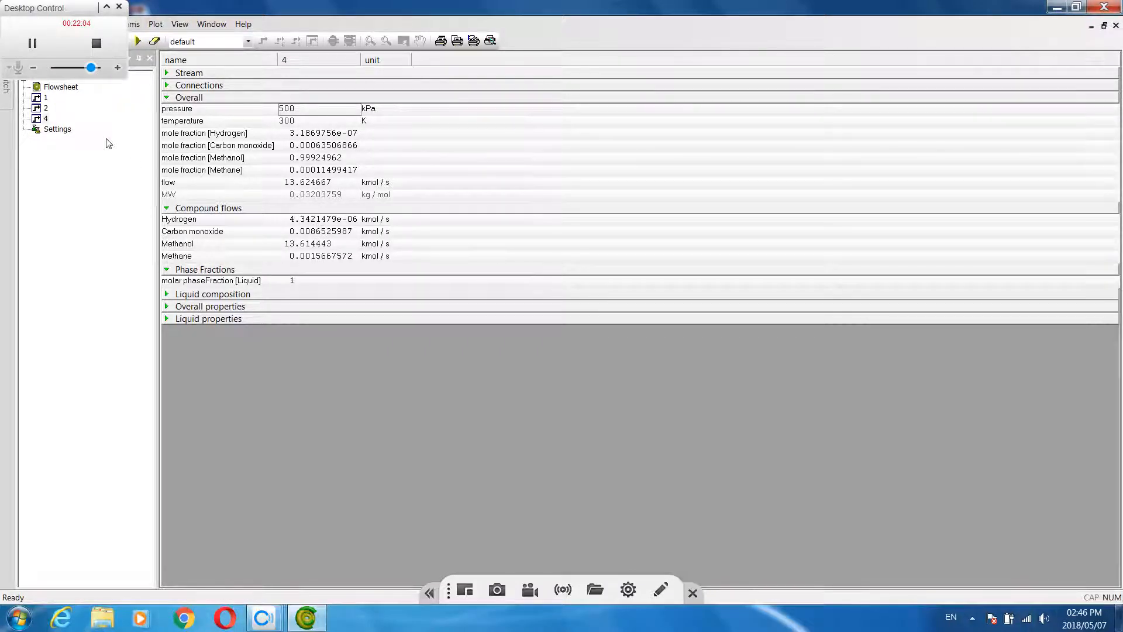
{"action": "double_click", "coordinate": [59, 87]}
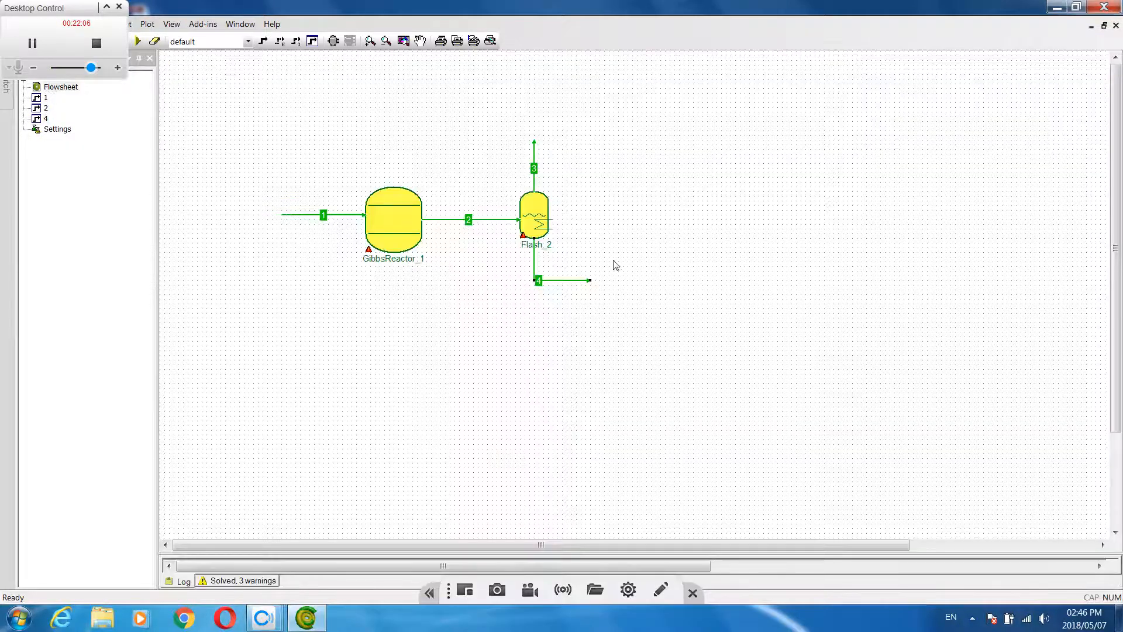
{"action": "double_click", "coordinate": [534, 161]}
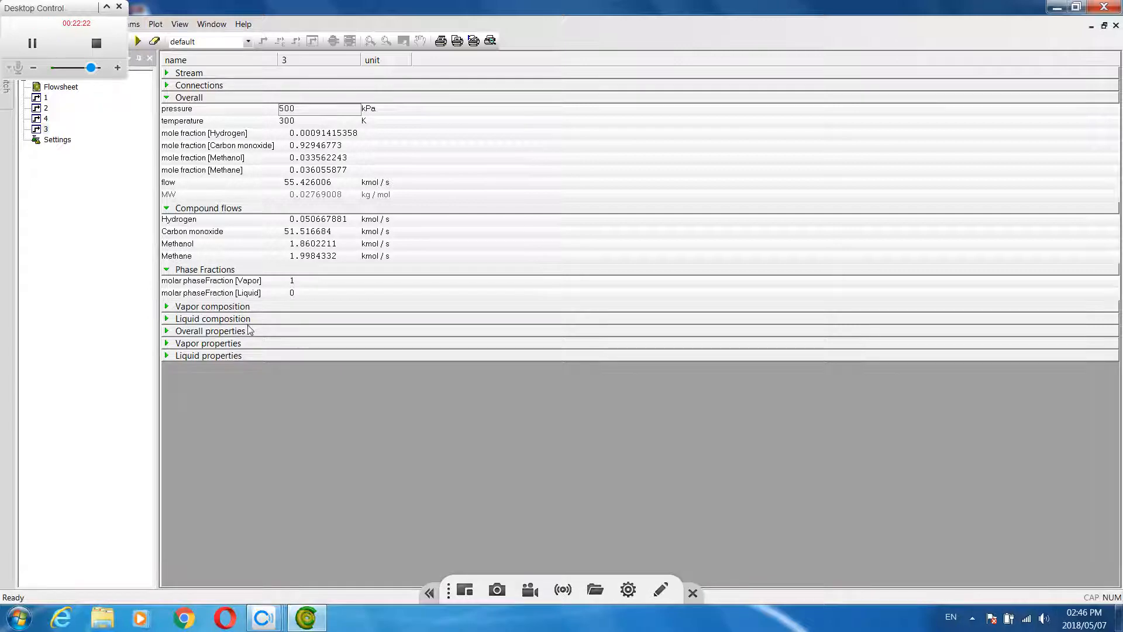
{"action": "double_click", "coordinate": [59, 88]}
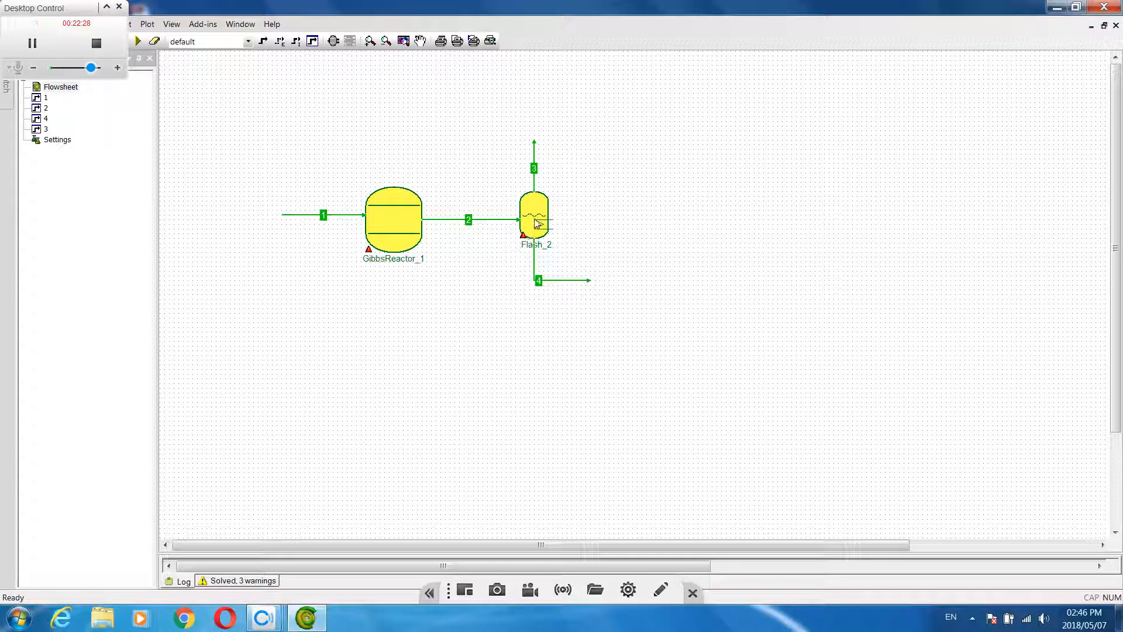
Insert a Splitter from the Mixers & Splitters category just above and right of the end of vapor stream 3
{"action": "mouse_move", "coordinate": [535, 220]}
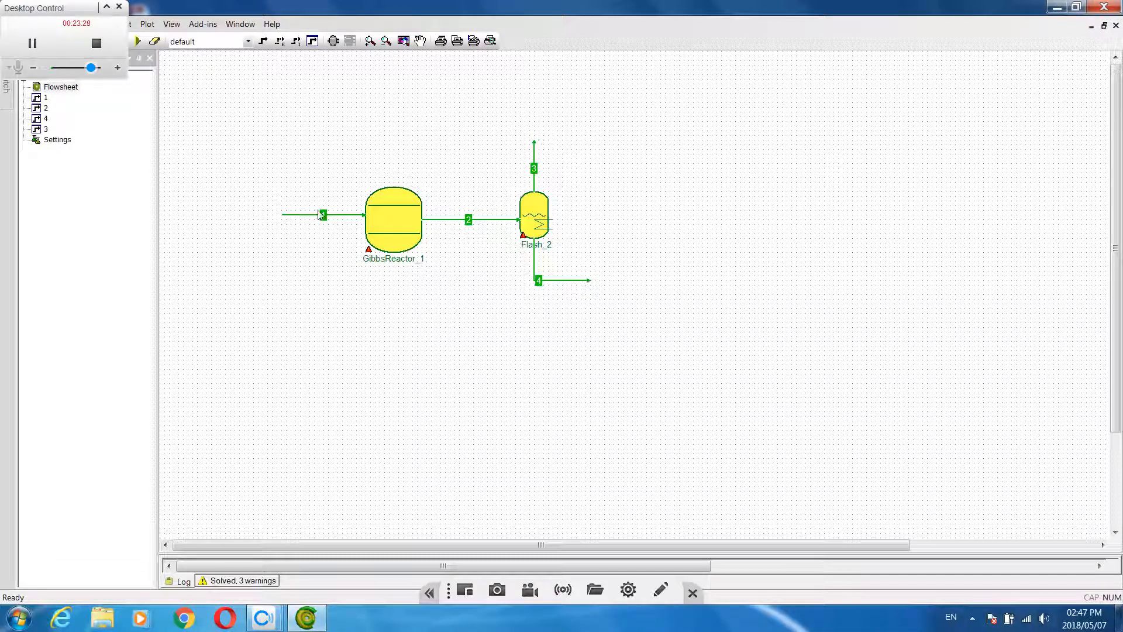
{"action": "mouse_move", "coordinate": [297, 221]}
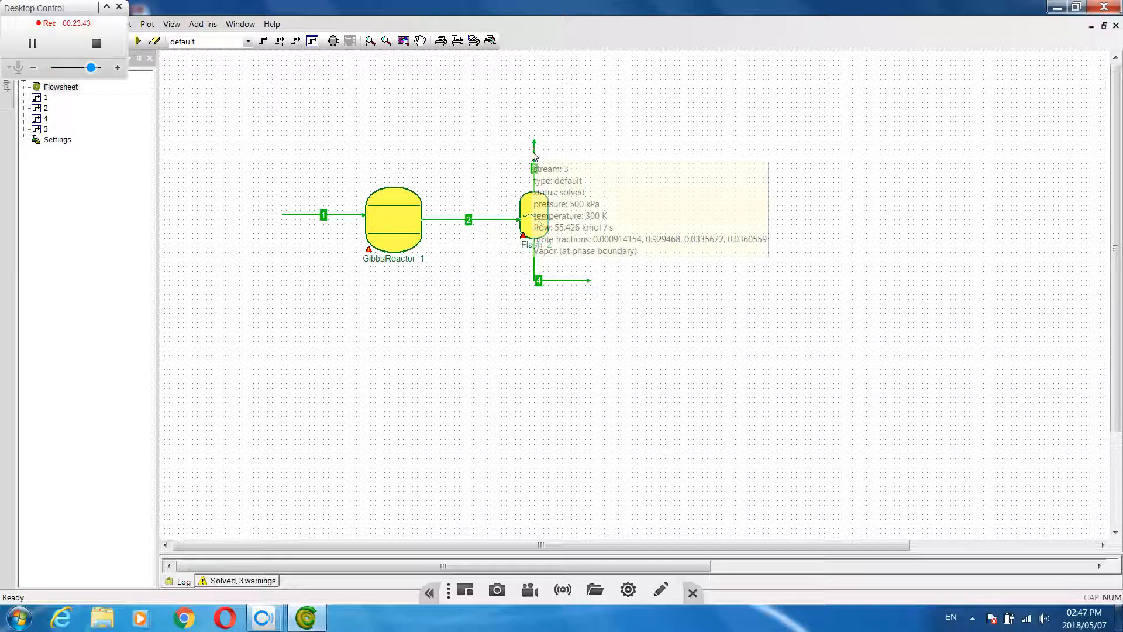
{"action": "left_click", "coordinate": [333, 41]}
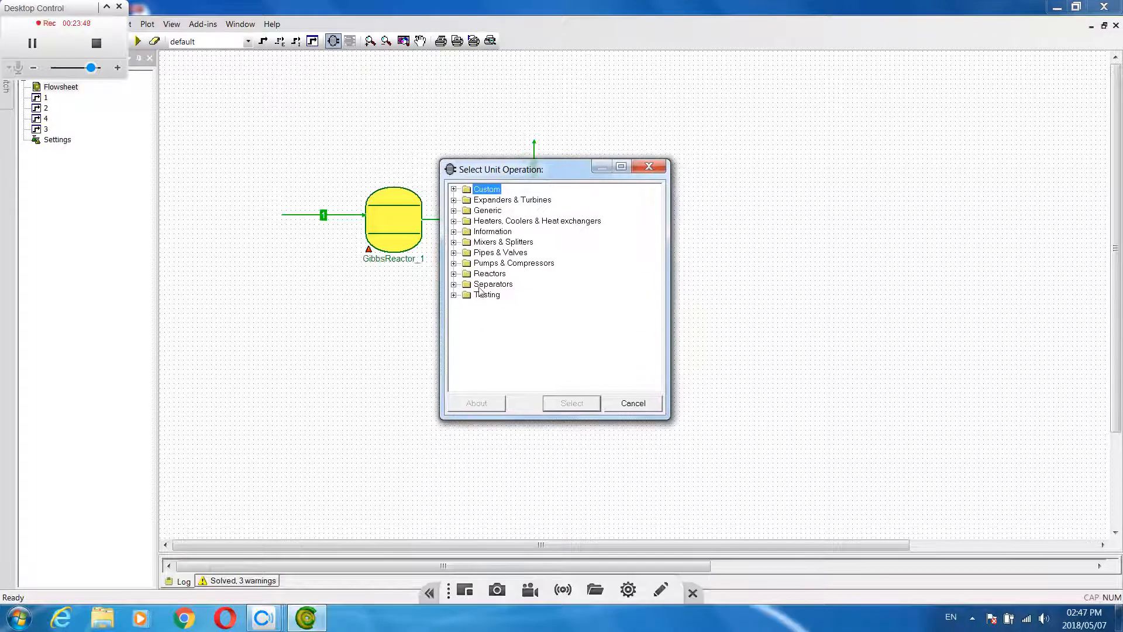
{"action": "left_click", "coordinate": [455, 285]}
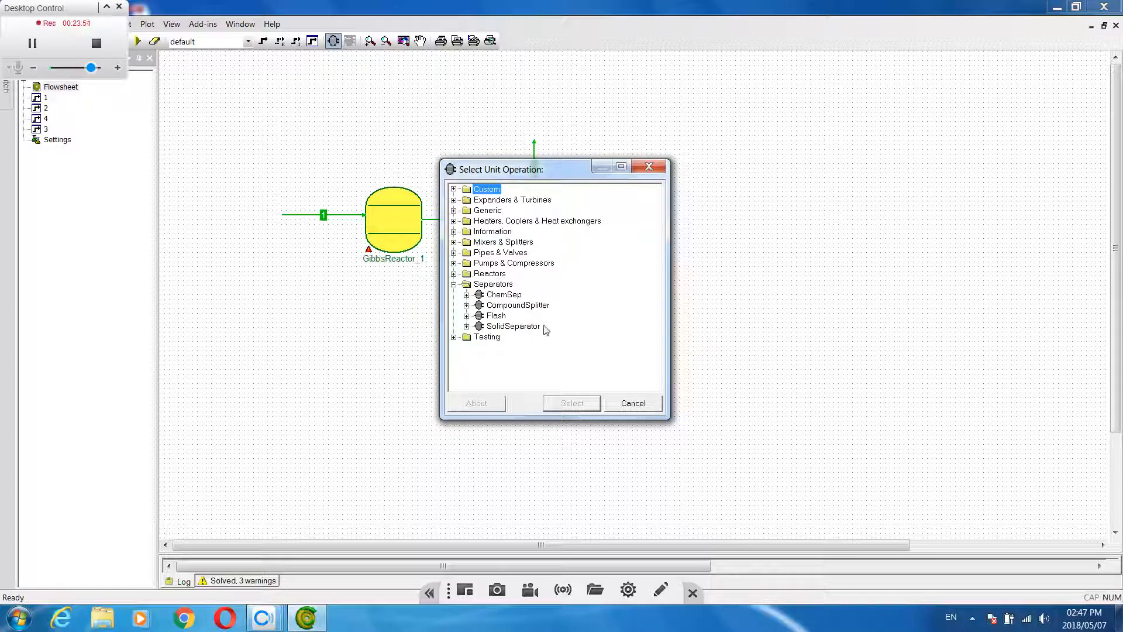
{"action": "left_click", "coordinate": [455, 285]}
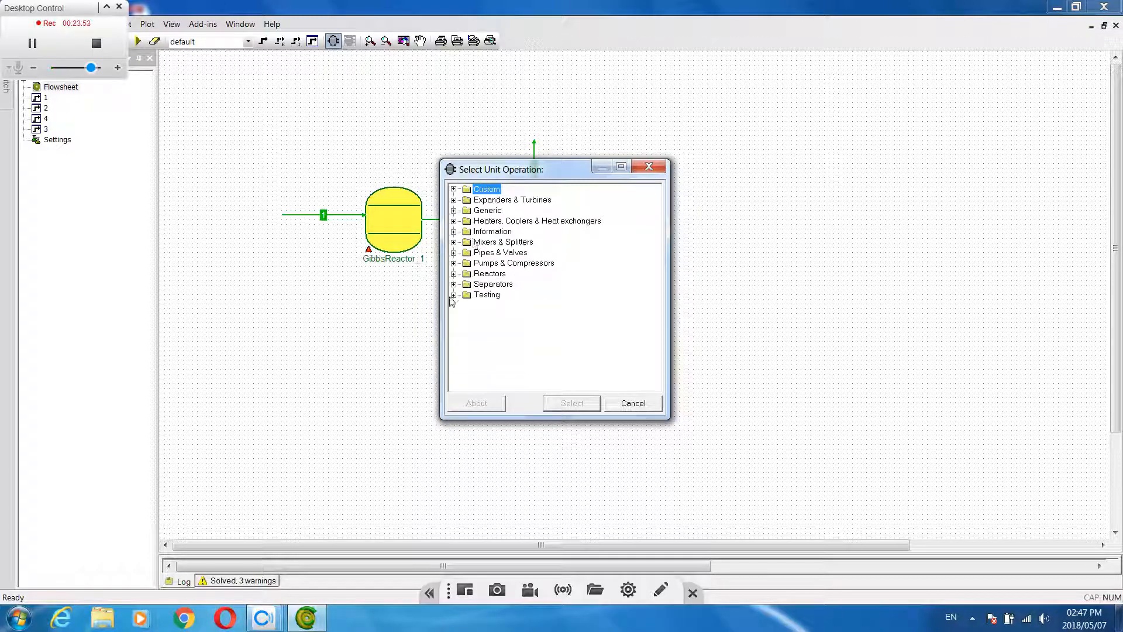
{"action": "left_click", "coordinate": [454, 242]}
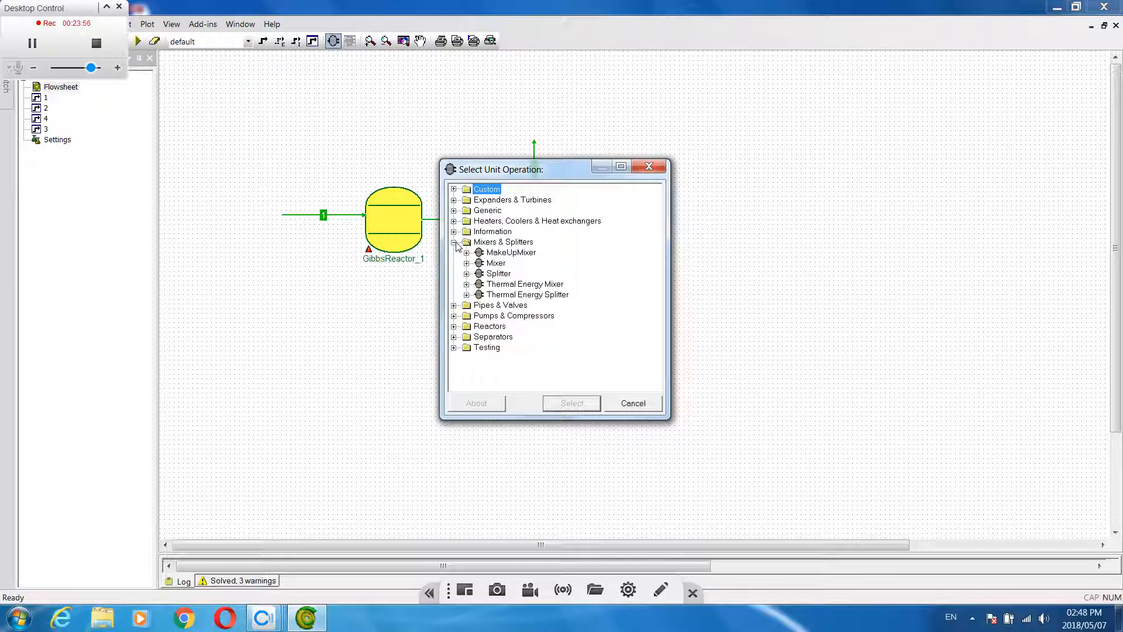
{"action": "left_click", "coordinate": [497, 274]}
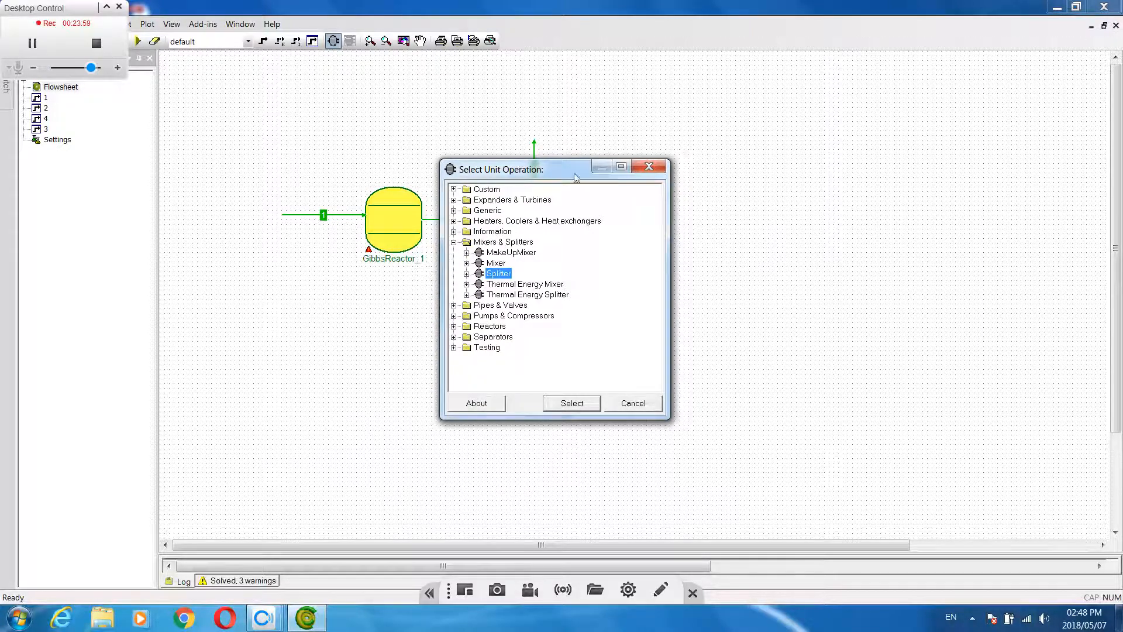
{"action": "left_click_drag", "start_coordinate": [576, 176], "coordinate": [387, 189]}
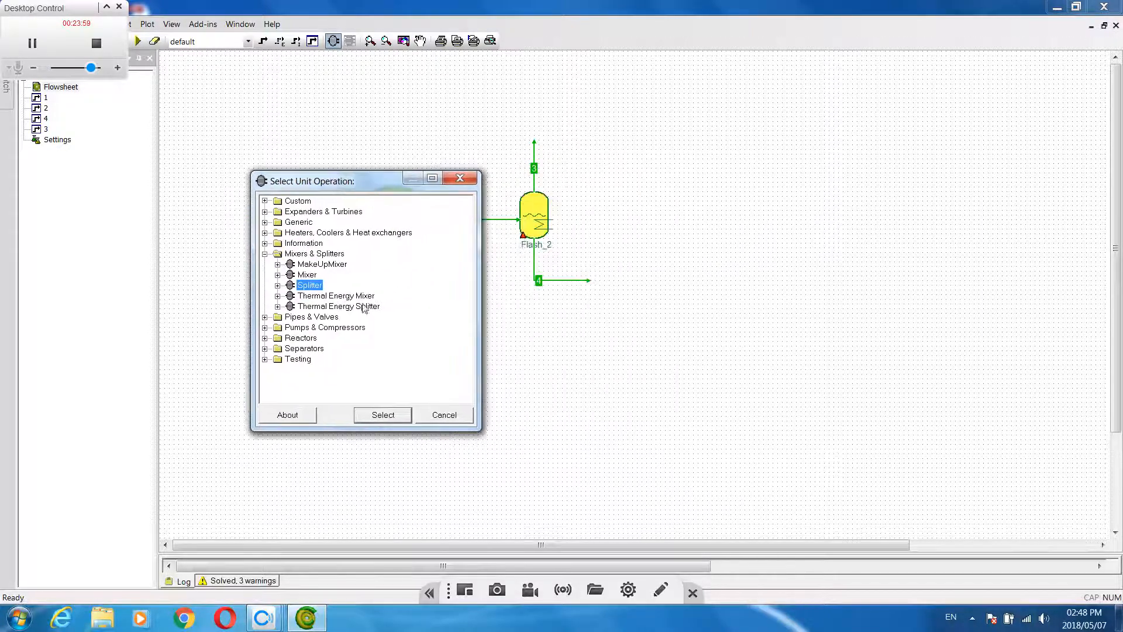
{"action": "left_click", "coordinate": [384, 414]}
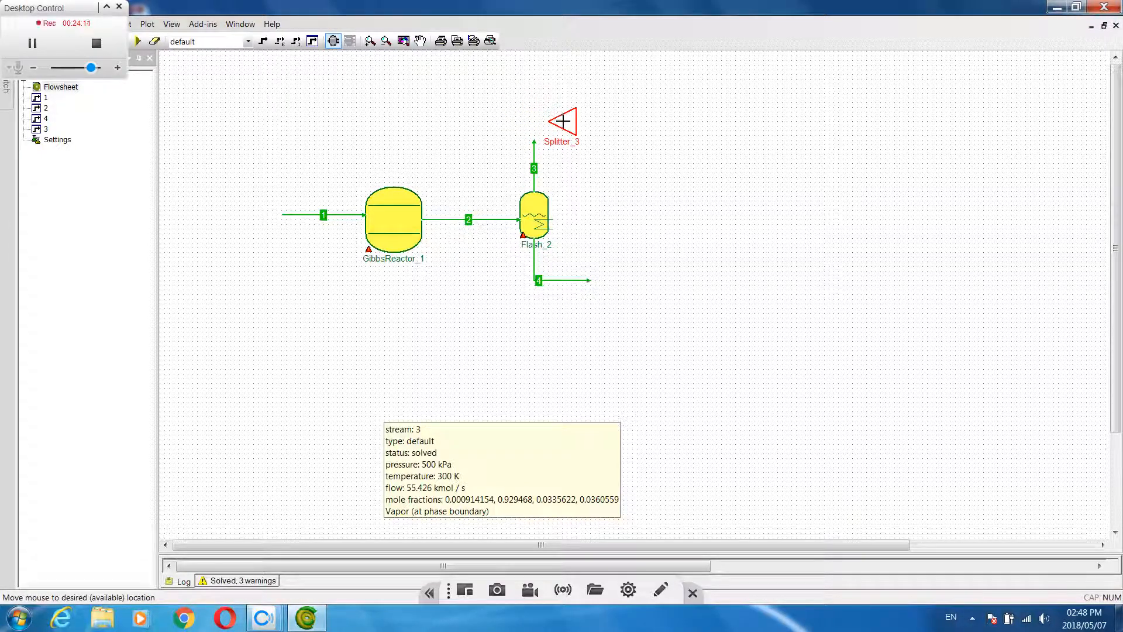
{"action": "left_click", "coordinate": [562, 121]}
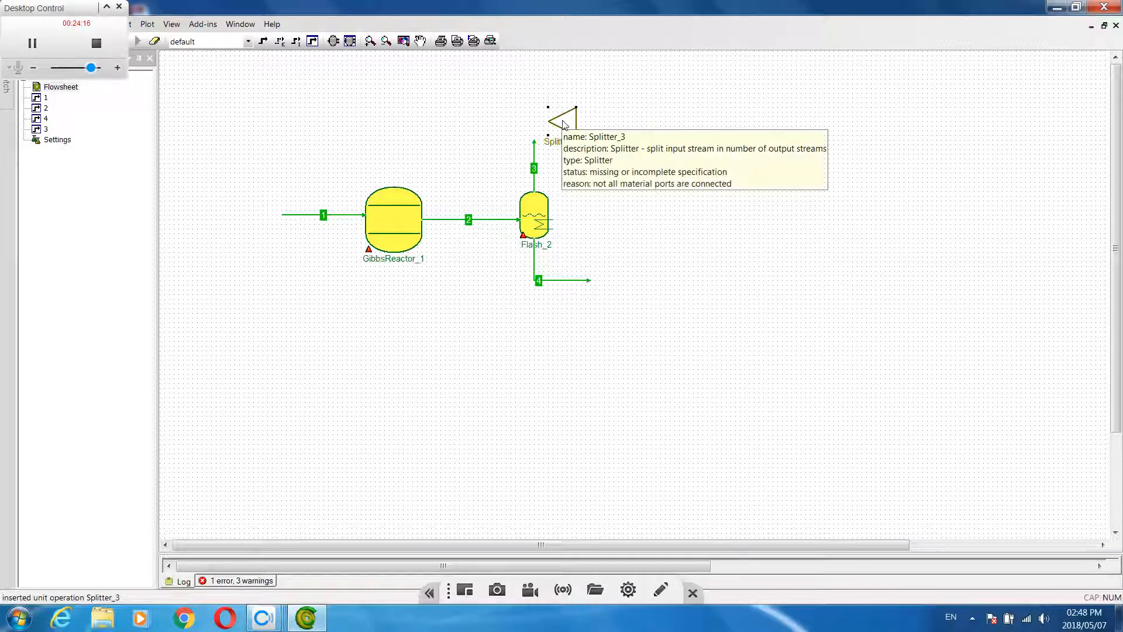
Review the splitter's pressure drop, outlets and split factors, leaving its settings as they are
{"action": "double_click", "coordinate": [563, 125]}
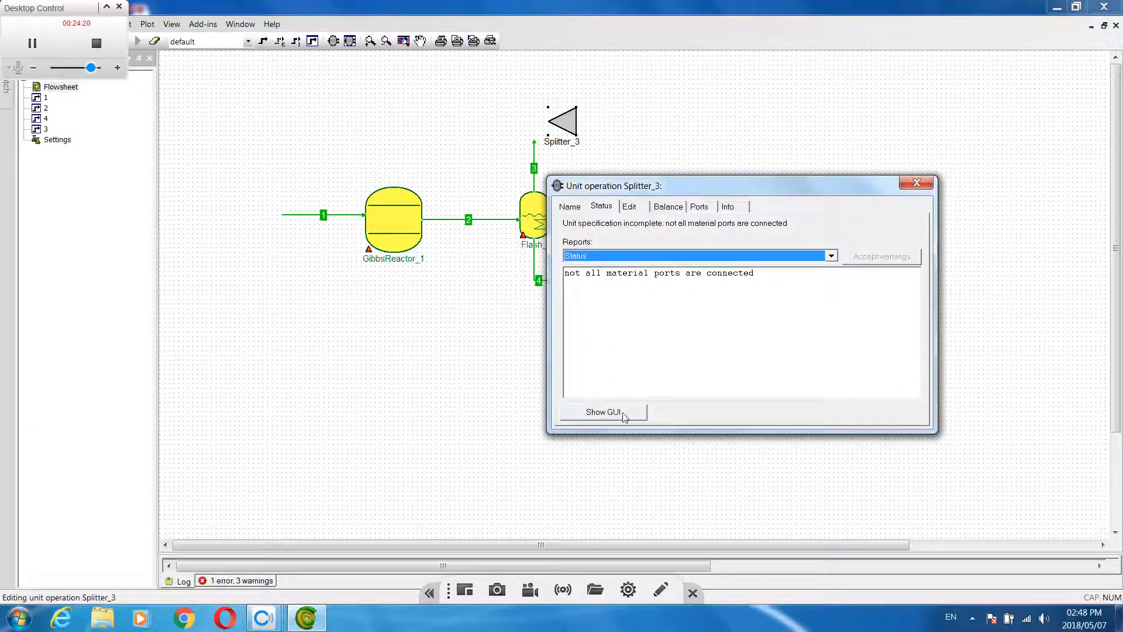
{"action": "left_click", "coordinate": [604, 412]}
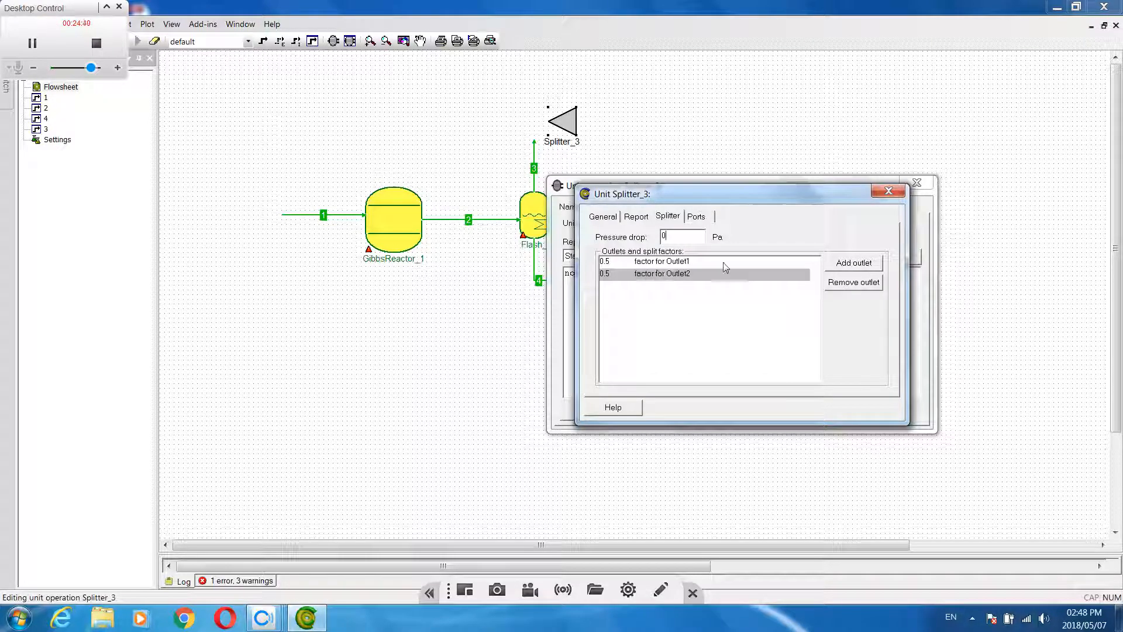
{"action": "left_click", "coordinate": [890, 193]}
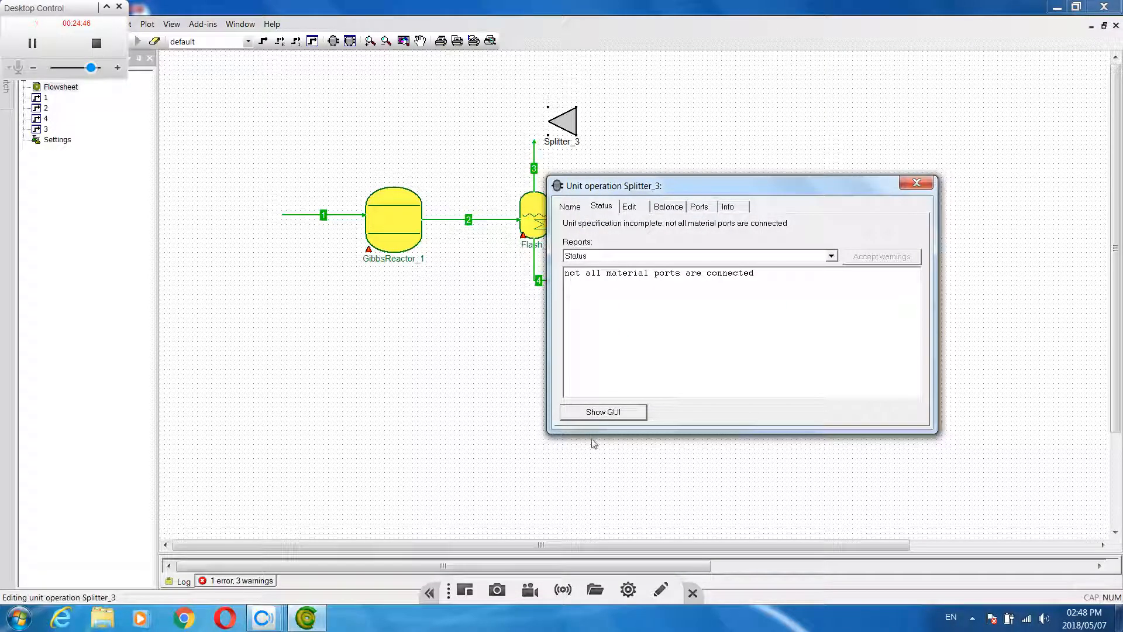
{"action": "left_click", "coordinate": [917, 183]}
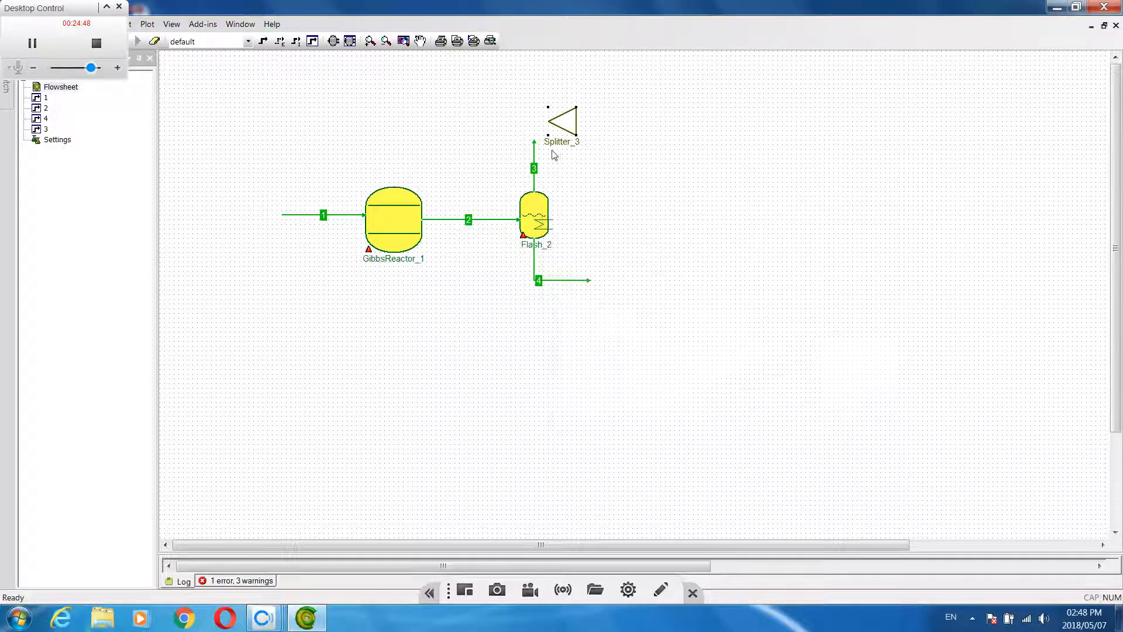
Connect the end of stream 3 to the splitter inlet and attach a new outgoing material stream to Outlet1
{"action": "left_click_drag", "start_coordinate": [532, 141], "coordinate": [548, 120]}
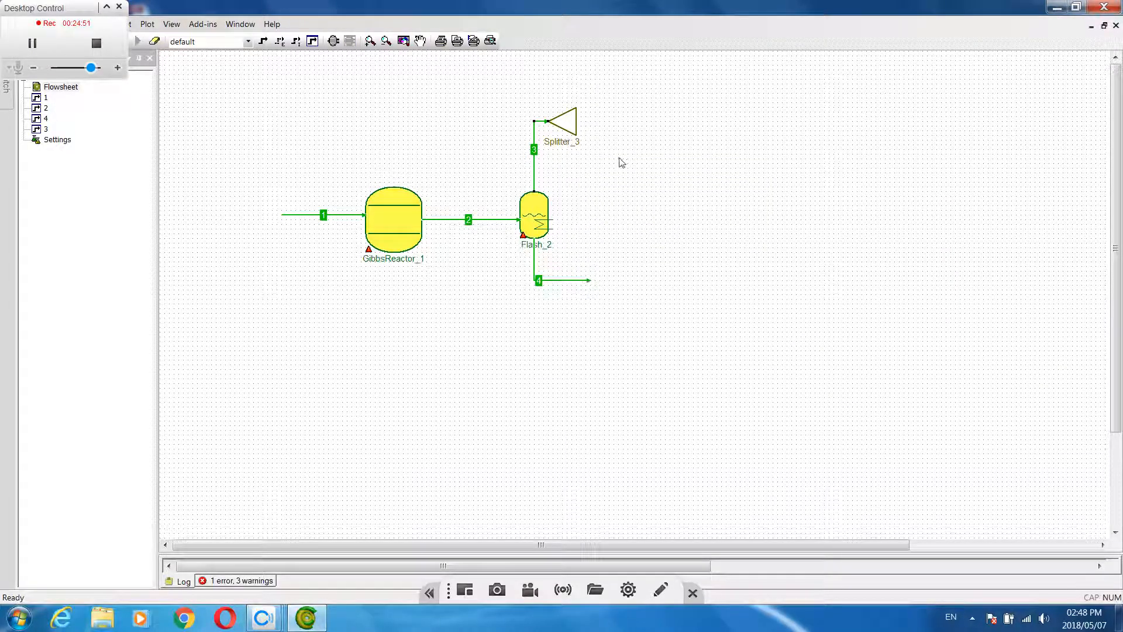
{"action": "left_click", "coordinate": [263, 41]}
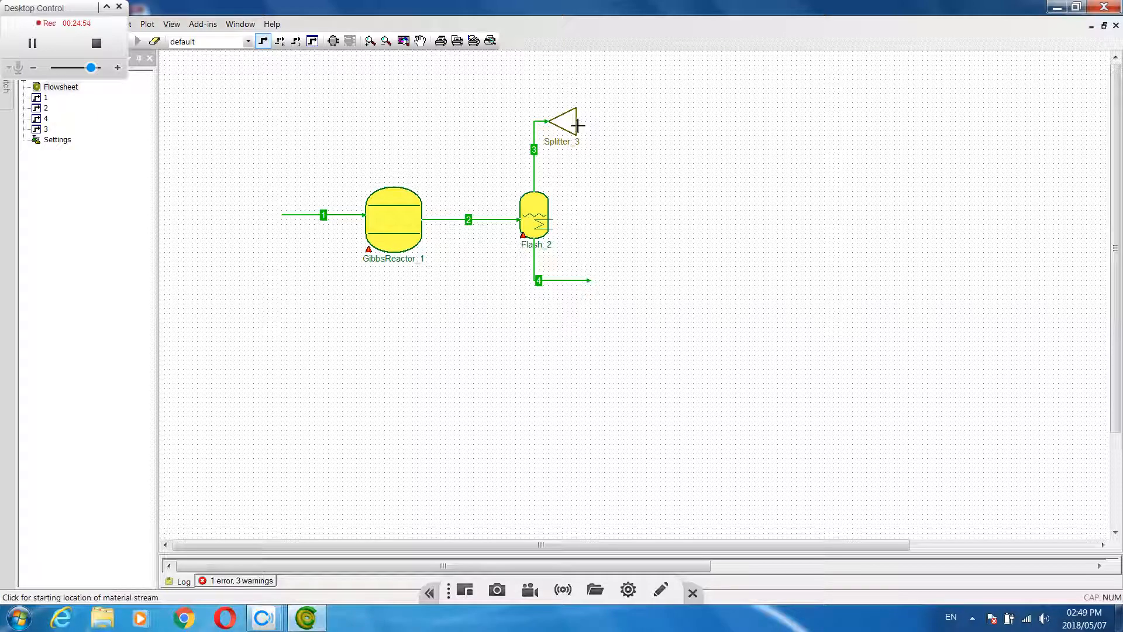
{"action": "left_click", "coordinate": [618, 125]}
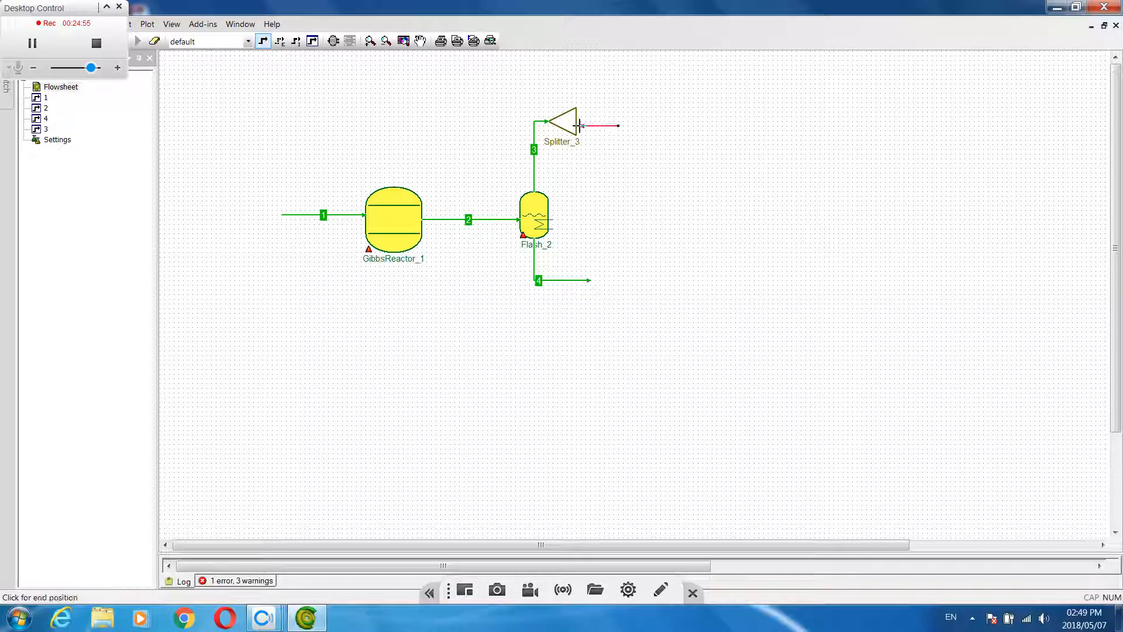
{"action": "left_click", "coordinate": [651, 126]}
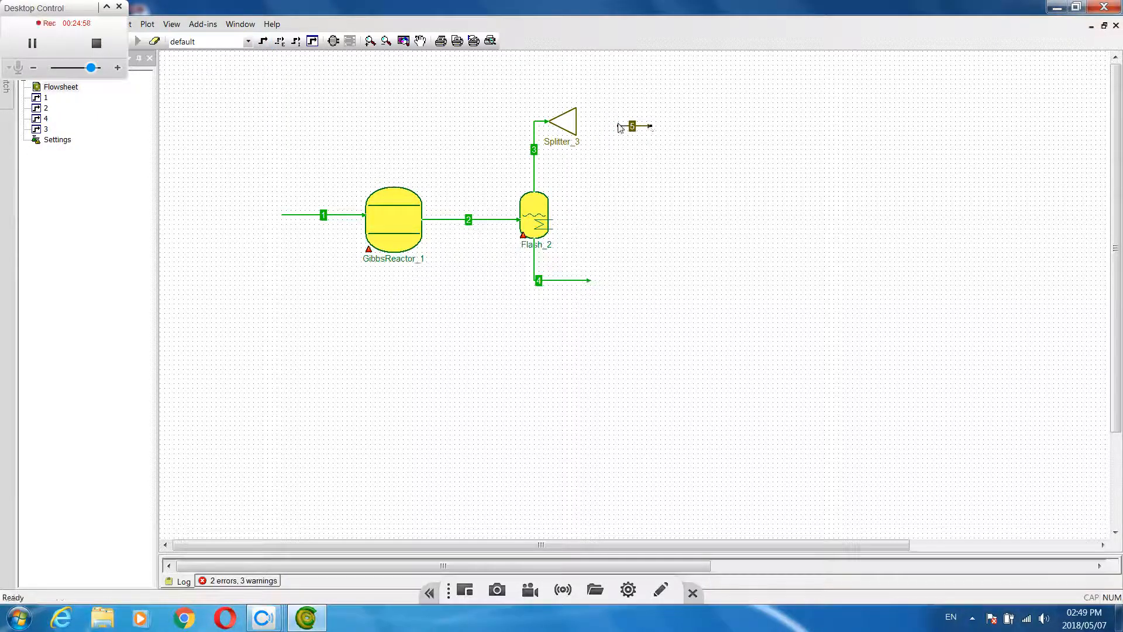
{"action": "left_click_drag", "start_coordinate": [618, 126], "coordinate": [576, 126]}
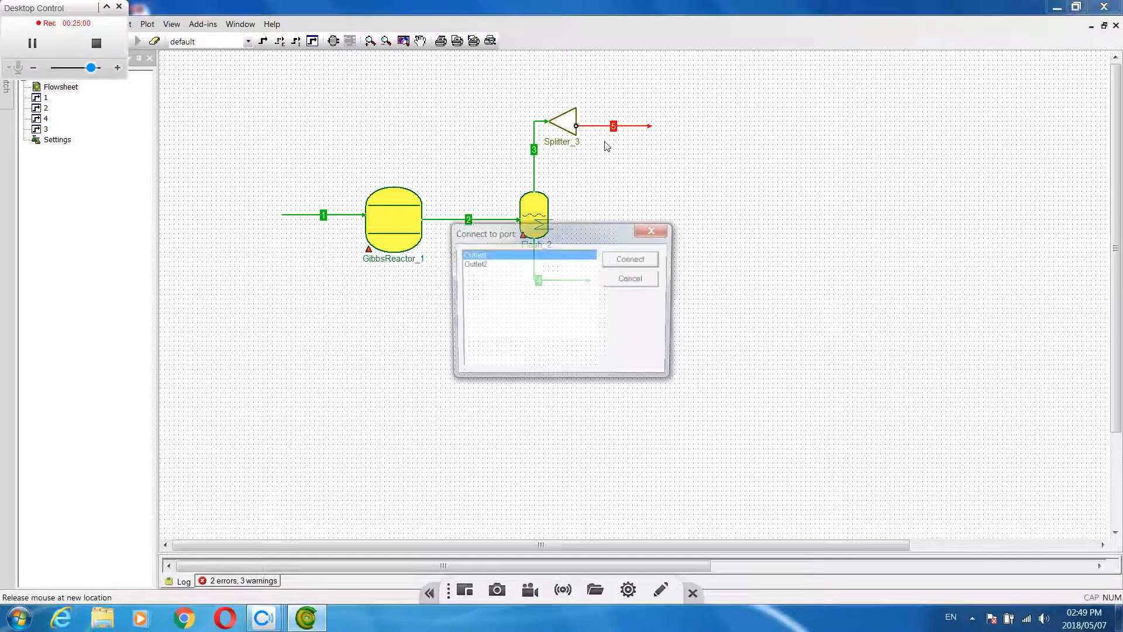
{"action": "left_click", "coordinate": [633, 260]}
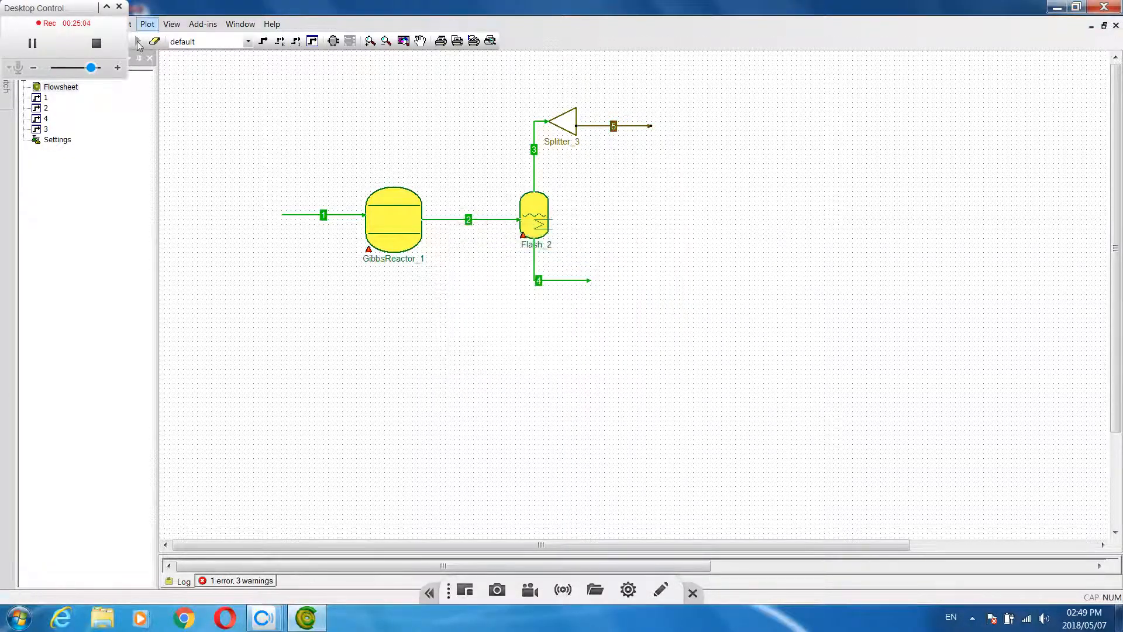
Draw a material stream from the splitter's free outlet up and back over the reactor, ending above feed stream 1
{"action": "left_click", "coordinate": [263, 41]}
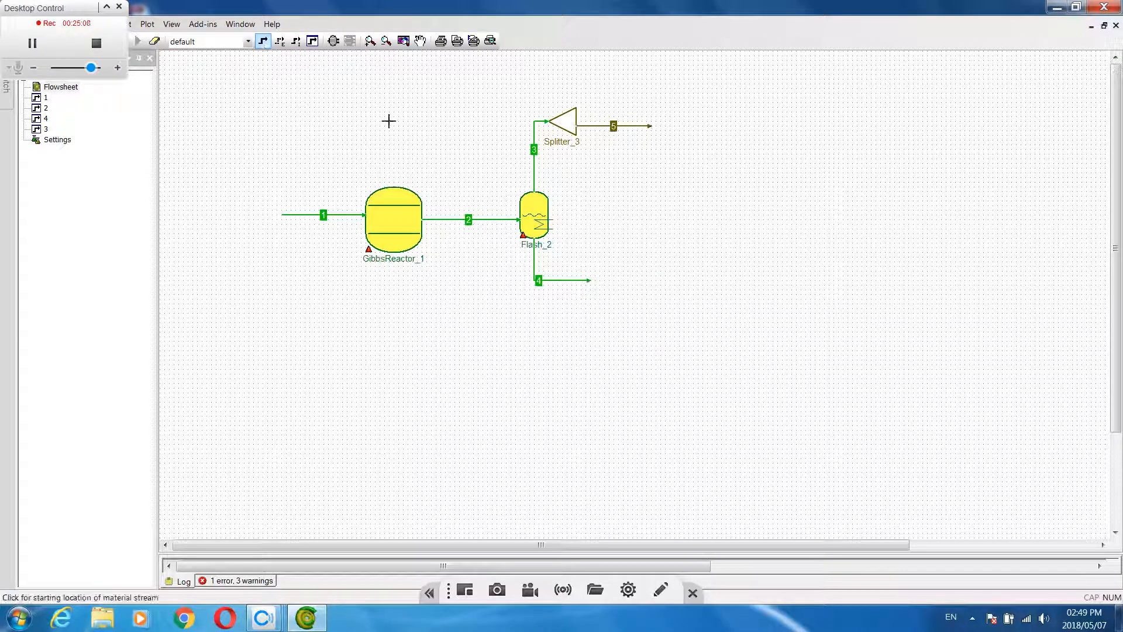
{"action": "left_click", "coordinate": [576, 115]}
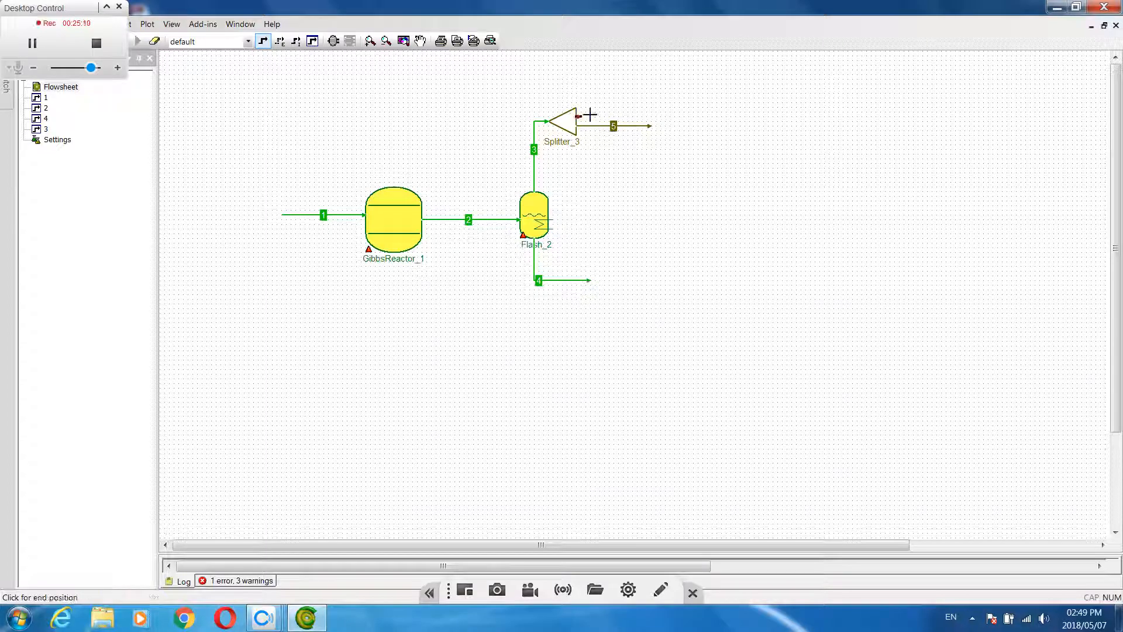
{"action": "left_click_drag", "start_coordinate": [577, 58], "coordinate": [323, 74]}
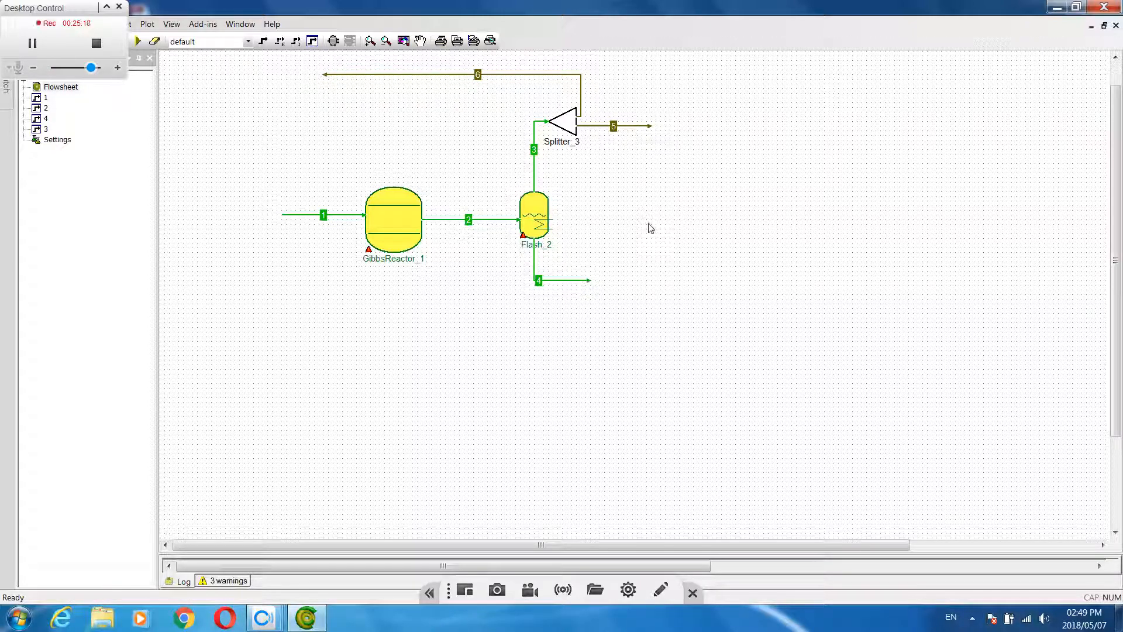
Check the splitter's port connections, report and general information, and set its split factor for Outlet1 to 0.05
{"action": "double_click", "coordinate": [566, 128]}
{"action": "left_click", "coordinate": [591, 413]}
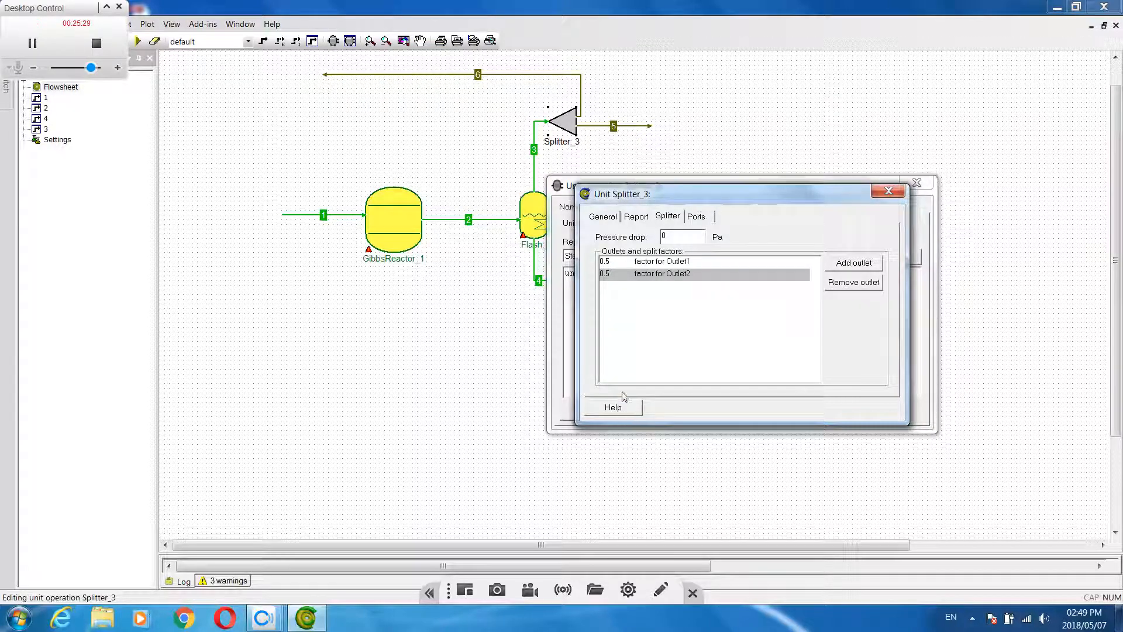
{"action": "left_click", "coordinate": [697, 217]}
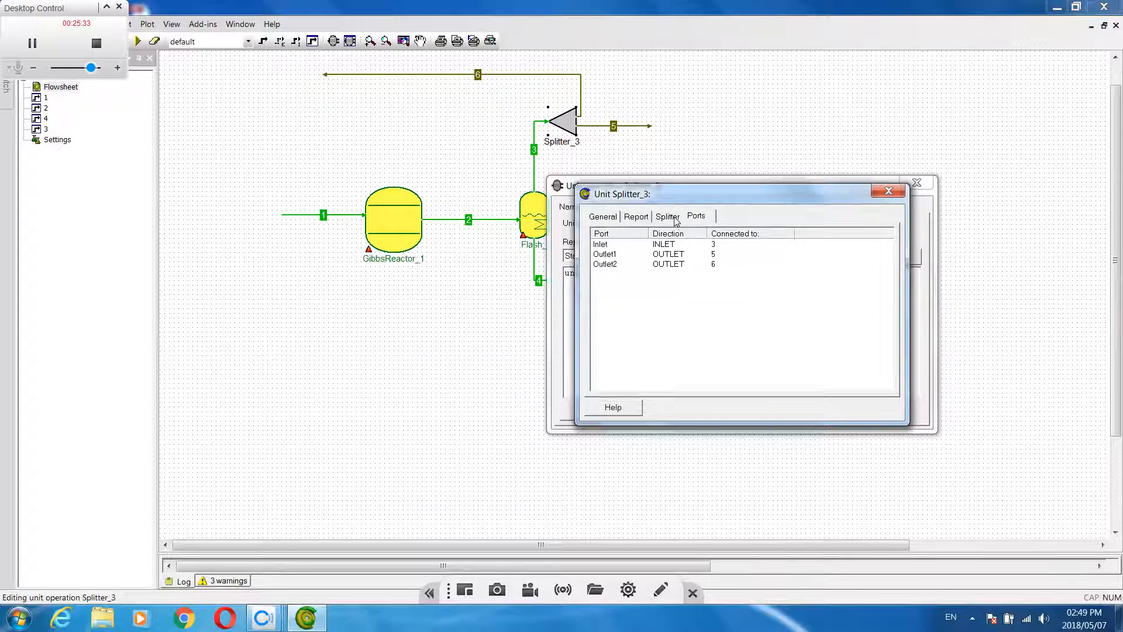
{"action": "left_click", "coordinate": [637, 218]}
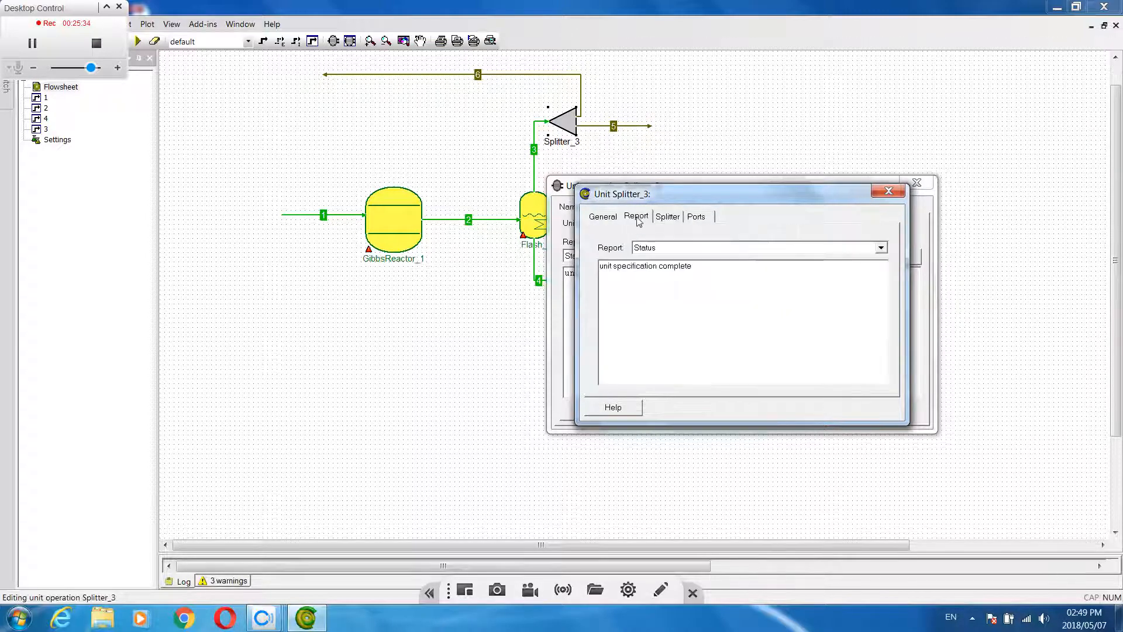
{"action": "left_click", "coordinate": [607, 219]}
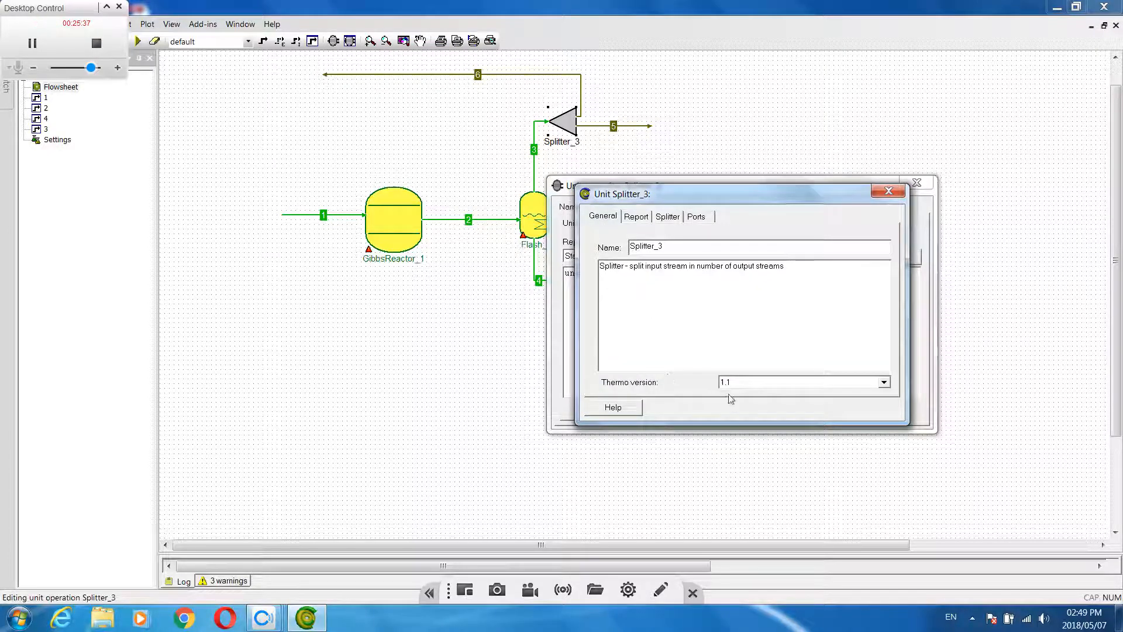
{"action": "left_click", "coordinate": [667, 218]}
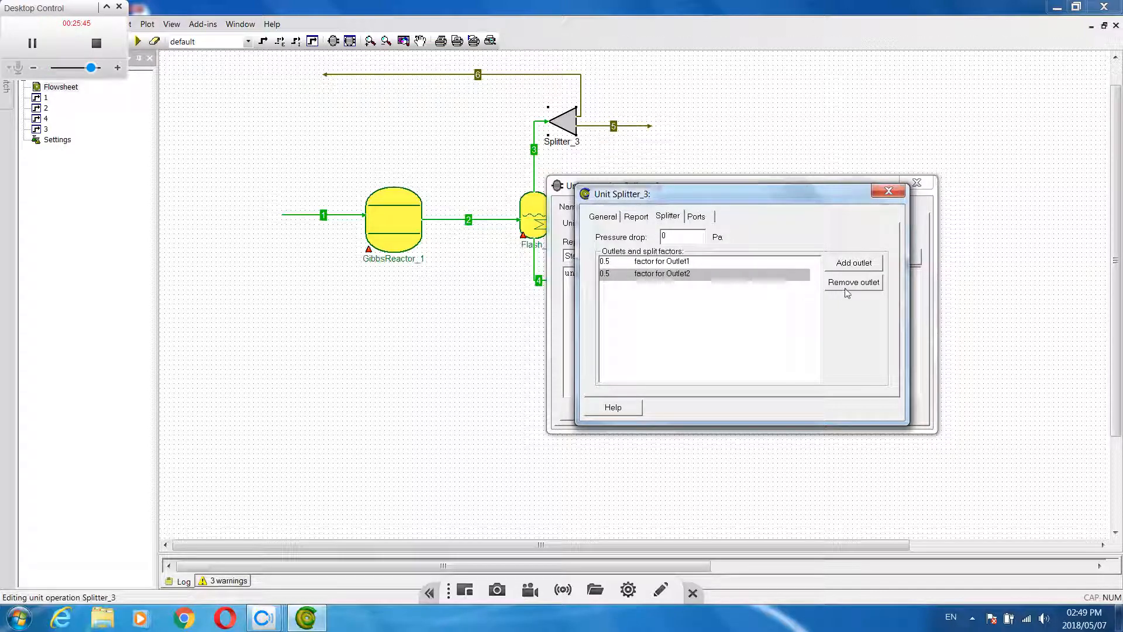
{"action": "double_click", "coordinate": [646, 264]}
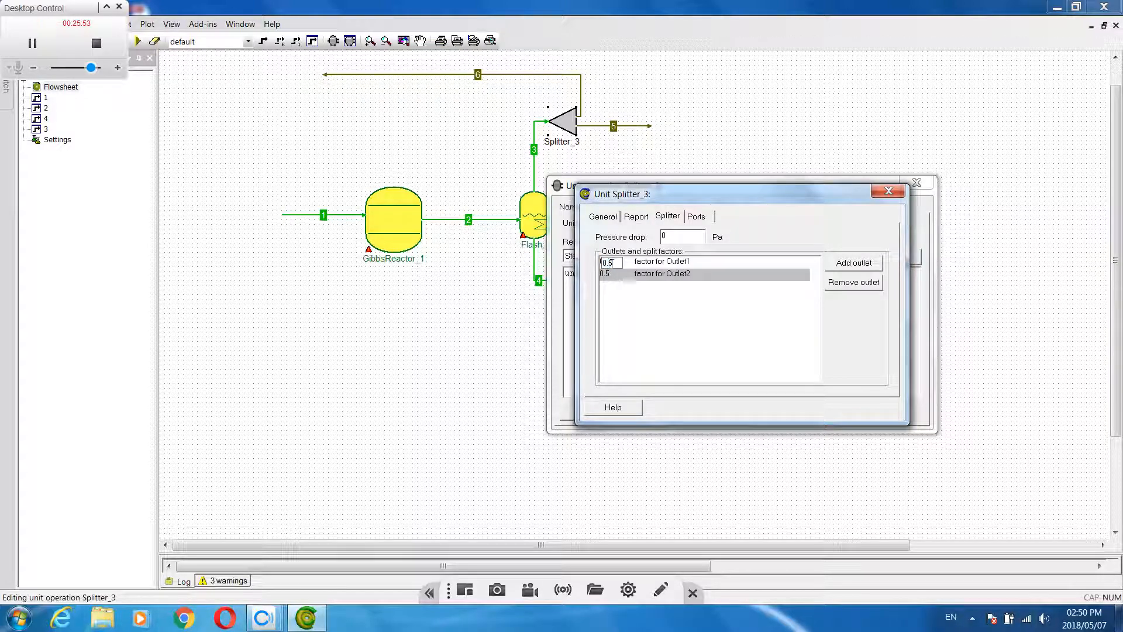
{"action": "type", "text": "0.05"}
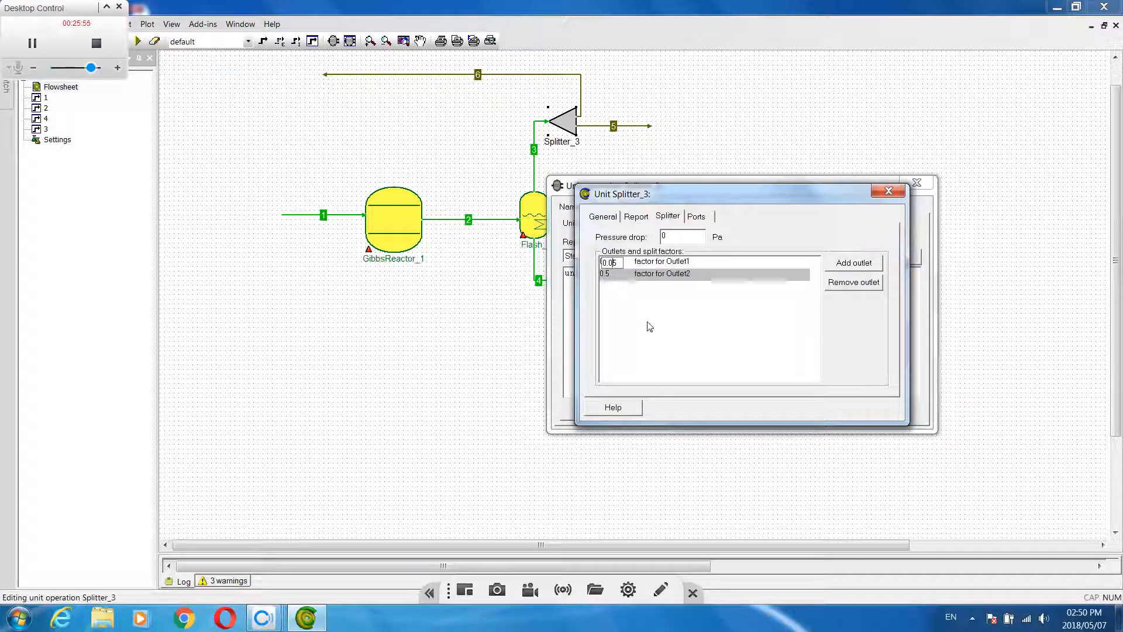
{"action": "key", "text": "Return"}
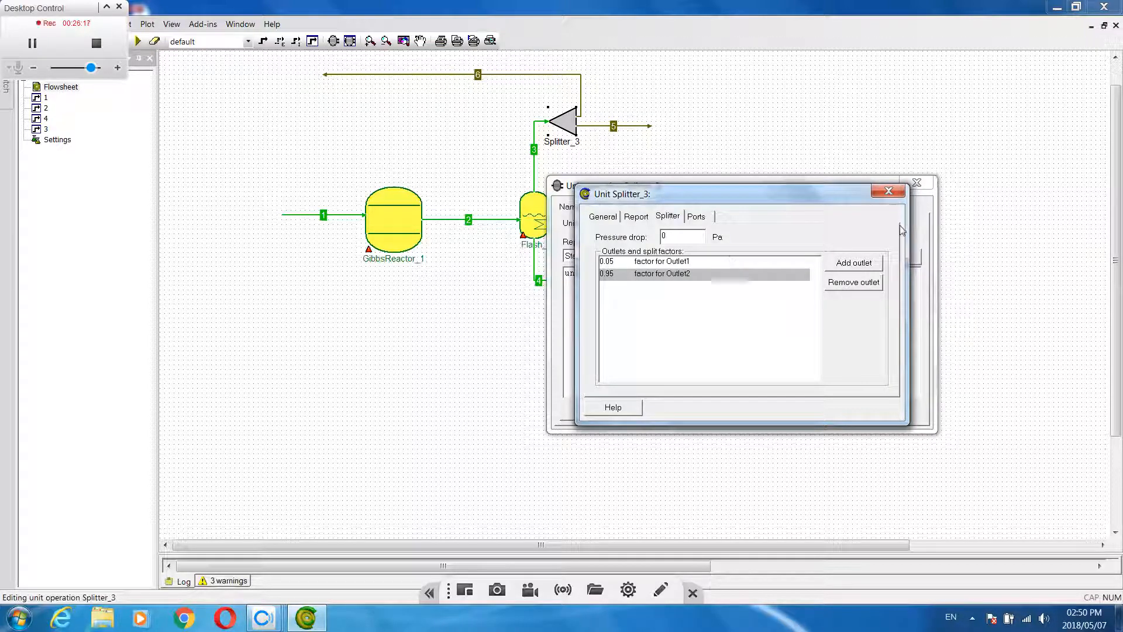
{"action": "left_click", "coordinate": [889, 191]}
{"action": "left_click", "coordinate": [921, 186]}
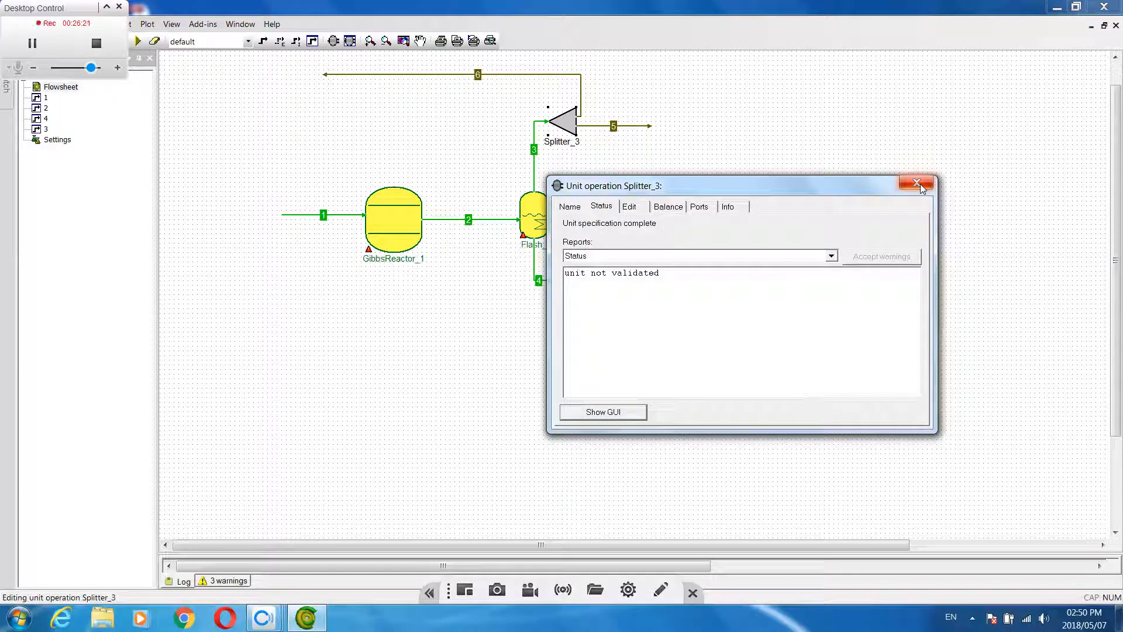
{"action": "left_click", "coordinate": [919, 184]}
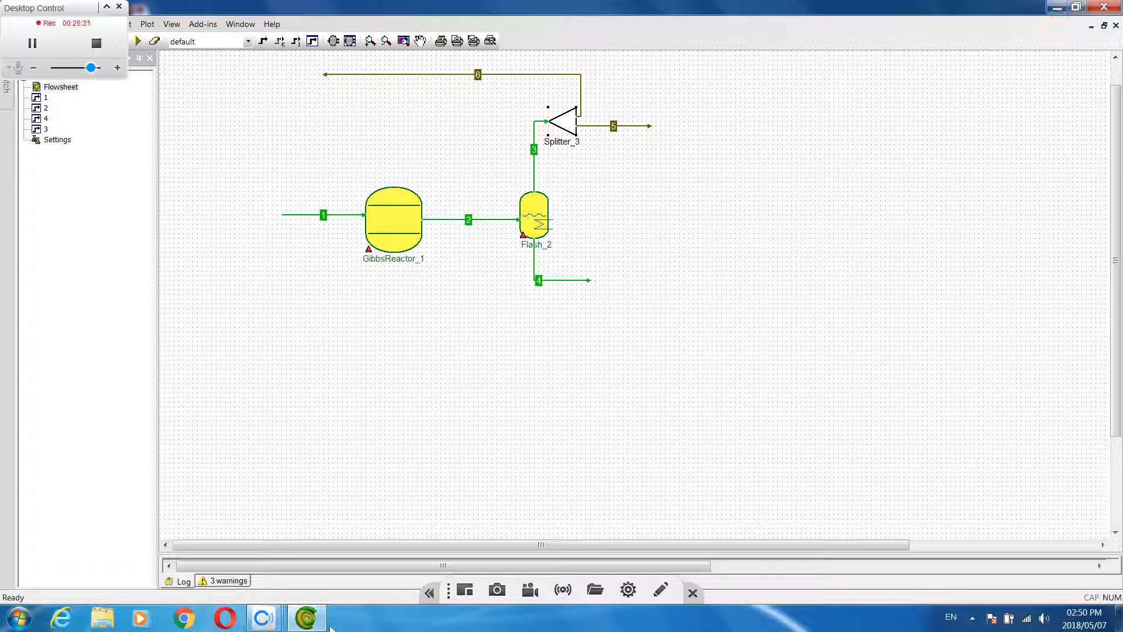
Consult the hand-drawn process diagram in the camera window, return to the flowsheet and solve it
{"action": "mouse_move", "coordinate": [272, 619]}
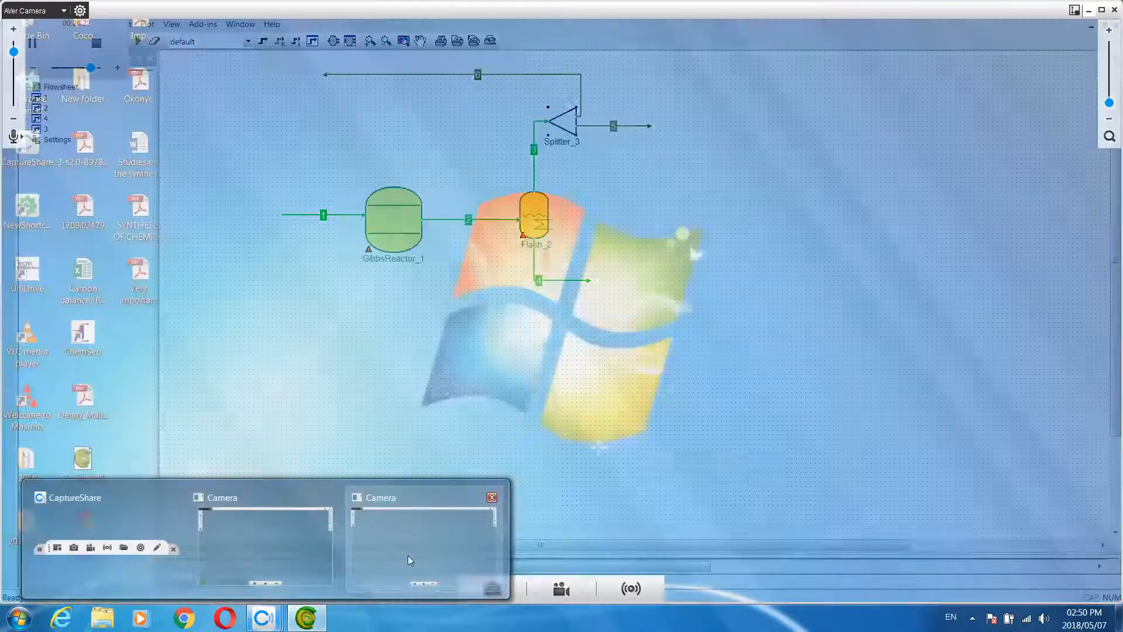
{"action": "left_click", "coordinate": [409, 556]}
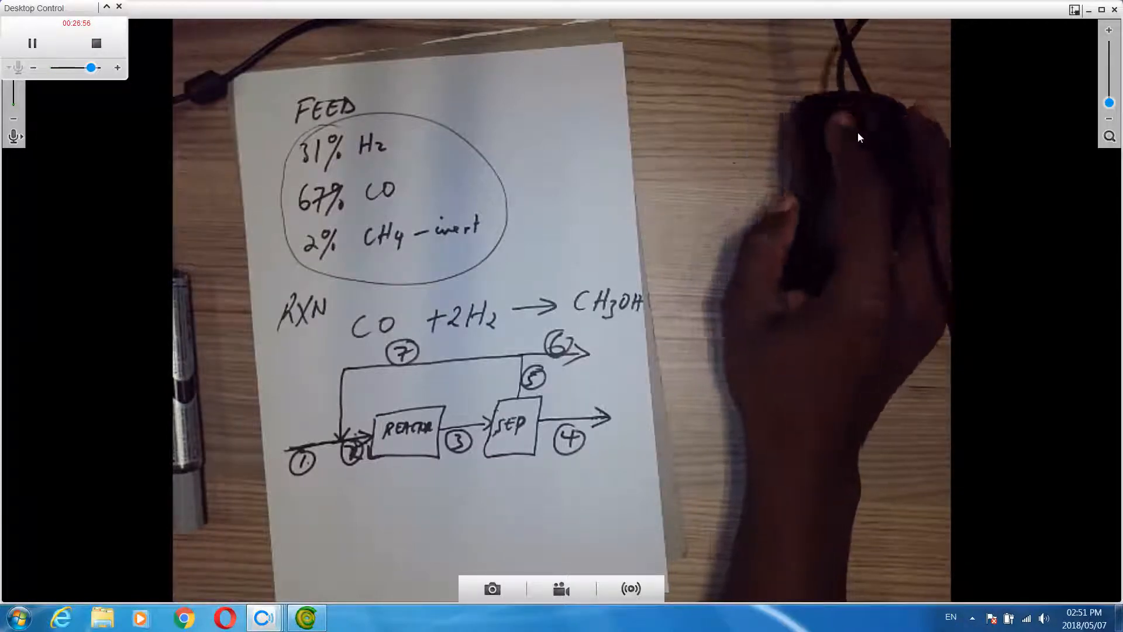
{"action": "left_click", "coordinate": [1088, 12]}
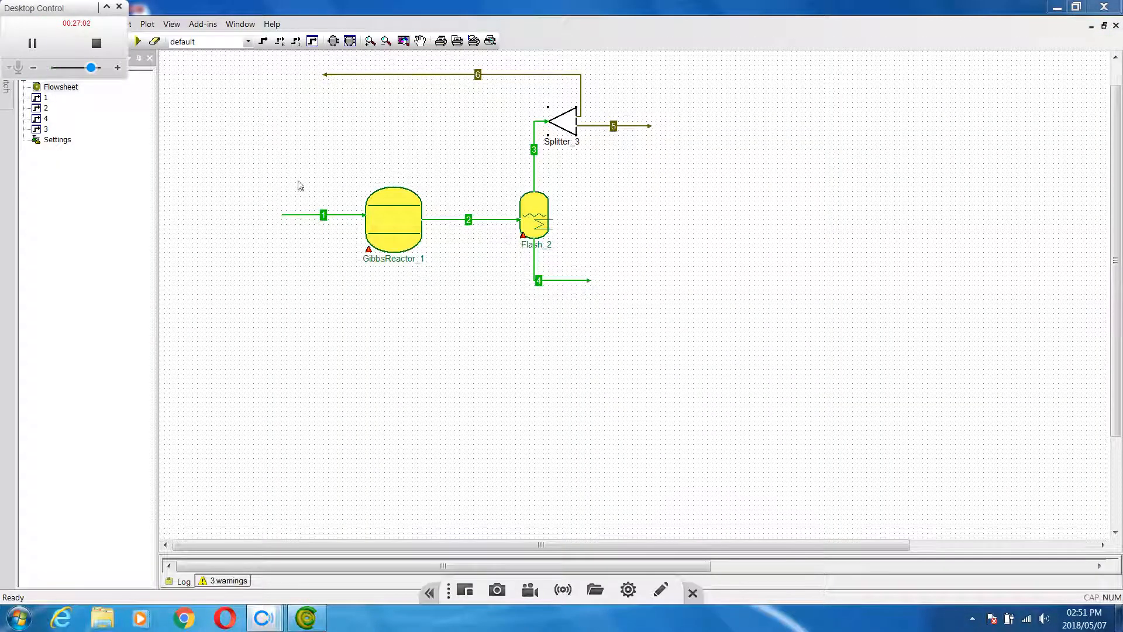
{"action": "left_click", "coordinate": [138, 42]}
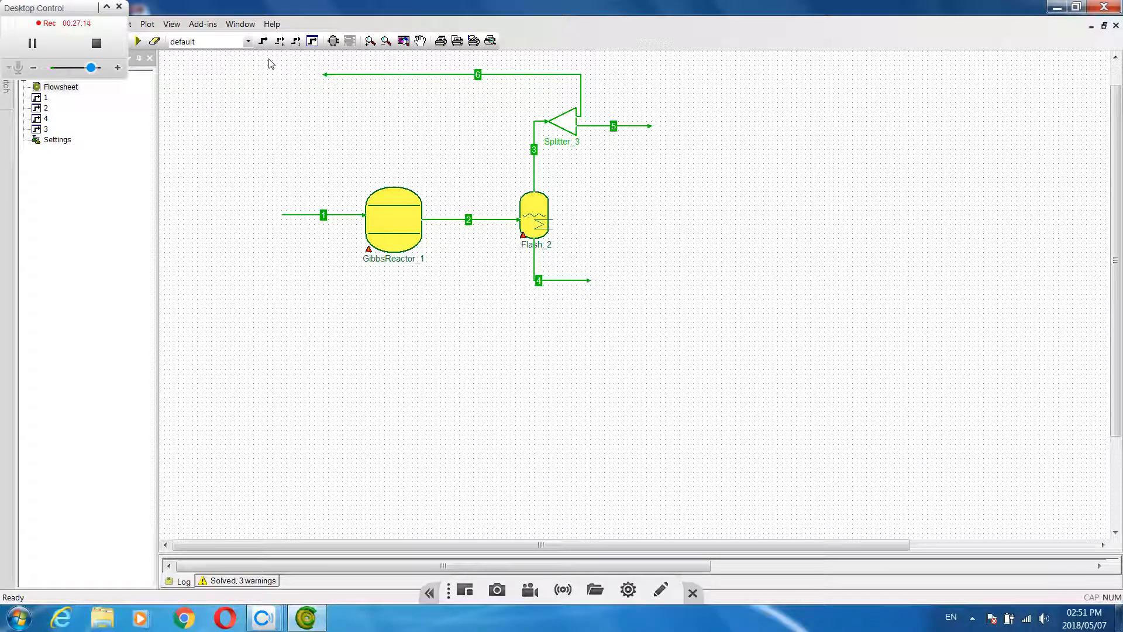
Insert a Mixer from the Mixers & Splitters category just above feed stream 1, upstream of the Gibbs reactor
{"action": "mouse_move", "coordinate": [323, 217]}
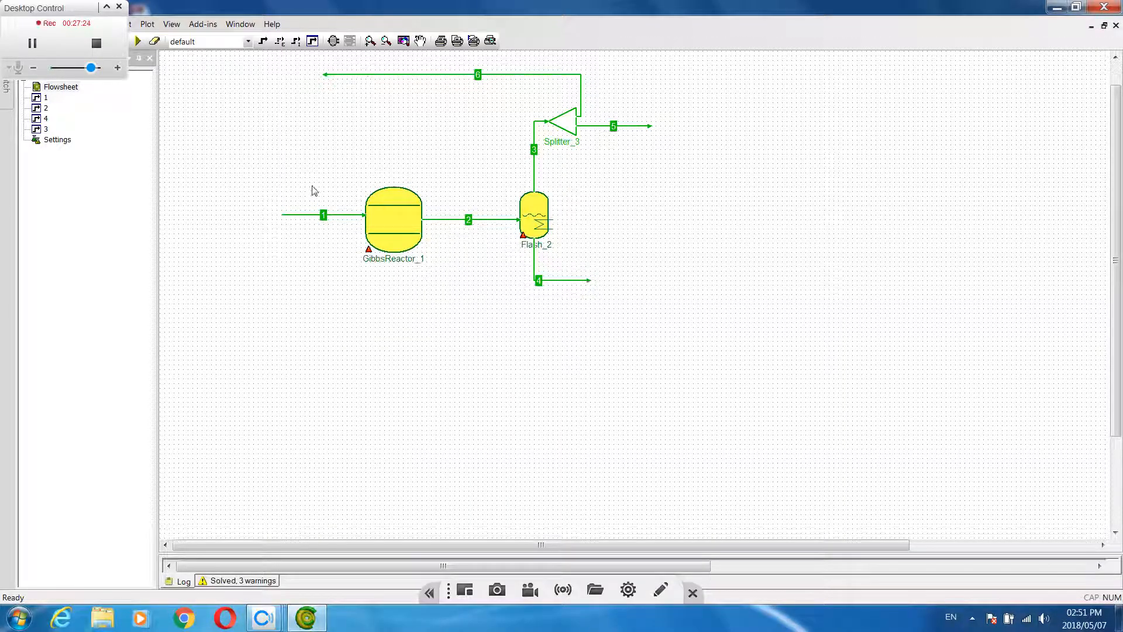
{"action": "mouse_move", "coordinate": [349, 81]}
{"action": "left_click", "coordinate": [332, 41]}
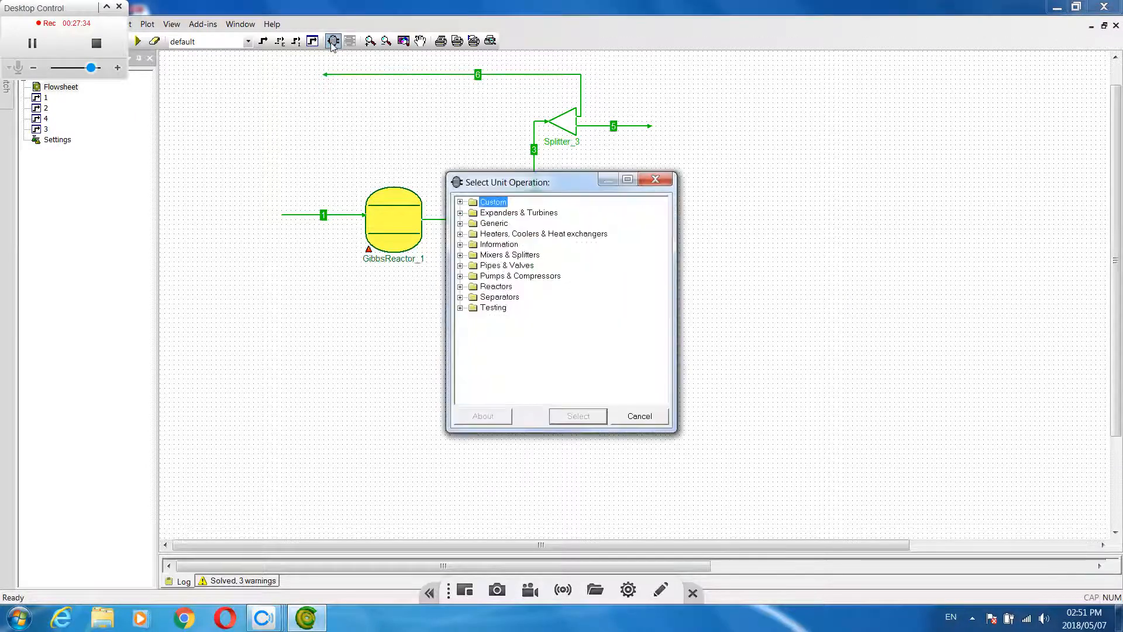
{"action": "left_click", "coordinate": [502, 257]}
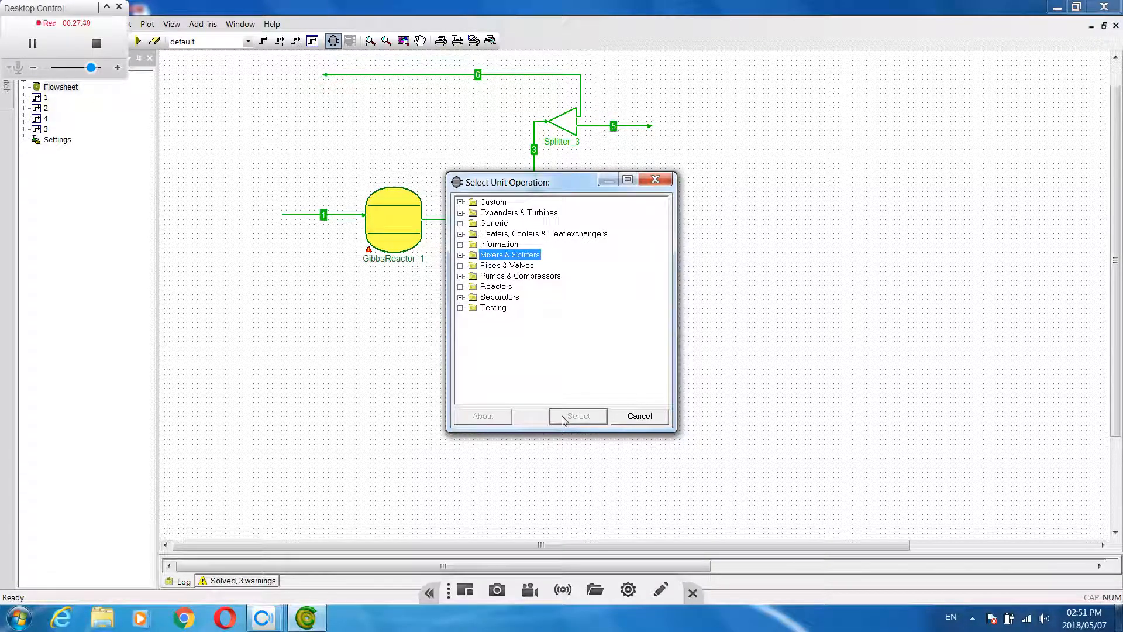
{"action": "left_click", "coordinate": [461, 255]}
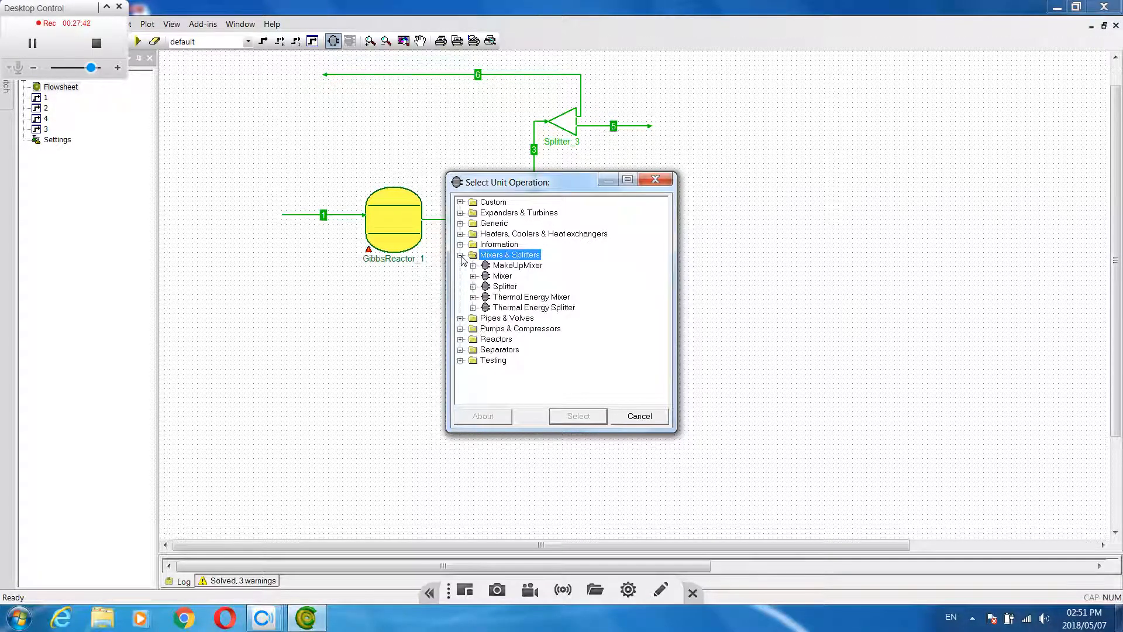
{"action": "left_click", "coordinate": [499, 276]}
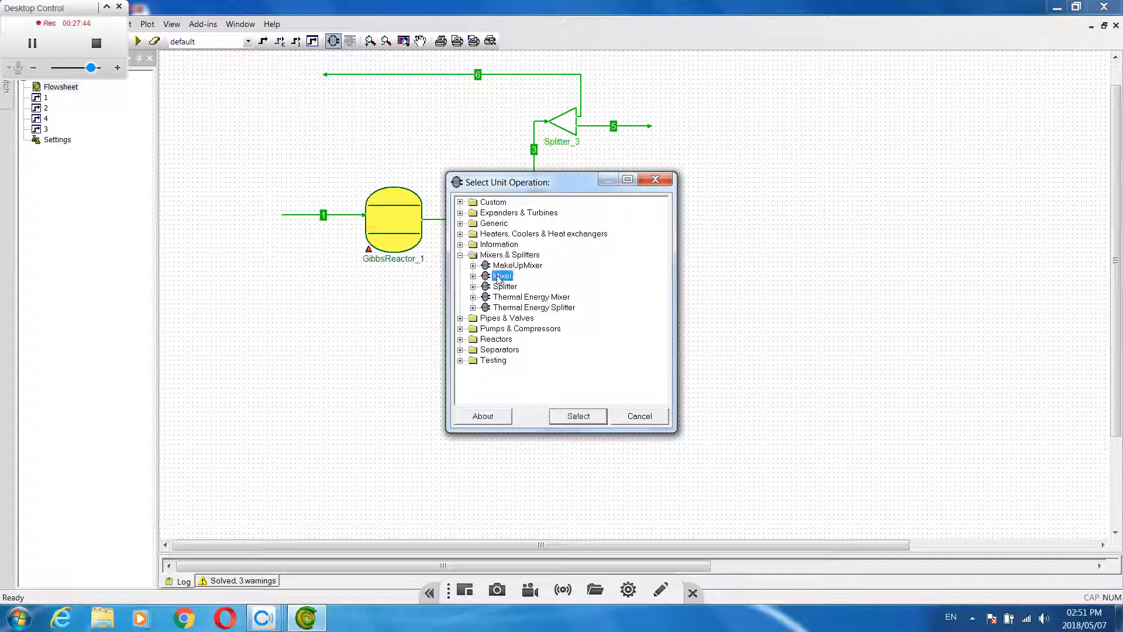
{"action": "left_click", "coordinate": [573, 423]}
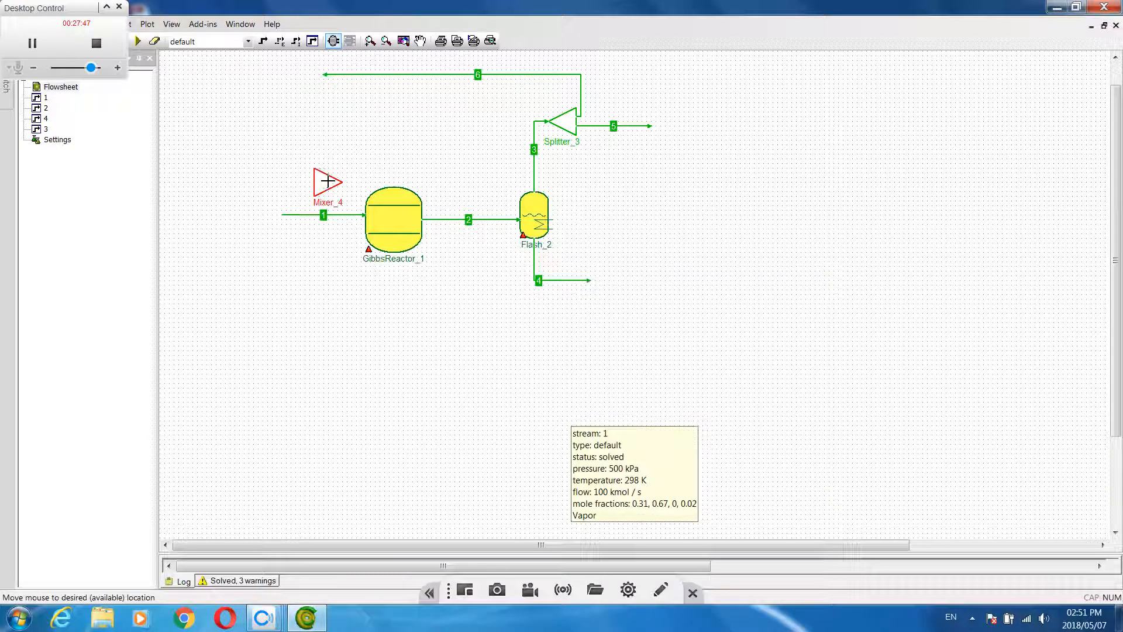
{"action": "left_click", "coordinate": [327, 182]}
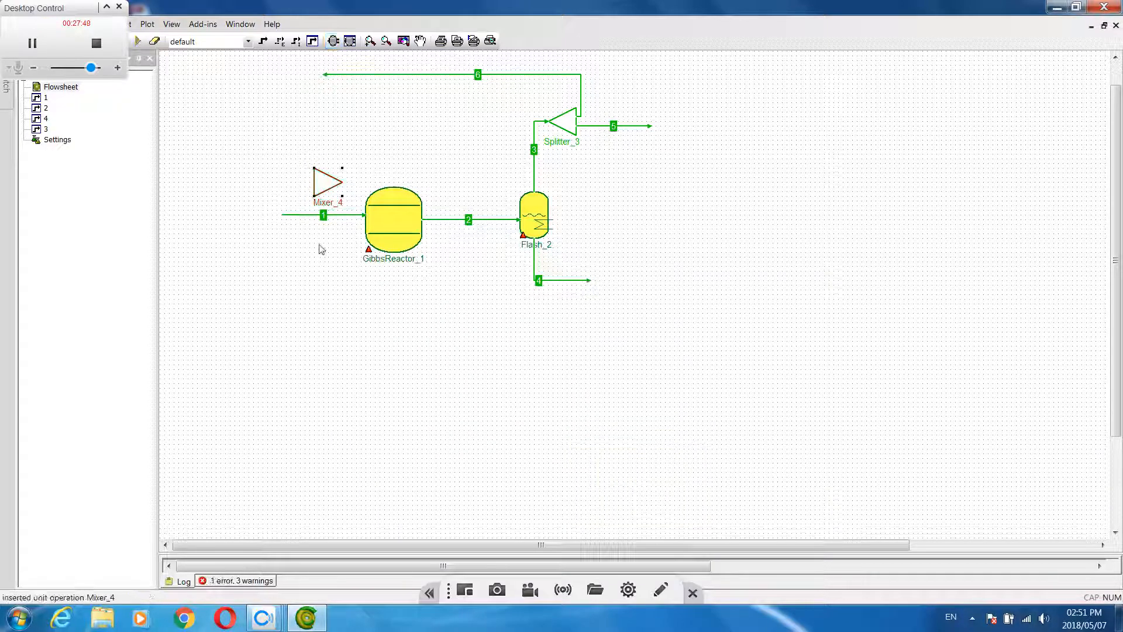
Connect the ends of feed stream 1 and recycle stream 6 to the mixer's two inlets, and align the mixer with the reactor inlet
{"action": "left_click", "coordinate": [333, 216]}
{"action": "left_click_drag", "start_coordinate": [366, 215], "coordinate": [313, 186]}
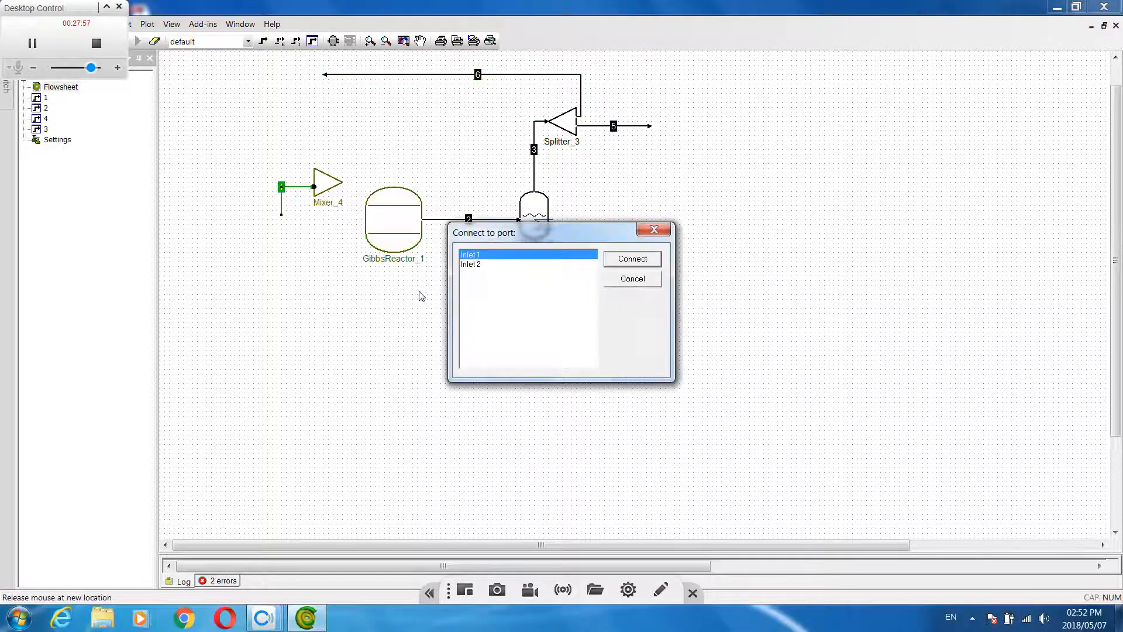
{"action": "left_click", "coordinate": [632, 262]}
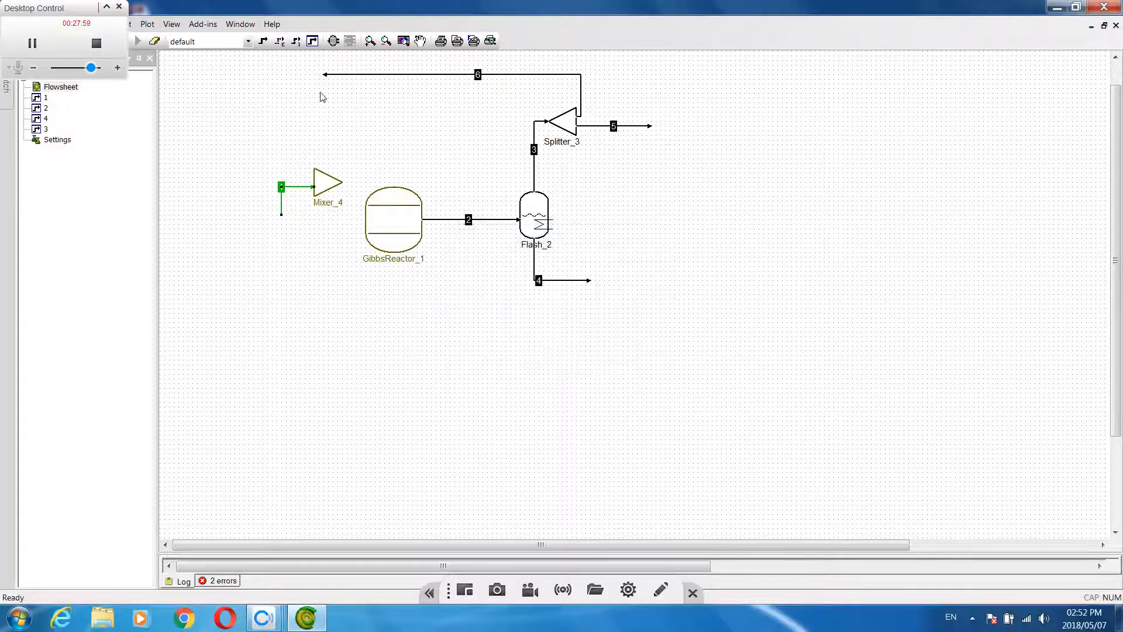
{"action": "left_click_drag", "start_coordinate": [325, 75], "coordinate": [322, 217]}
{"action": "left_click", "coordinate": [325, 187]}
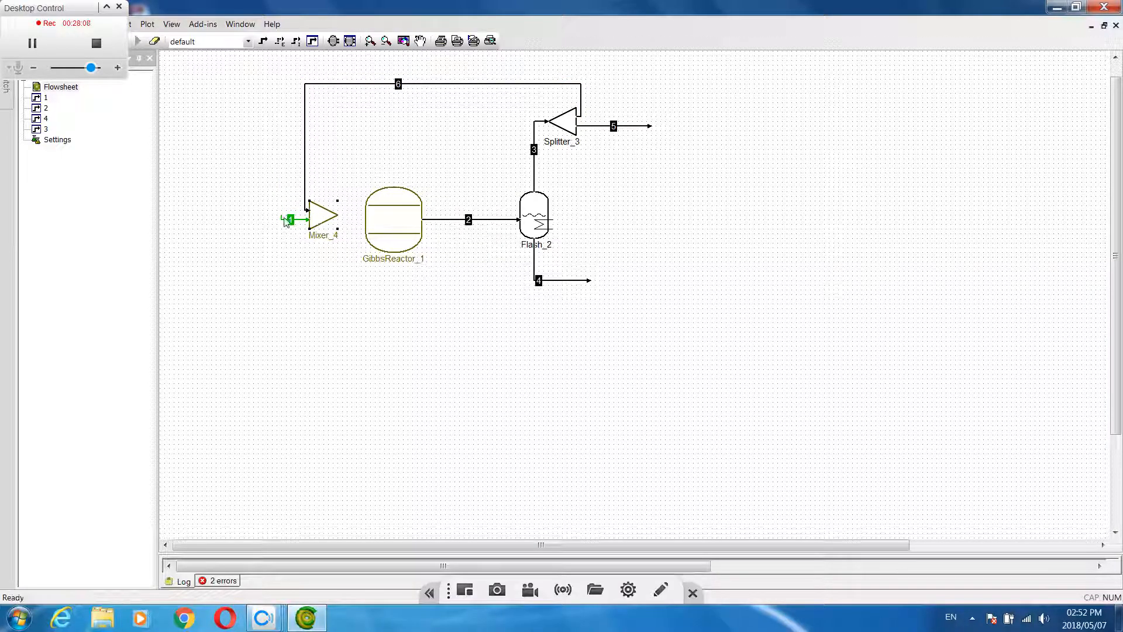
Draw a material stream from the mixer outlet to the Gibbs reactor inlet and straighten the start of feed stream 1
{"action": "left_click", "coordinate": [263, 40]}
{"action": "left_click", "coordinate": [337, 215]}
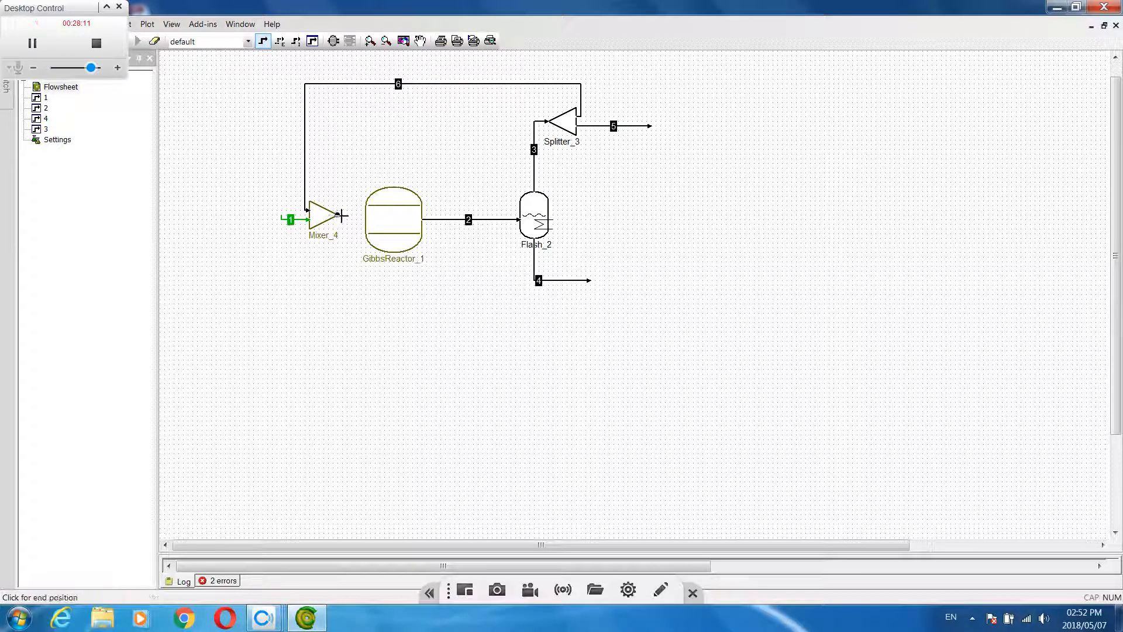
{"action": "left_click", "coordinate": [364, 215]}
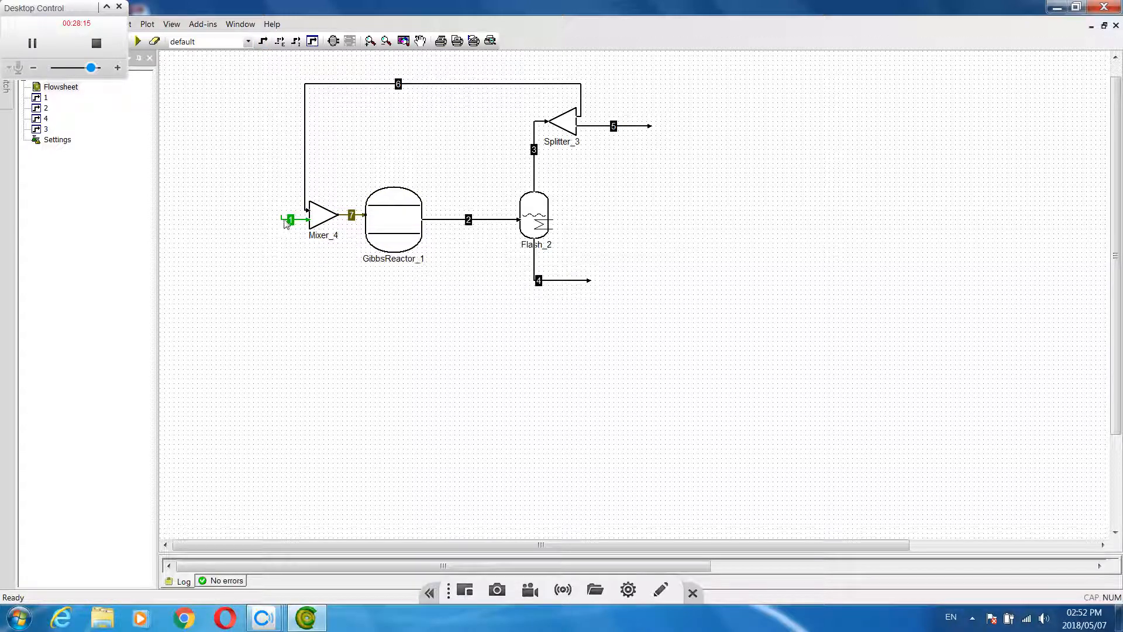
{"action": "left_click_drag", "start_coordinate": [280, 215], "coordinate": [276, 219]}
Compare the recycle layout with the hand-drawn process diagram in the camera window and return to the flowsheet
{"action": "mouse_move", "coordinate": [388, 227]}
{"action": "mouse_move", "coordinate": [319, 623]}
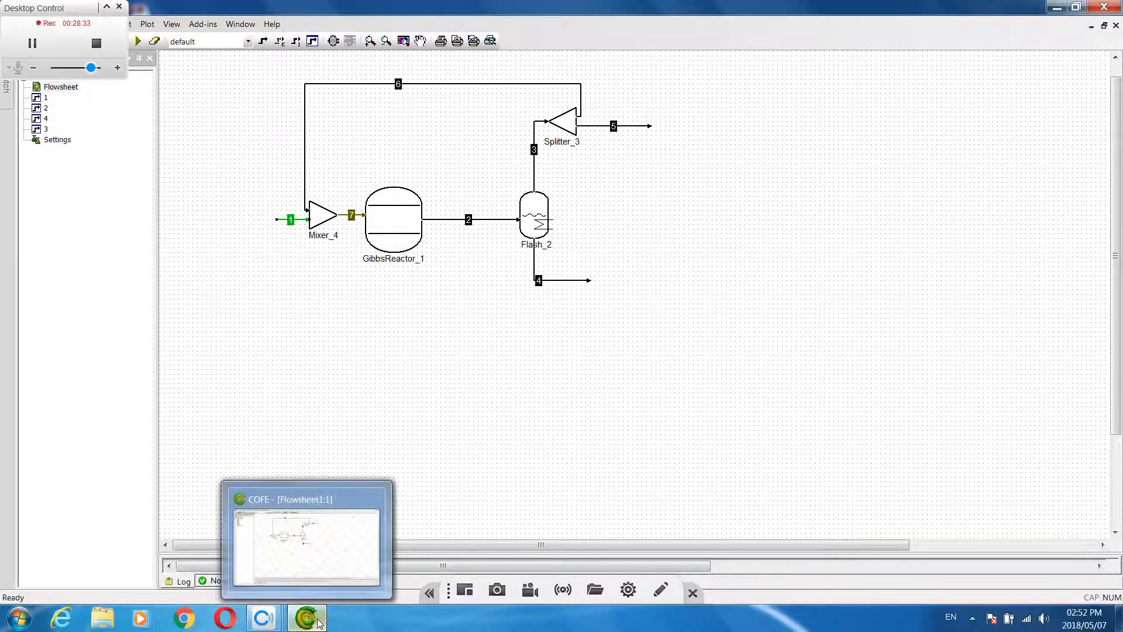
{"action": "mouse_move", "coordinate": [263, 618]}
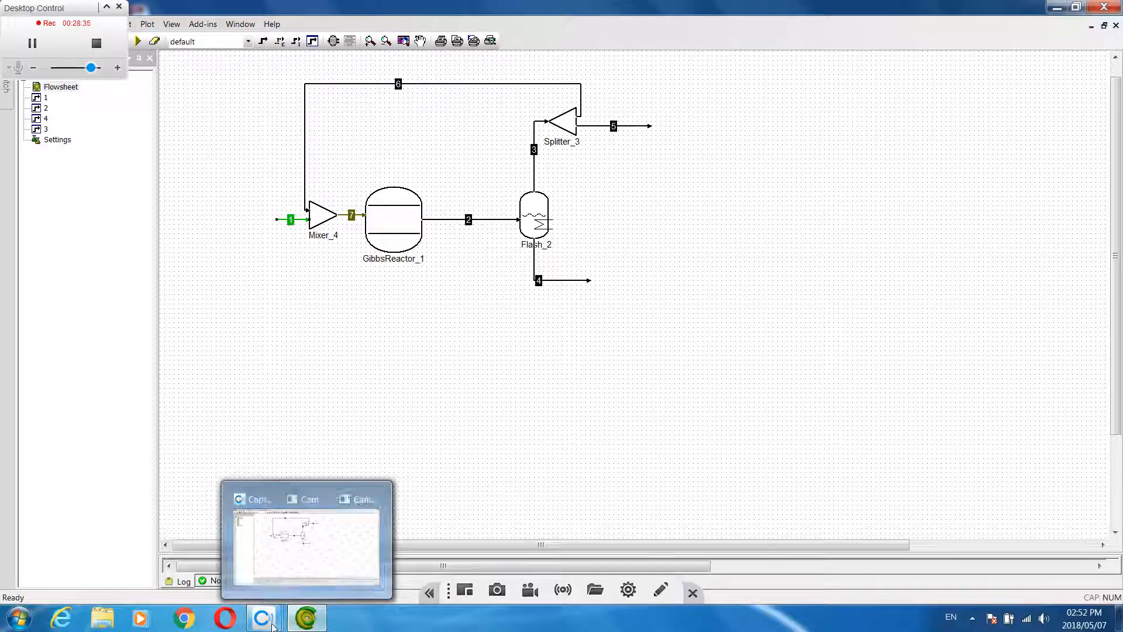
{"action": "mouse_move", "coordinate": [396, 547]}
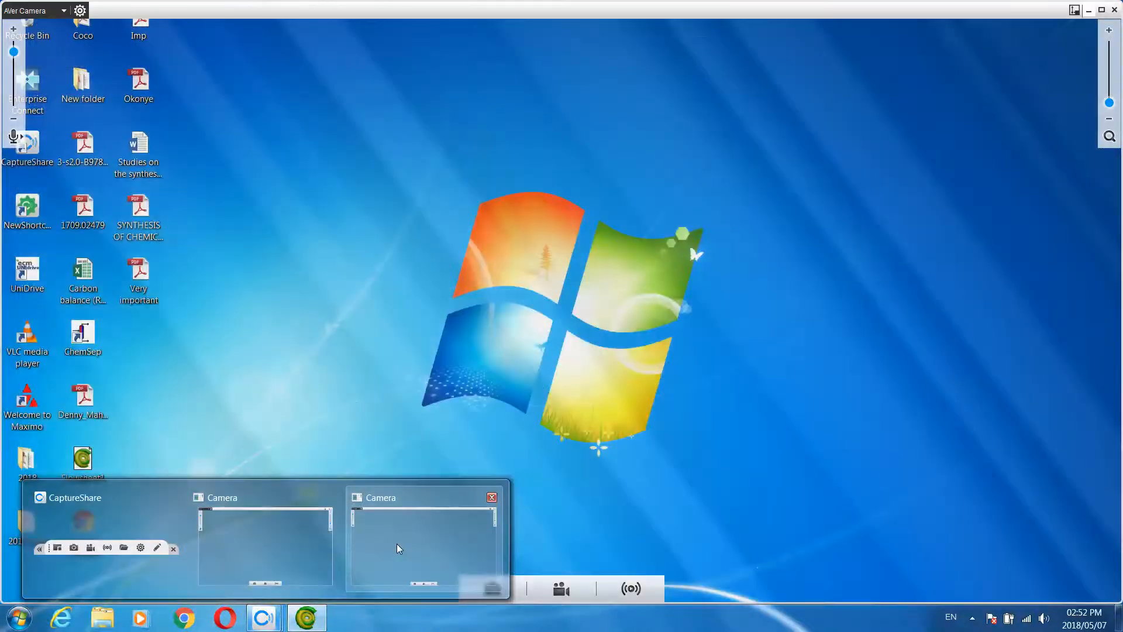
{"action": "left_click", "coordinate": [397, 542]}
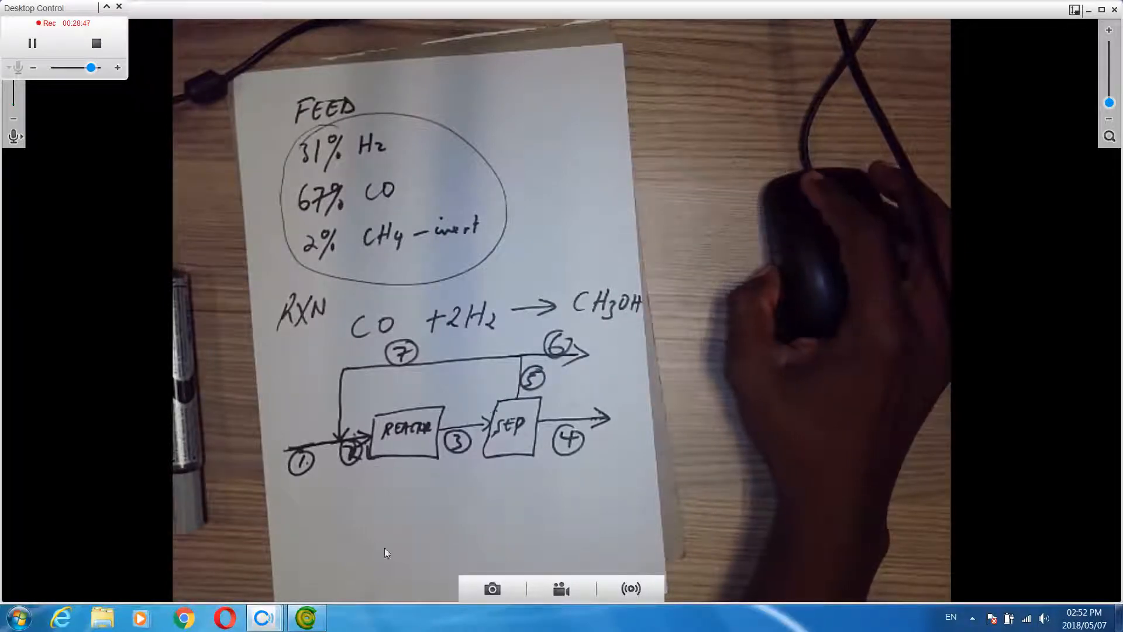
{"action": "left_click", "coordinate": [1088, 14]}
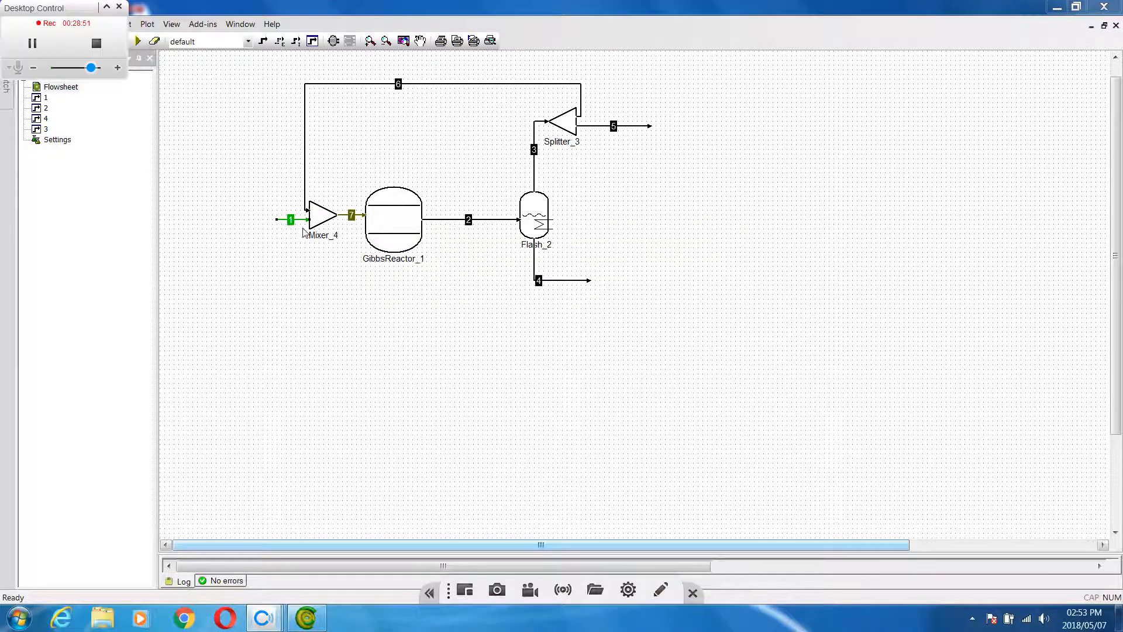
Rename the mixer outlet stream as 2 and the reactor outlet stream as 3, accepting the duplicate names
{"action": "left_click", "coordinate": [353, 218]}
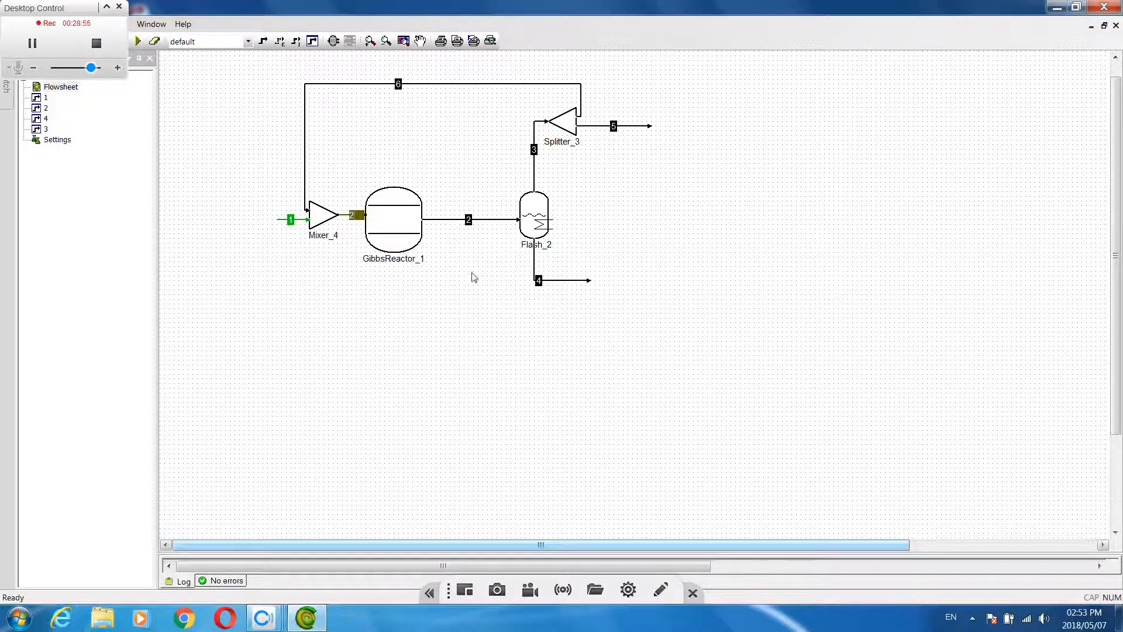
{"action": "key", "text": "Return"}
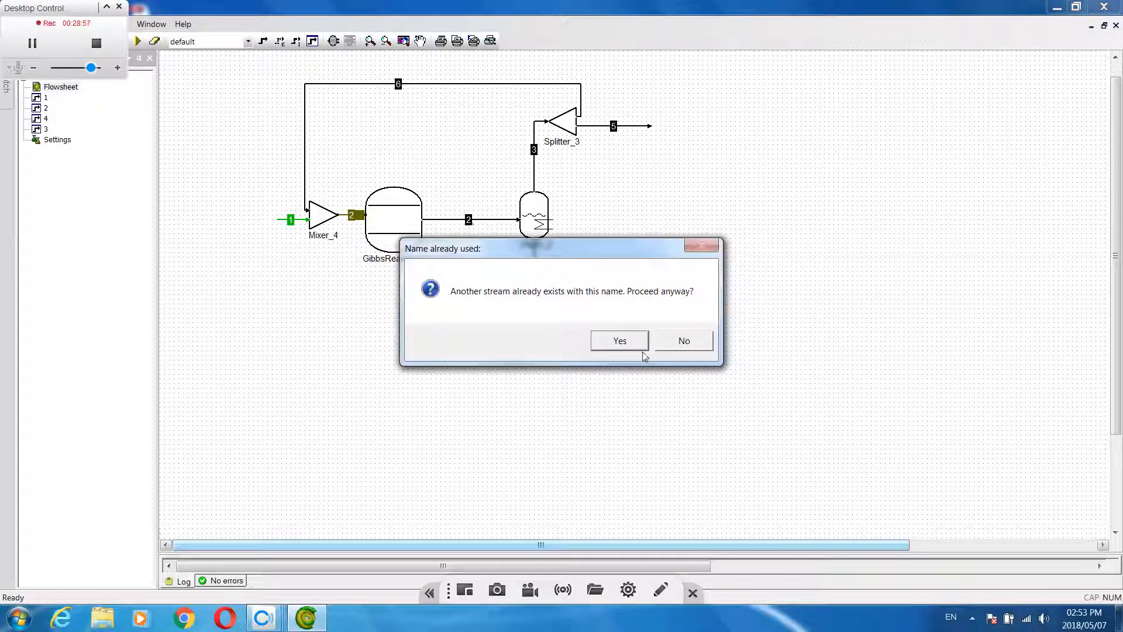
{"action": "left_click", "coordinate": [636, 344]}
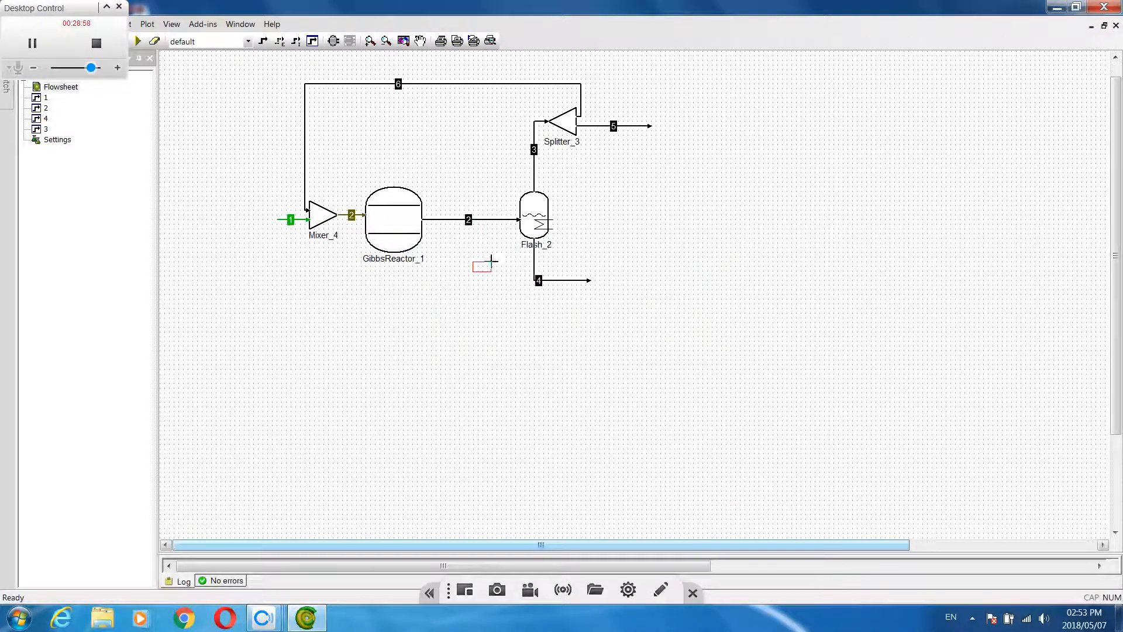
{"action": "right_click", "coordinate": [491, 261]}
{"action": "left_click", "coordinate": [469, 220]}
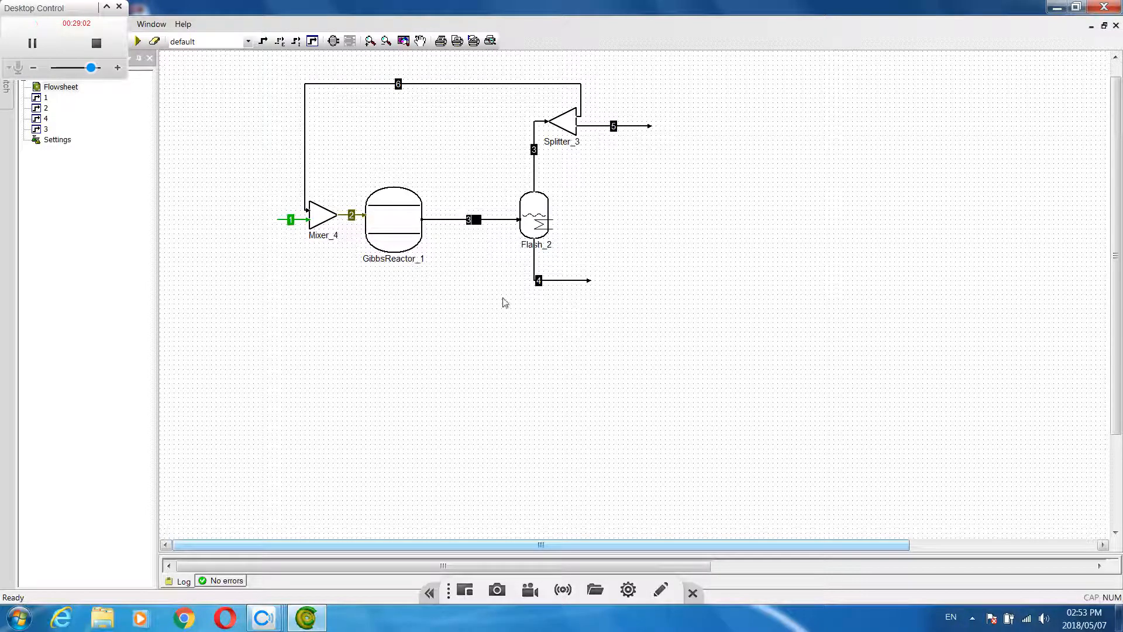
{"action": "key", "text": "Return"}
{"action": "left_click", "coordinate": [611, 344]}
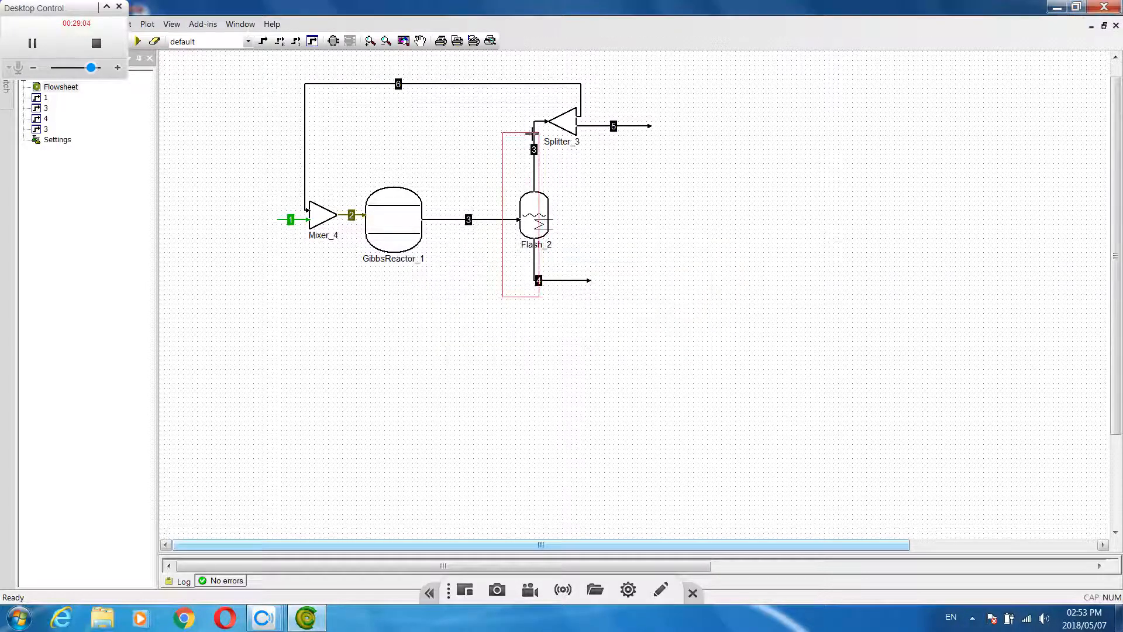
Rename the flash vapour stream as 5 and the splitter's purge stream as 6, accepting the duplicate names
{"action": "right_click", "coordinate": [542, 160]}
{"action": "double_click", "coordinate": [536, 151]}
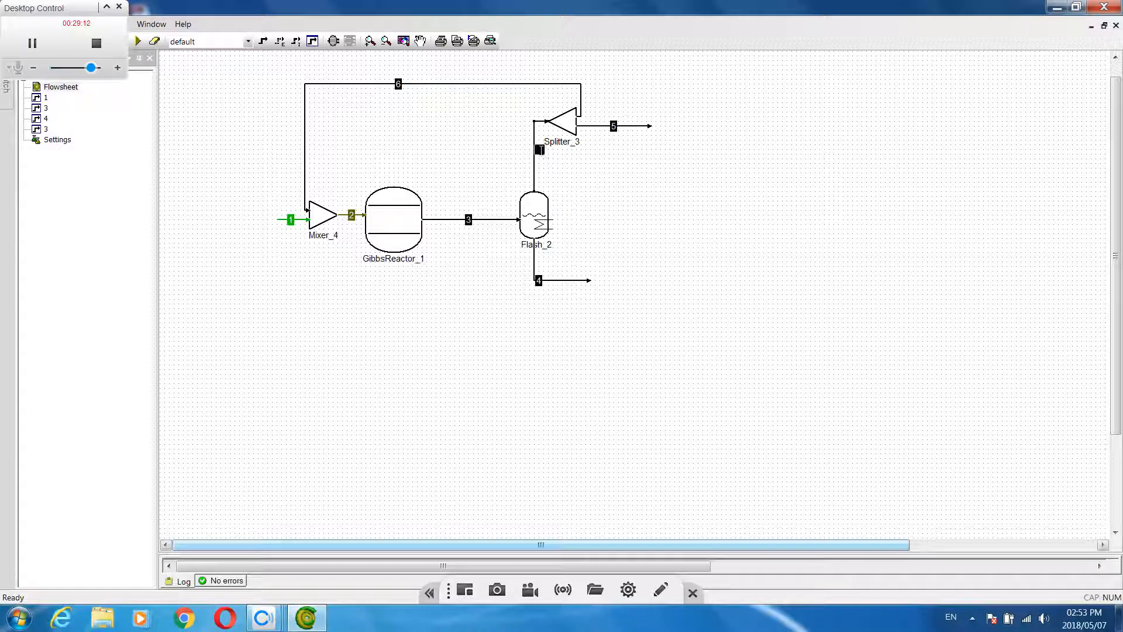
{"action": "type", "text": "5"}
{"action": "key", "text": "Return"}
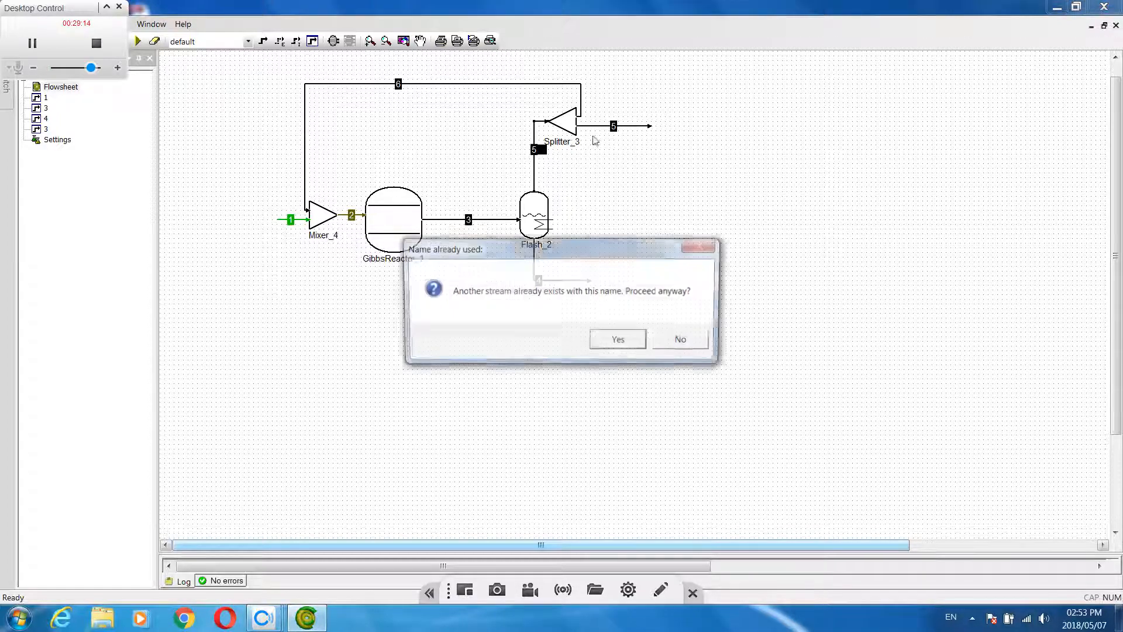
{"action": "left_click", "coordinate": [619, 333]}
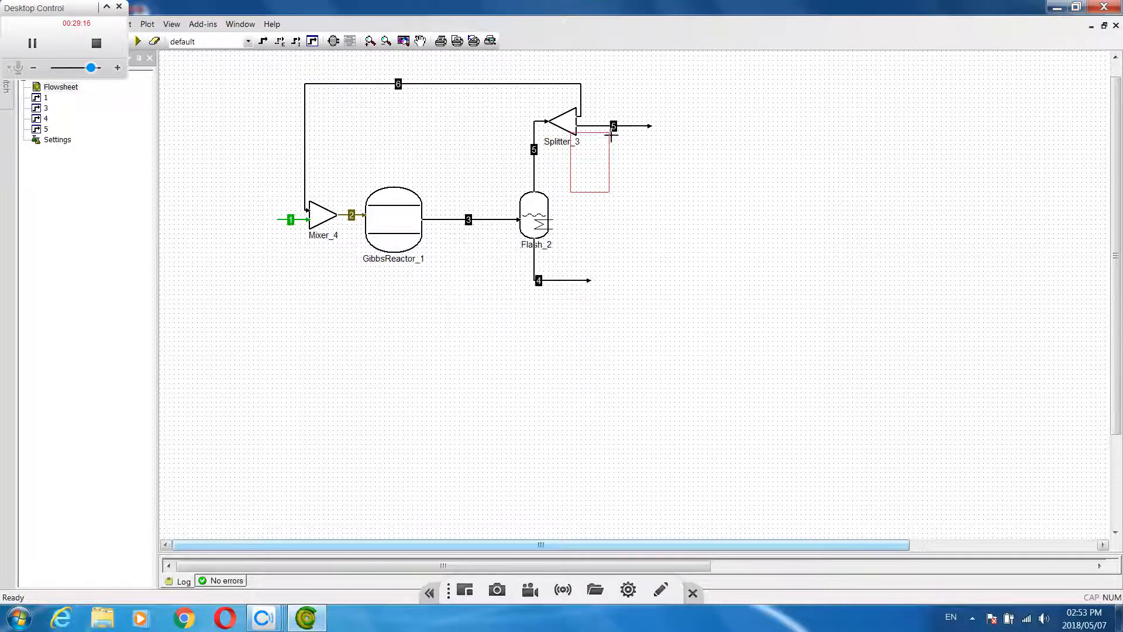
{"action": "double_click", "coordinate": [613, 126]}
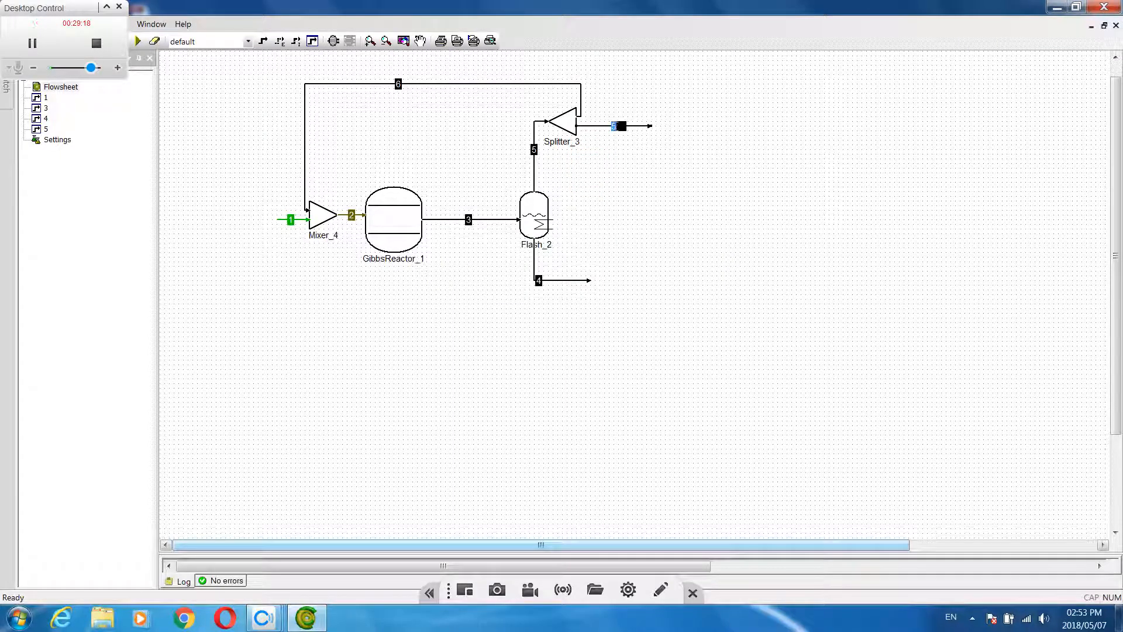
{"action": "type", "text": "6"}
{"action": "key", "text": "Return"}
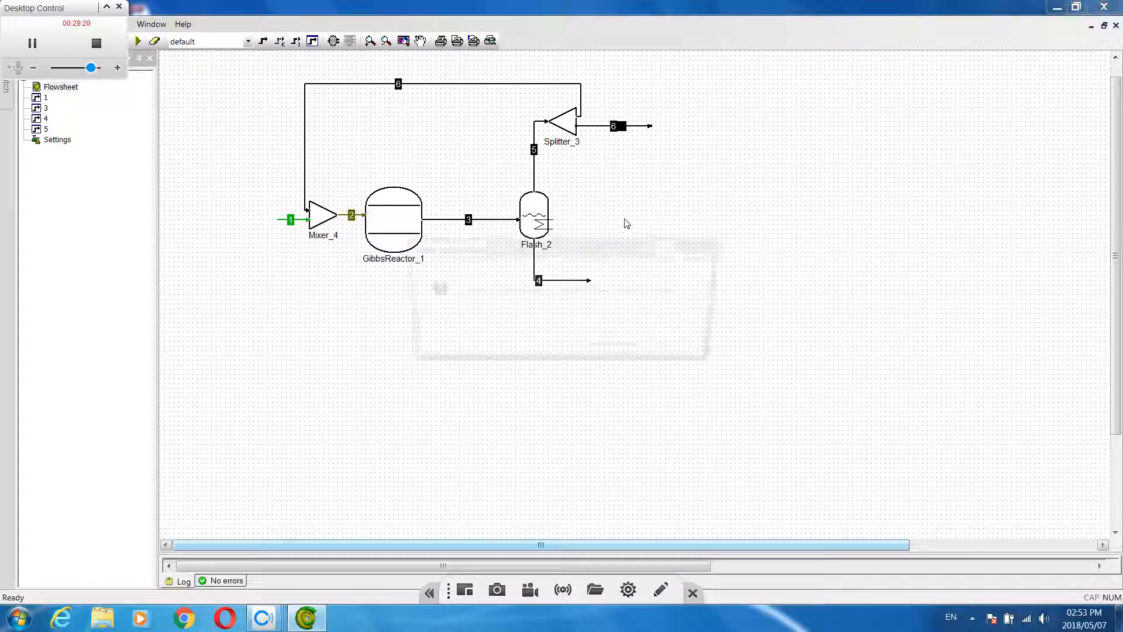
{"action": "left_click", "coordinate": [608, 341]}
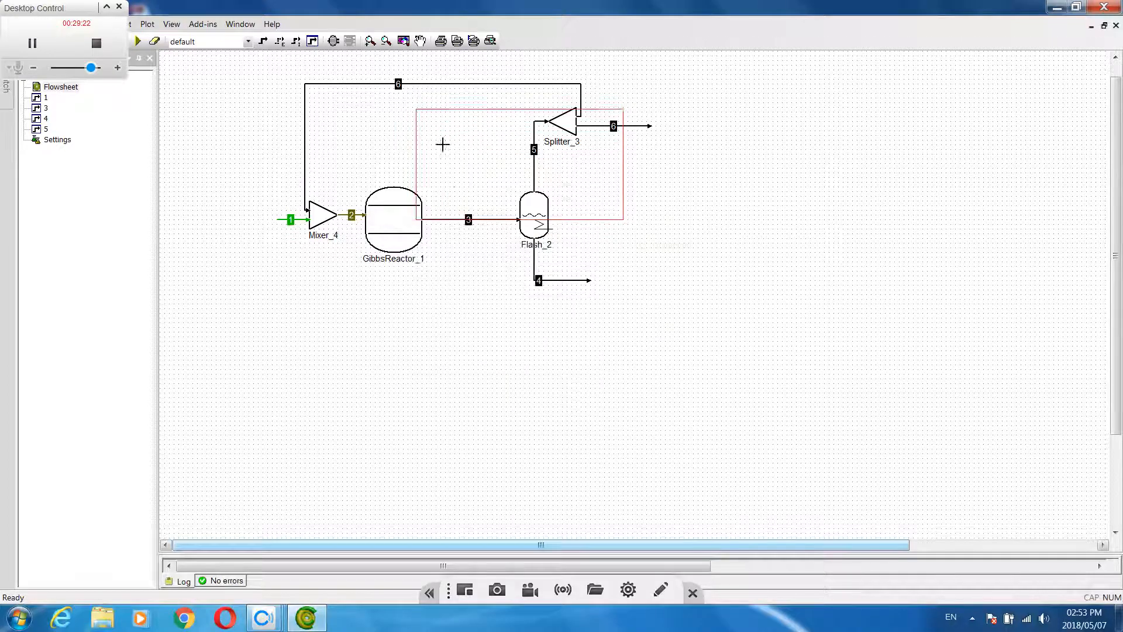
Rename the recycle stream running from the splitter back to the mixer as 7
{"action": "double_click", "coordinate": [398, 84]}
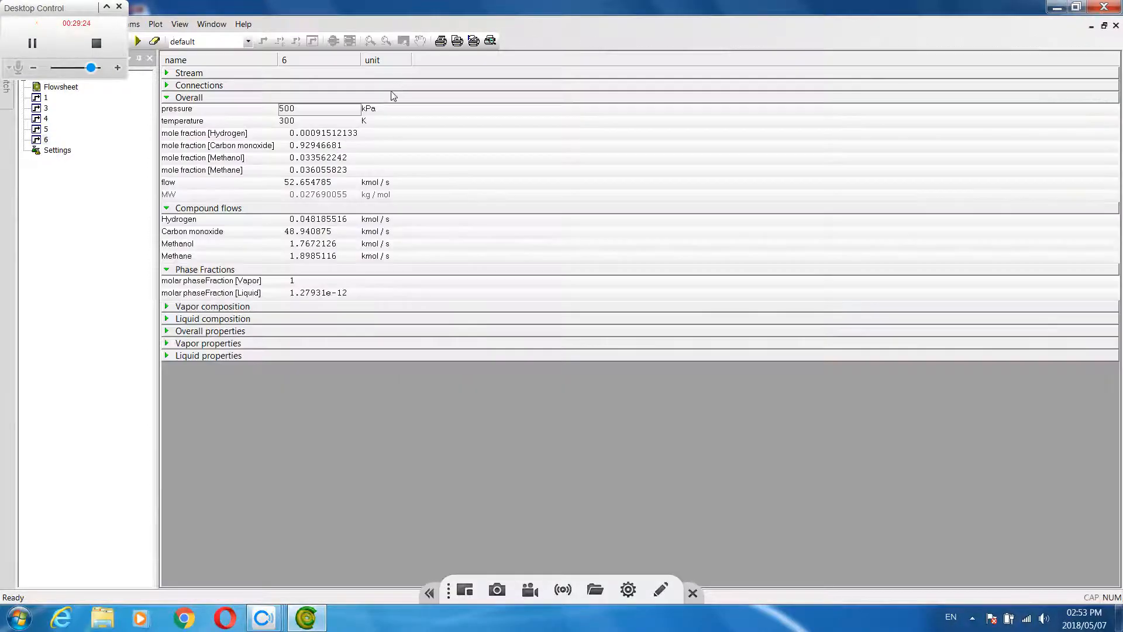
{"action": "left_click", "coordinate": [63, 89]}
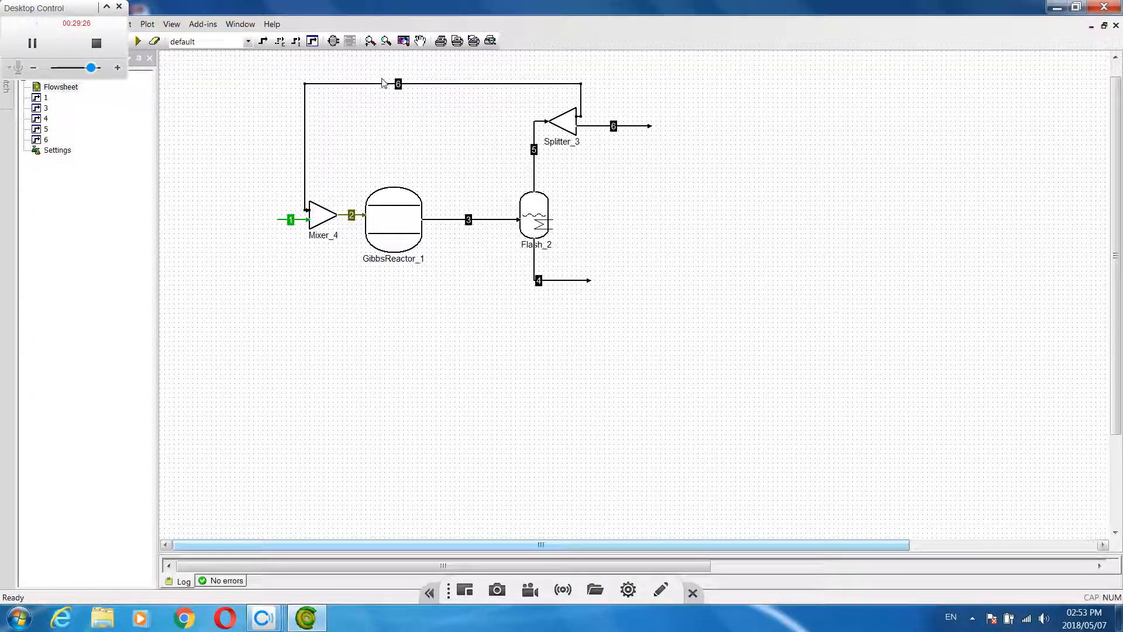
{"action": "left_click", "coordinate": [400, 85]}
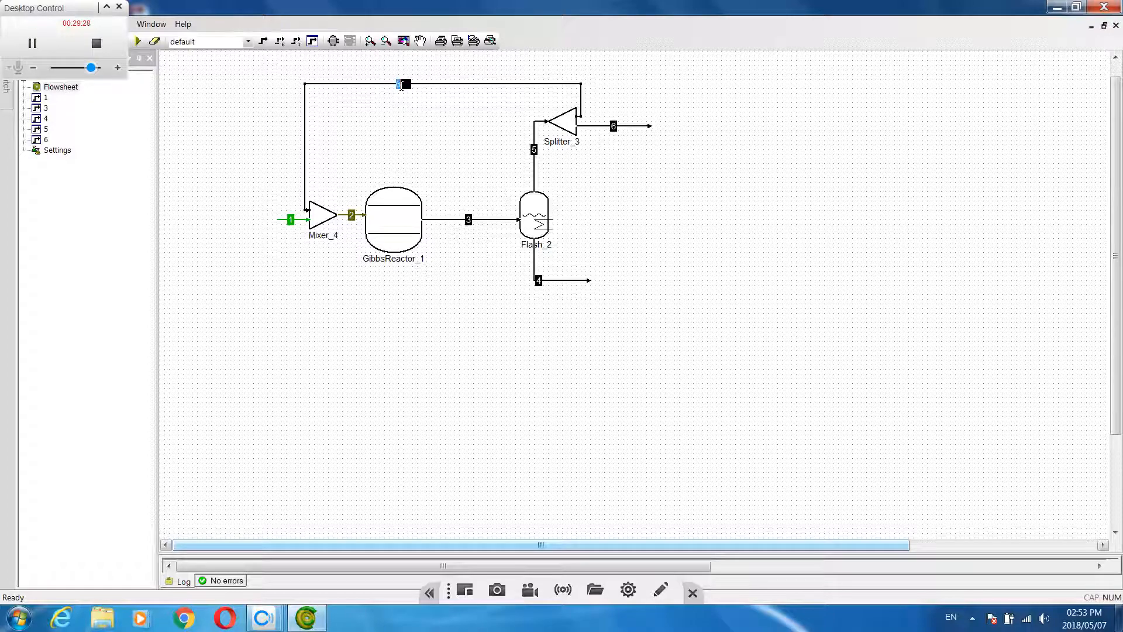
{"action": "type", "text": "7"}
{"action": "key", "text": "Return"}
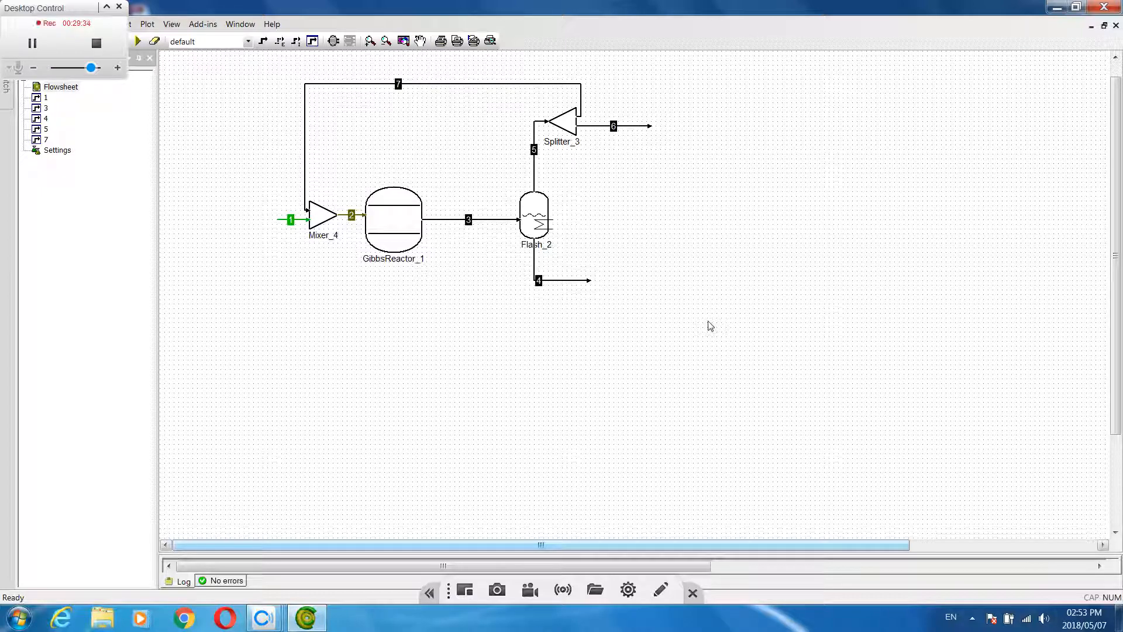
Solve the flowsheet with the recycle loop closed
{"action": "left_click", "coordinate": [138, 42]}
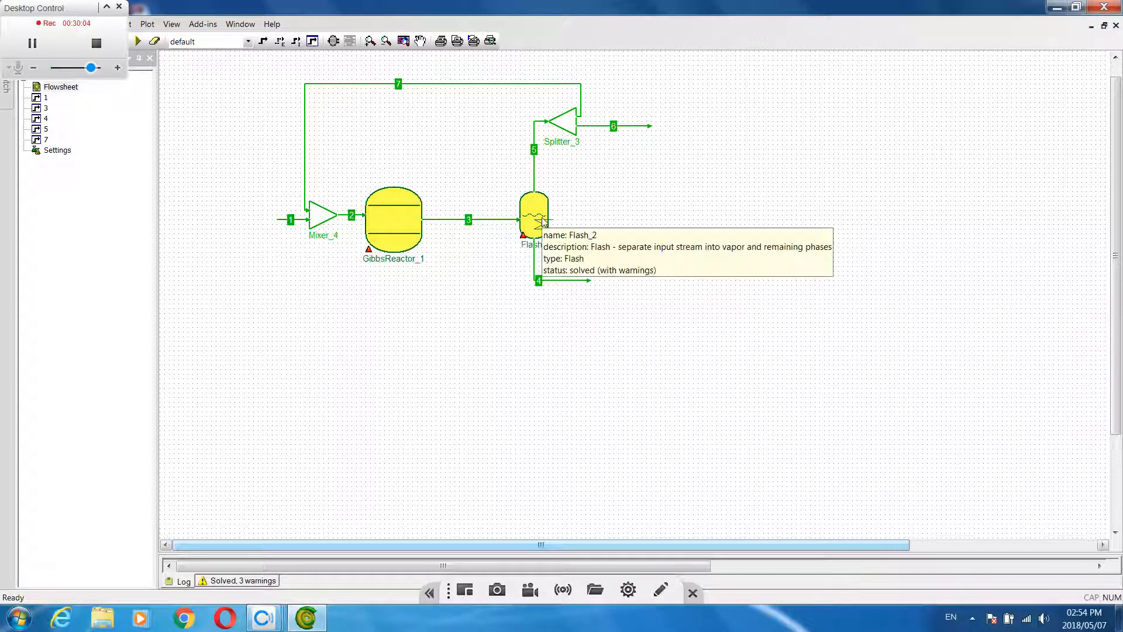
{"action": "mouse_move", "coordinate": [536, 179]}
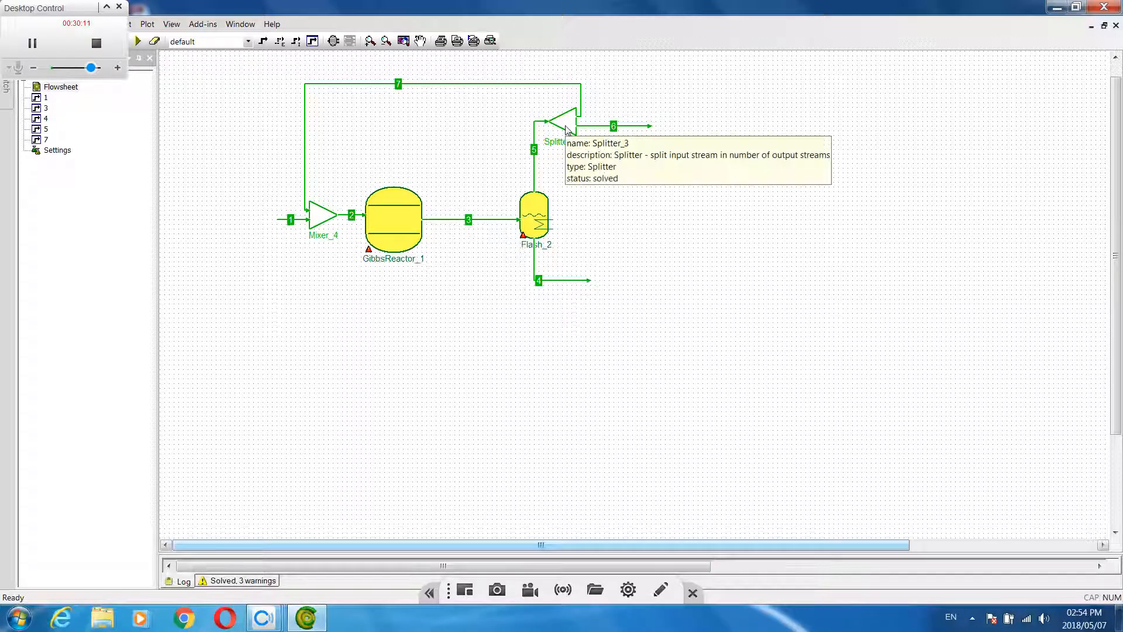
{"action": "mouse_move", "coordinate": [604, 131]}
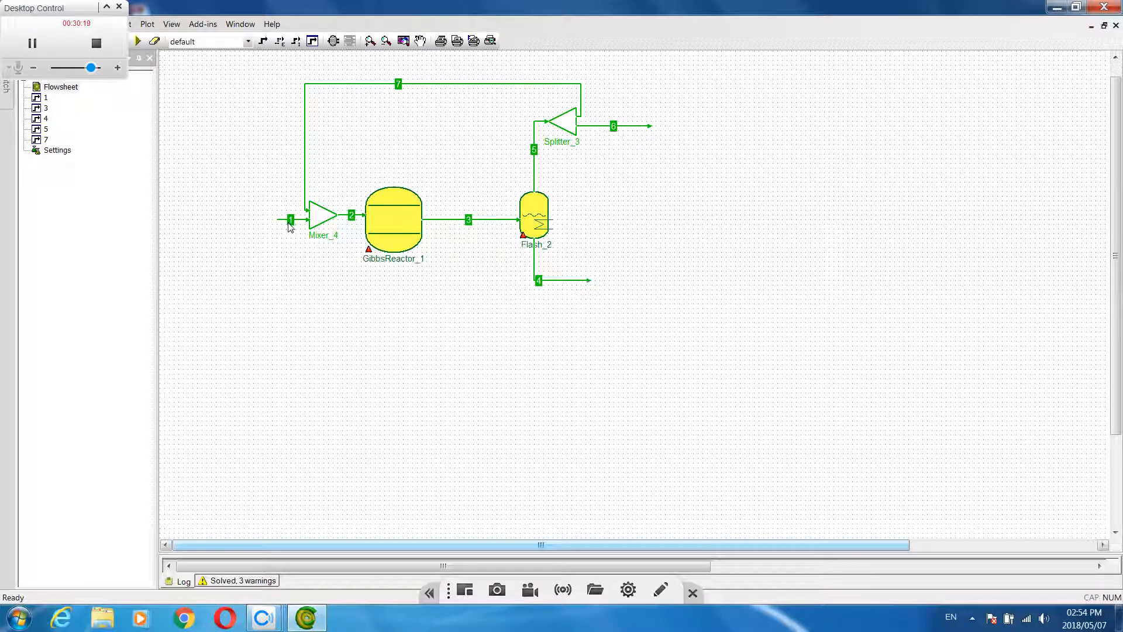
{"action": "mouse_move", "coordinate": [286, 225]}
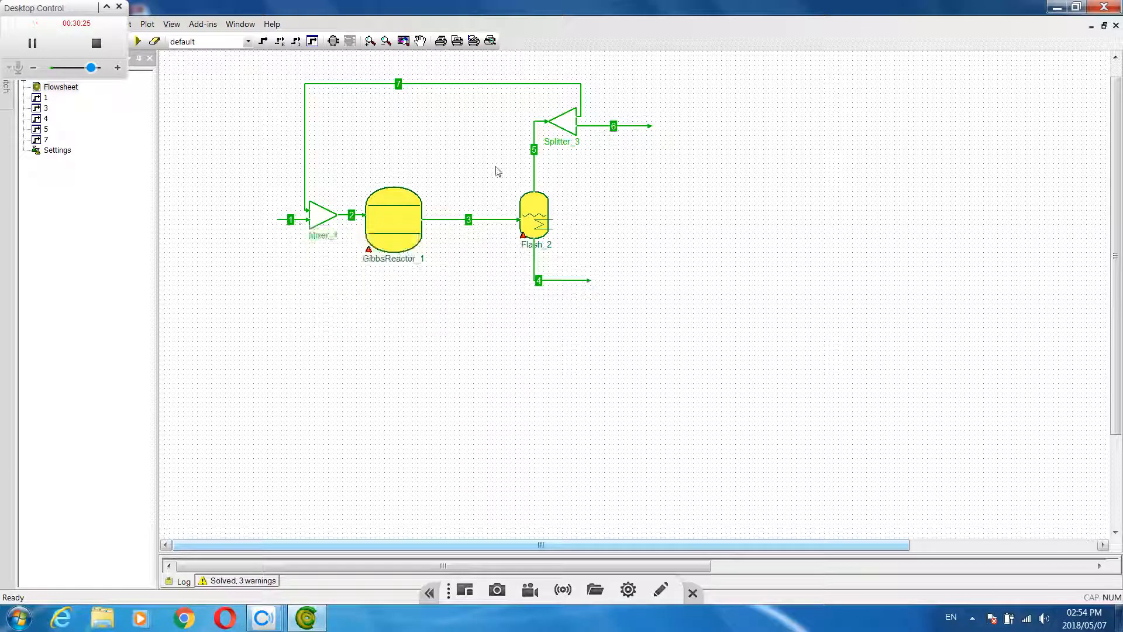
Examine the flows and compositions of purge stream 6 and feed stream 1, and return to the flowsheet
{"action": "mouse_move", "coordinate": [638, 130]}
{"action": "double_click", "coordinate": [631, 128]}
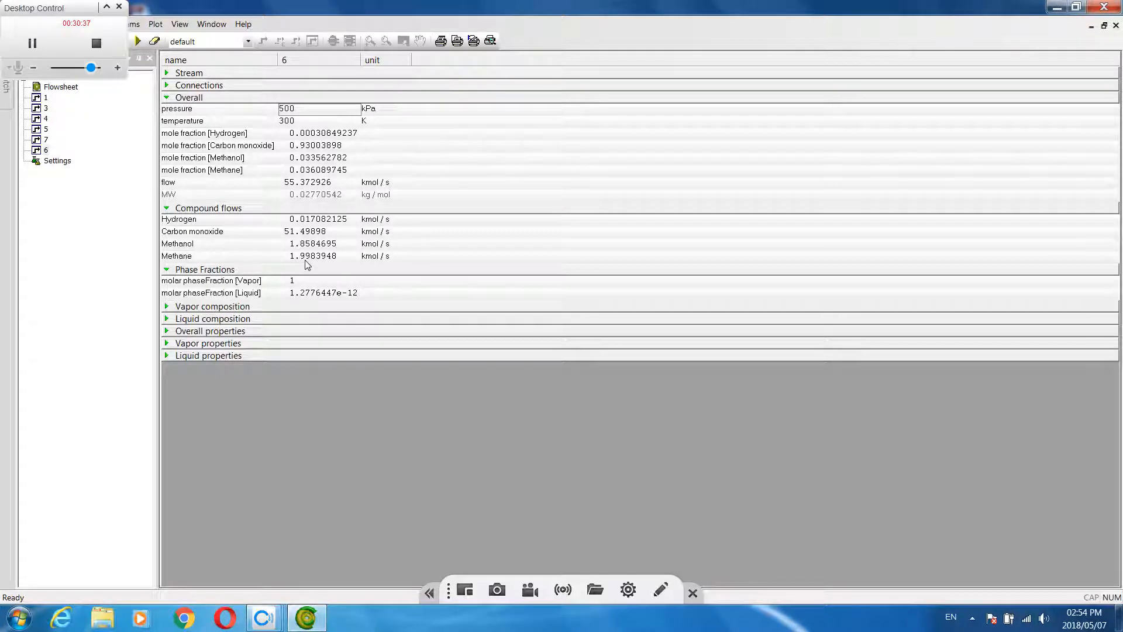
{"action": "double_click", "coordinate": [62, 90]}
{"action": "double_click", "coordinate": [301, 222]}
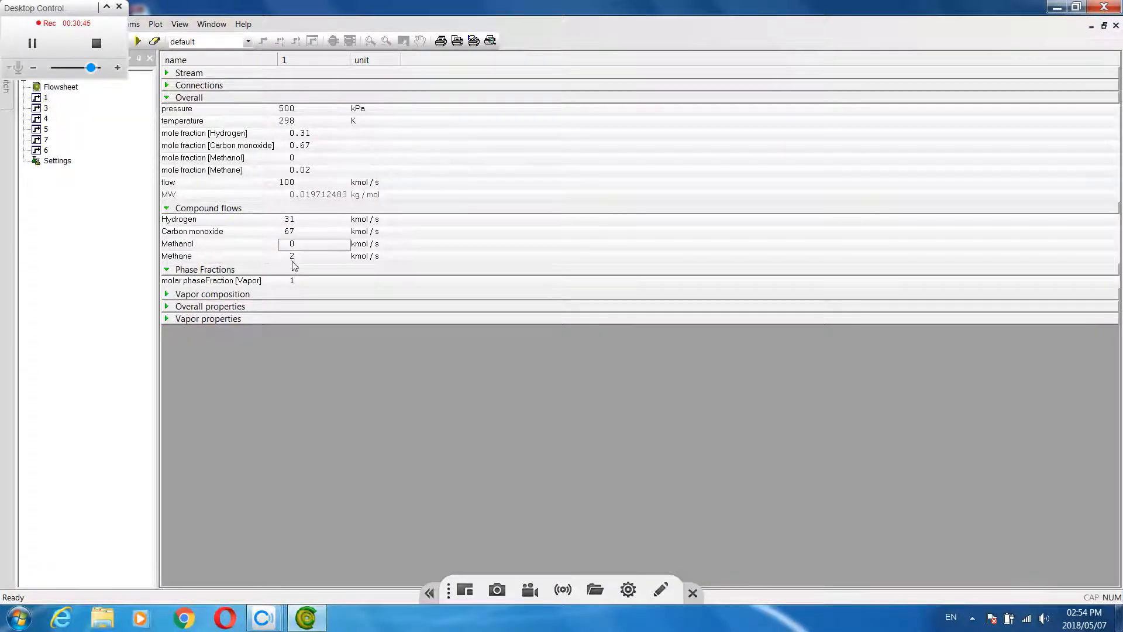
{"action": "double_click", "coordinate": [61, 89]}
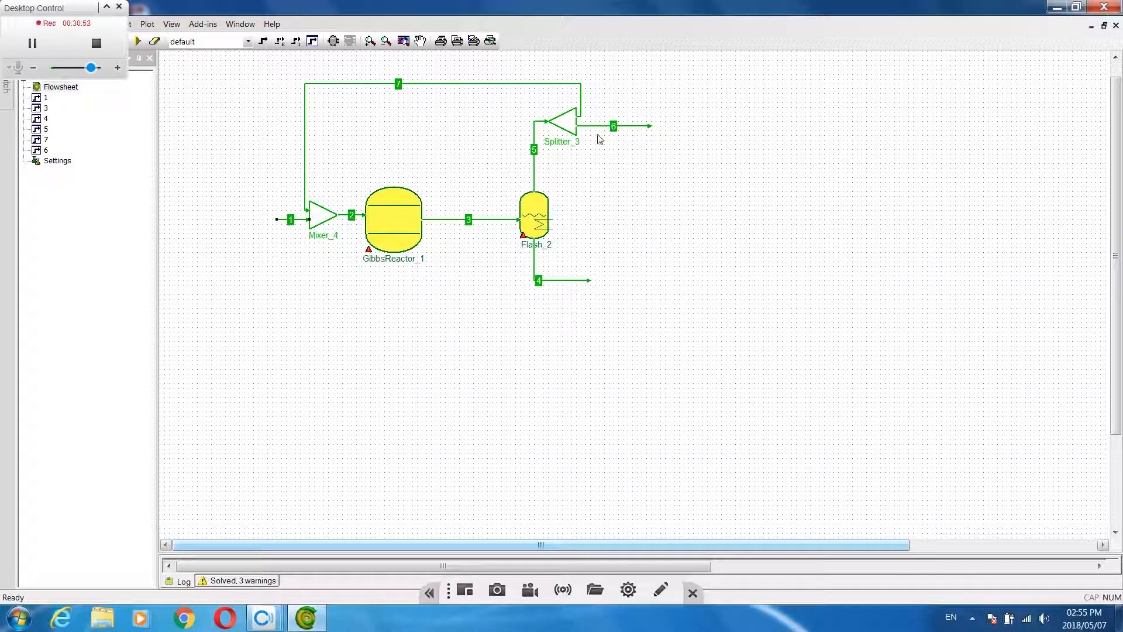
{"action": "mouse_move", "coordinate": [520, 84]}
{"action": "mouse_move", "coordinate": [577, 126]}
{"action": "mouse_move", "coordinate": [370, 226]}
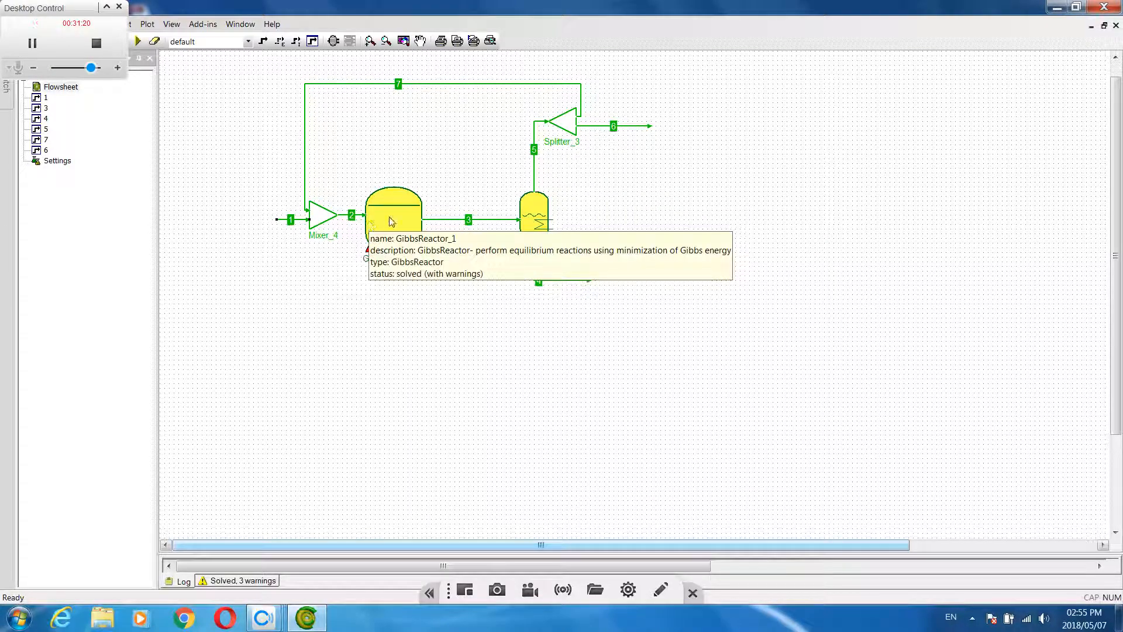